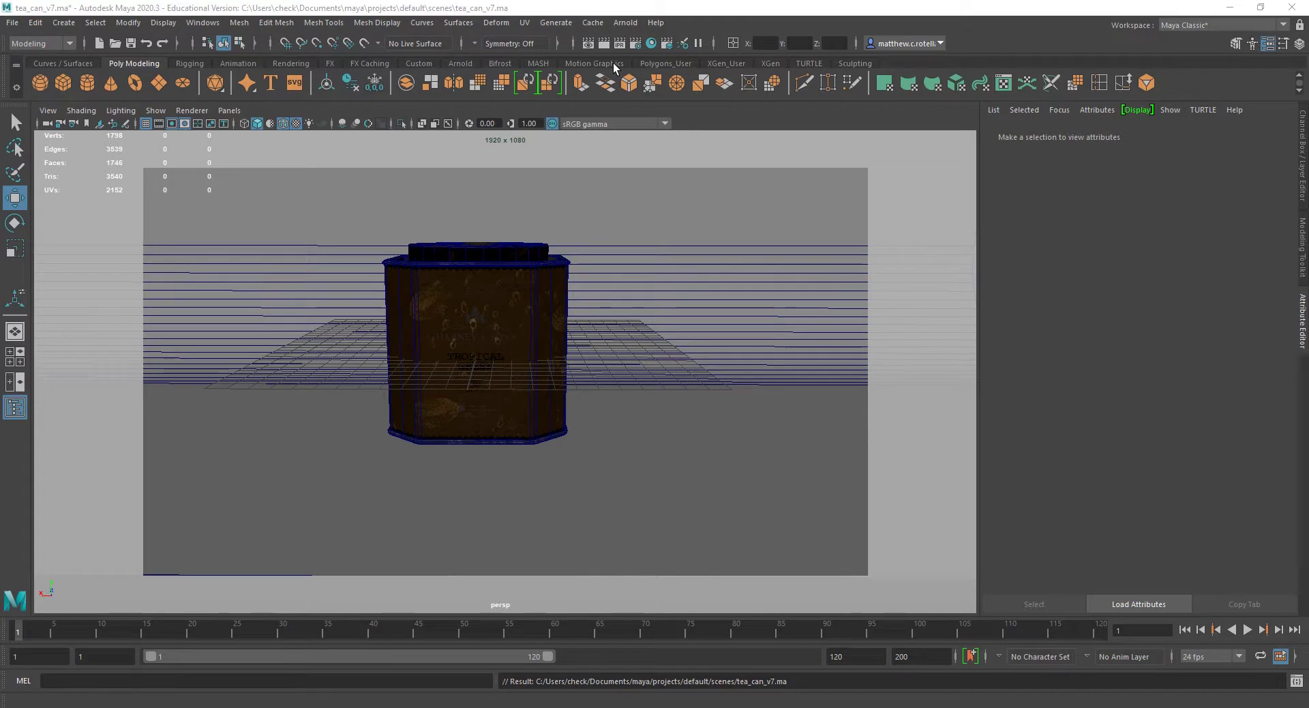
Create an Arnold area light in the tea can scene.
click(624, 23)
mouse_move(656, 91)
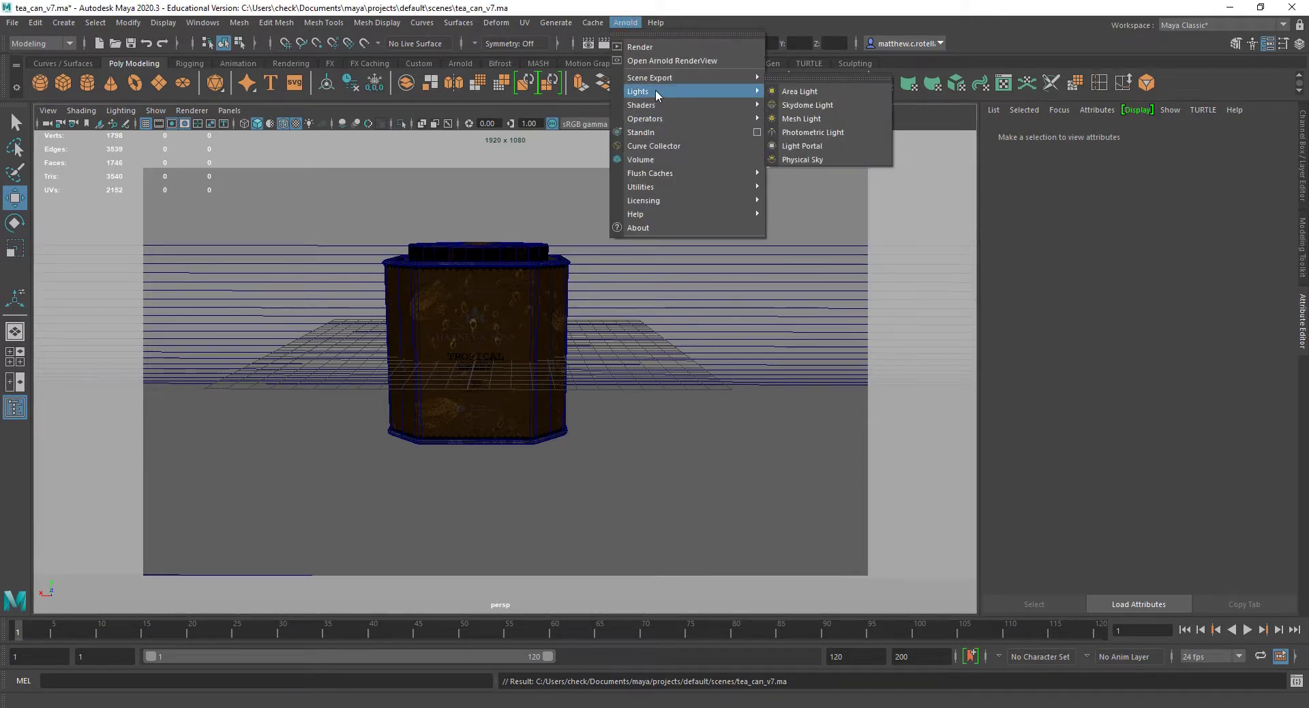
click(803, 93)
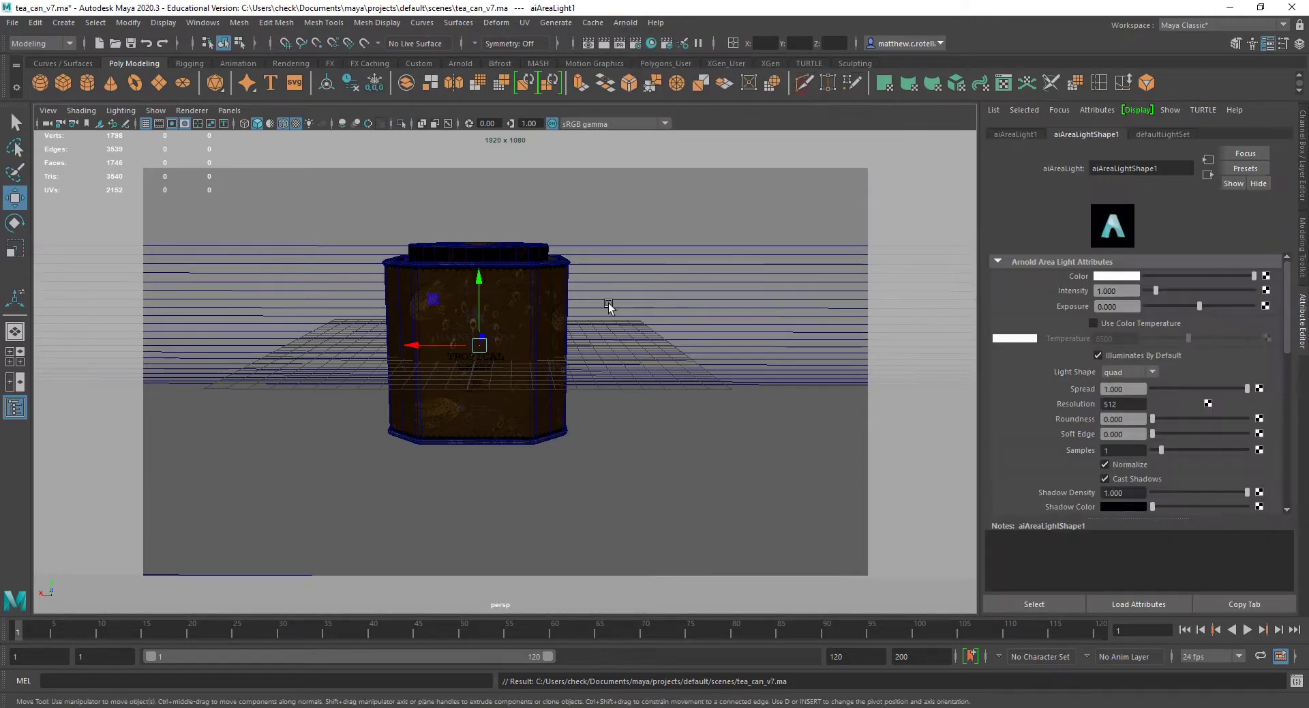
click(625, 22)
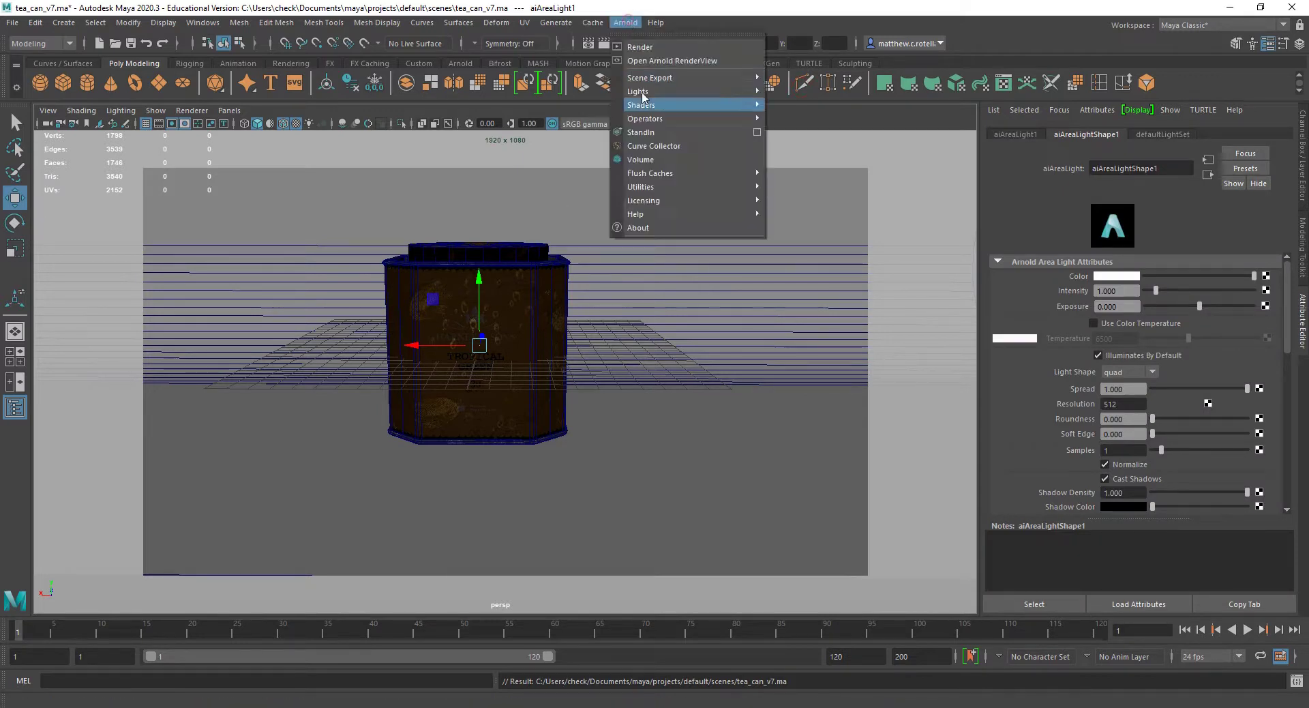
mouse_move(654, 92)
key(Escape)
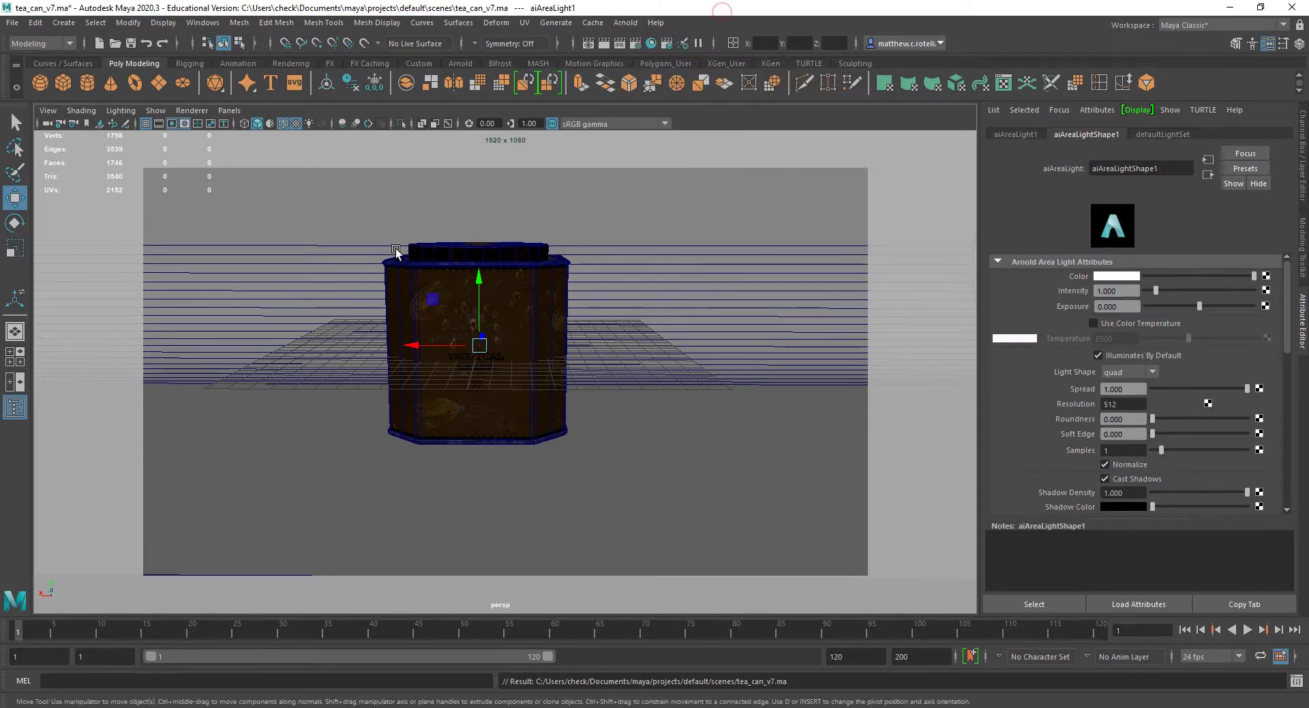
Move the area light out beside the tea can, raise it, enlarge it and turn it towards the can.
drag(409, 343, 559, 344)
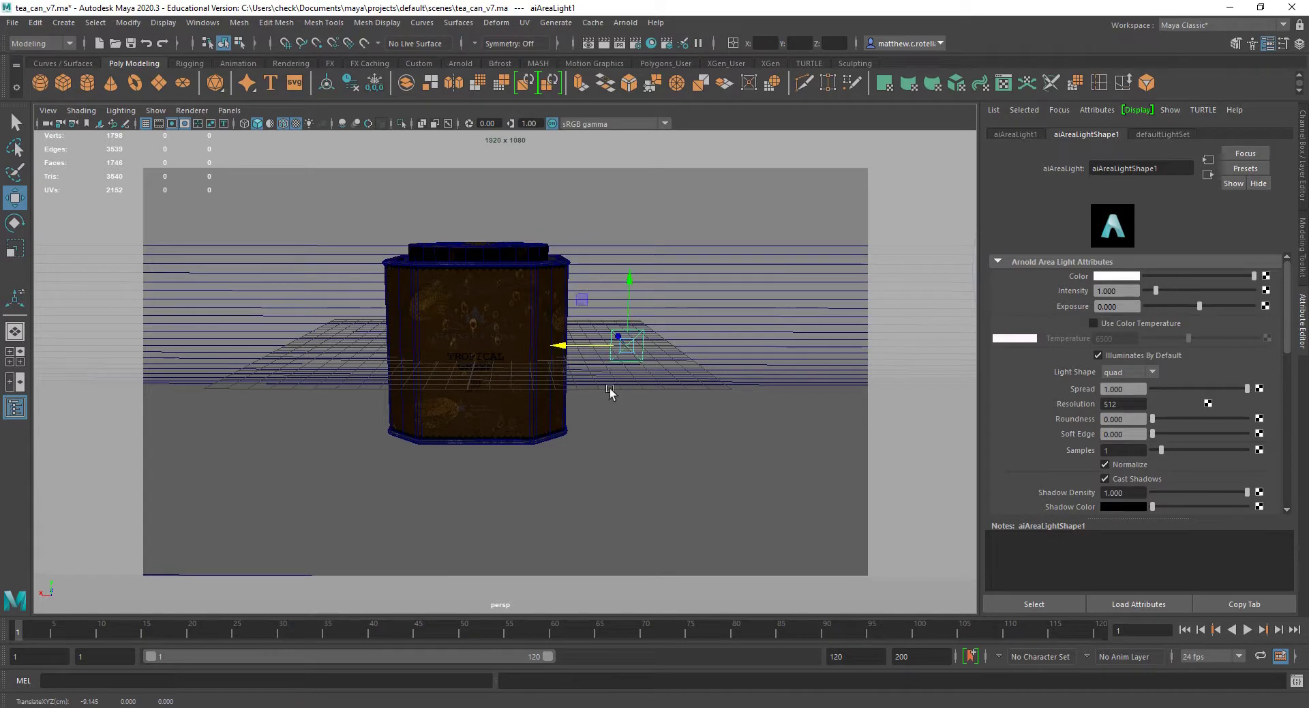
drag(629, 300, 716, 252)
key(r)
key(e)
key(q)
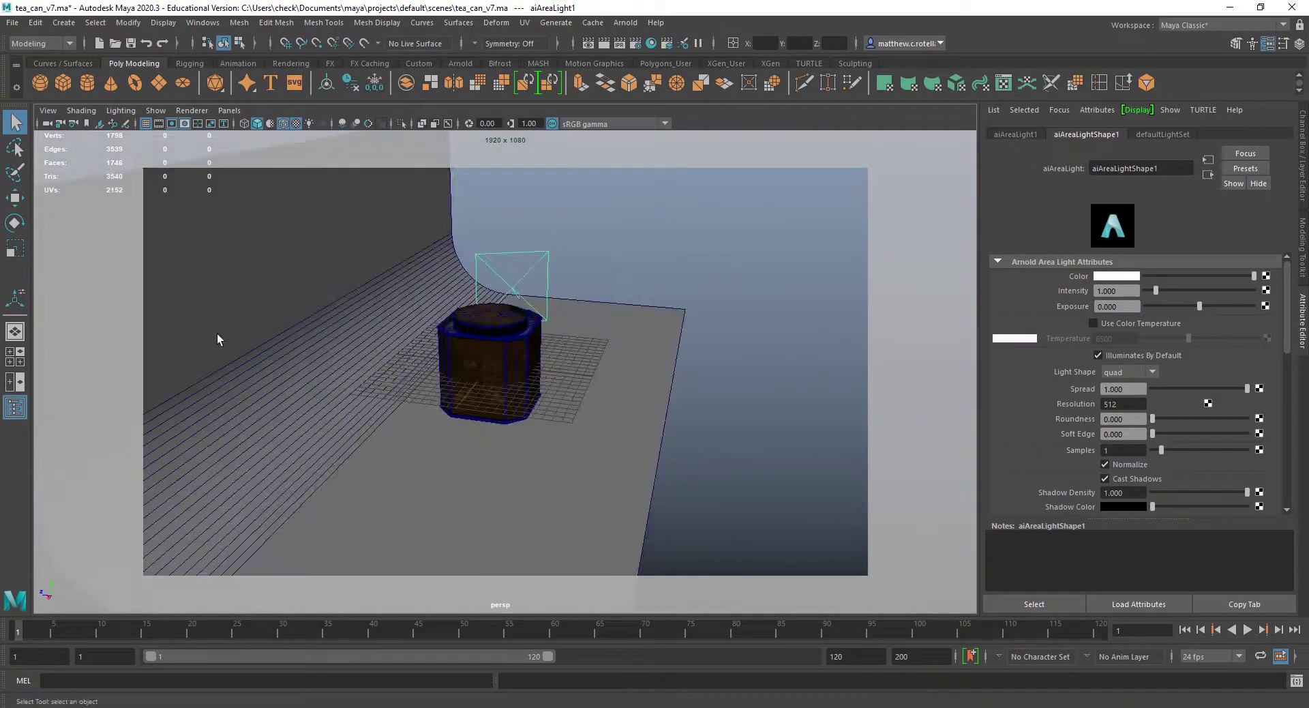
Reposition the area light so it stands up and off to the side of the can's labelled front.
alt+drag(584, 386, 518, 363)
scroll(603, 372, up, 2)
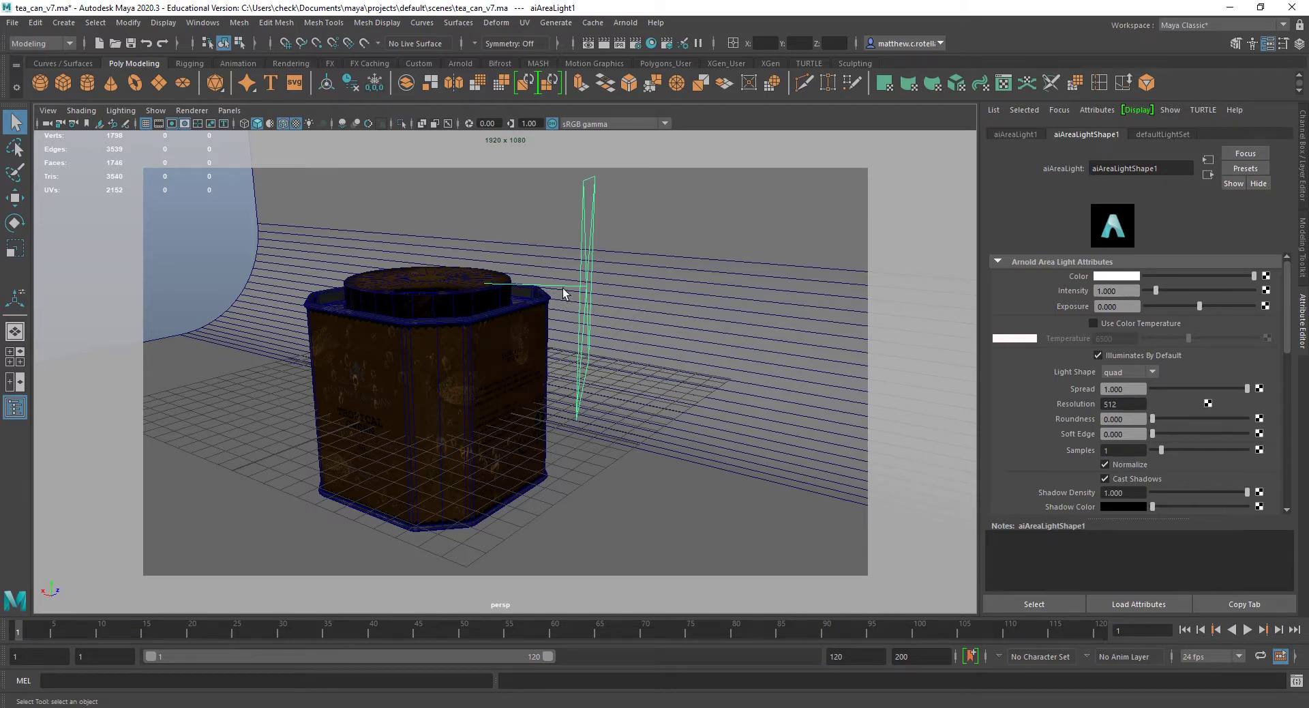
alt+drag(569, 300, 668, 304)
key(w)
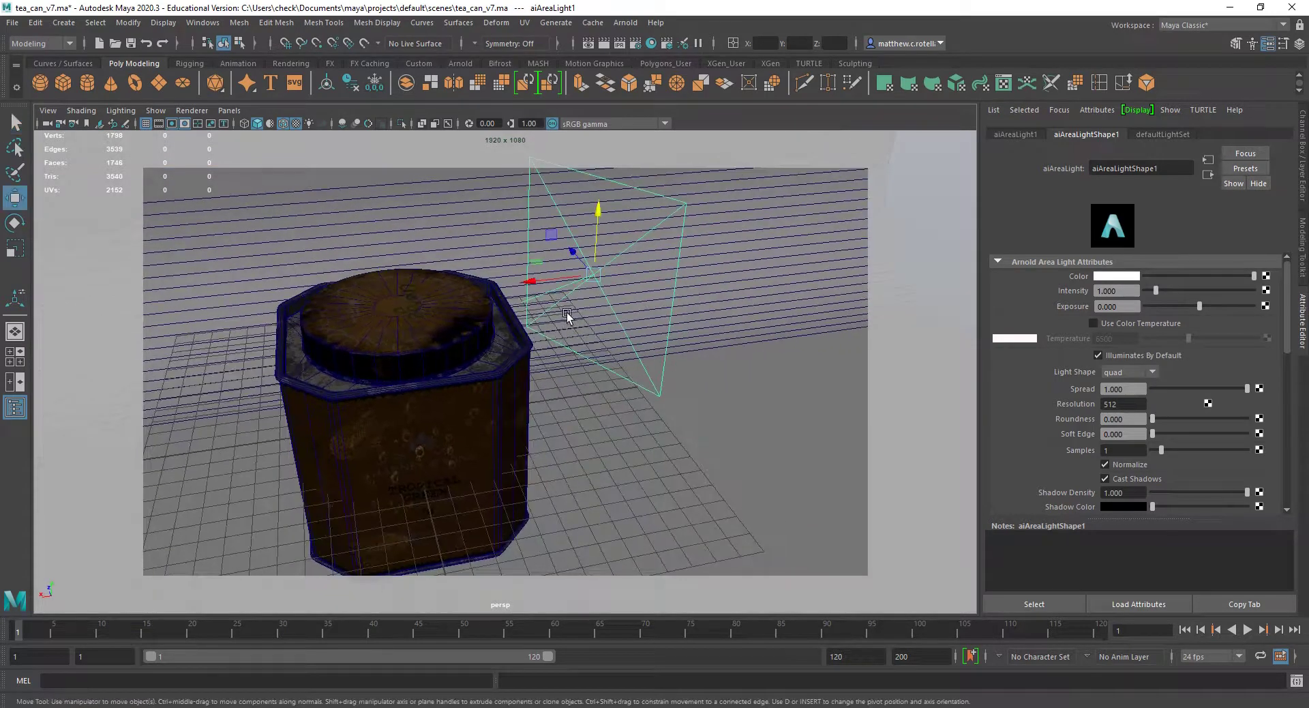
drag(575, 272, 581, 344)
alt+right_drag(581, 344, 685, 217)
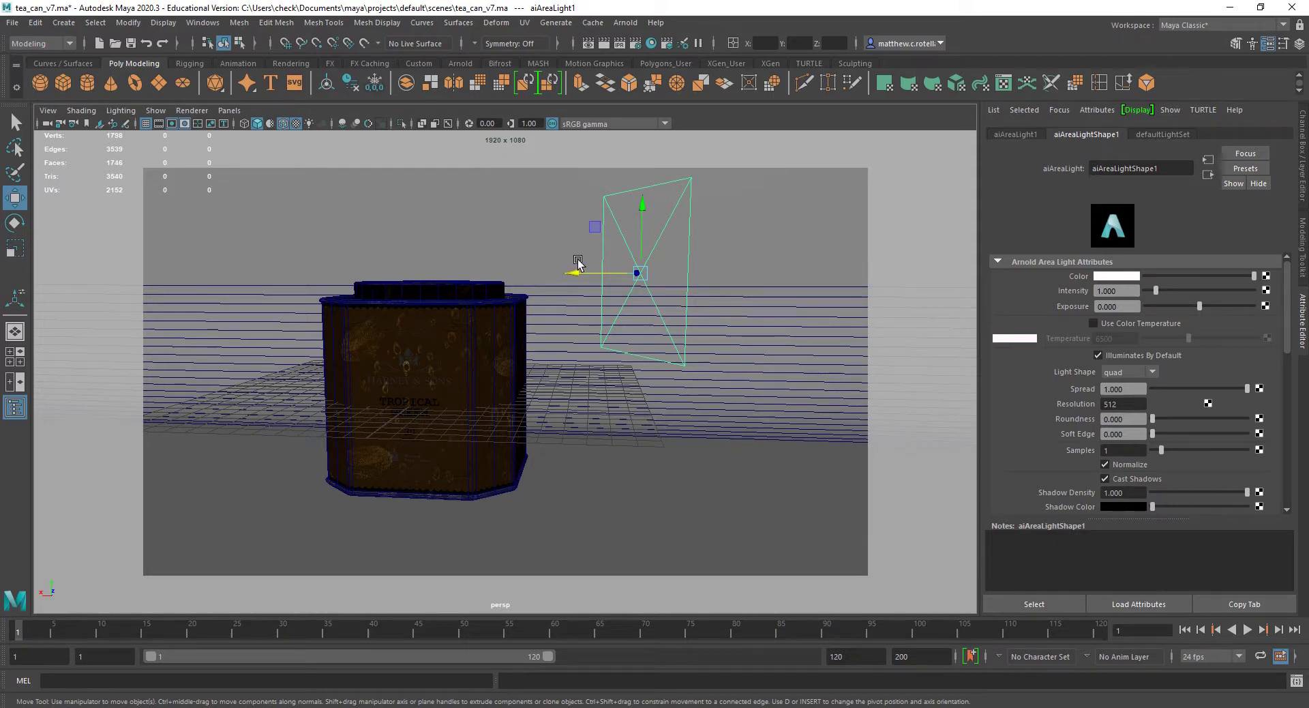
middle_drag(596, 222, 660, 334)
alt+drag(660, 334, 655, 295)
Rotate the area light so it tilts downward and aims at the tea can.
key(e)
key(w)
key(ctrl+z)
key(e)
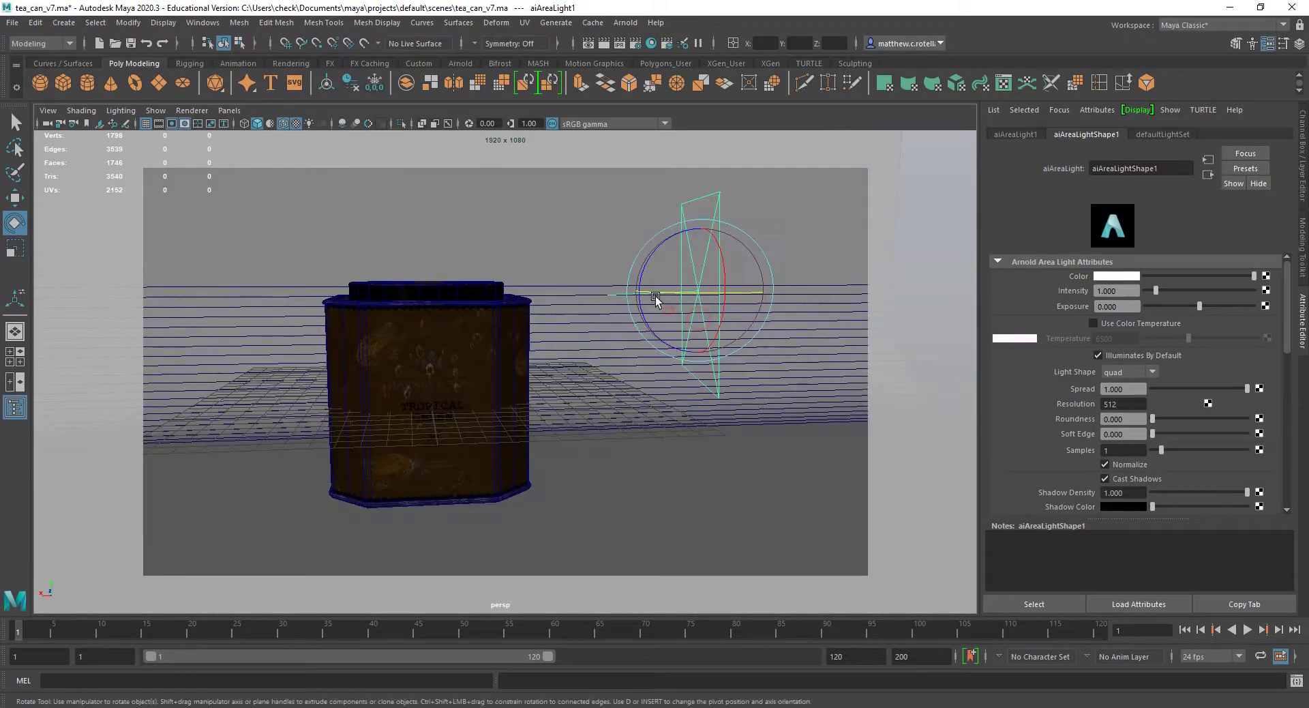
drag(687, 232, 673, 238)
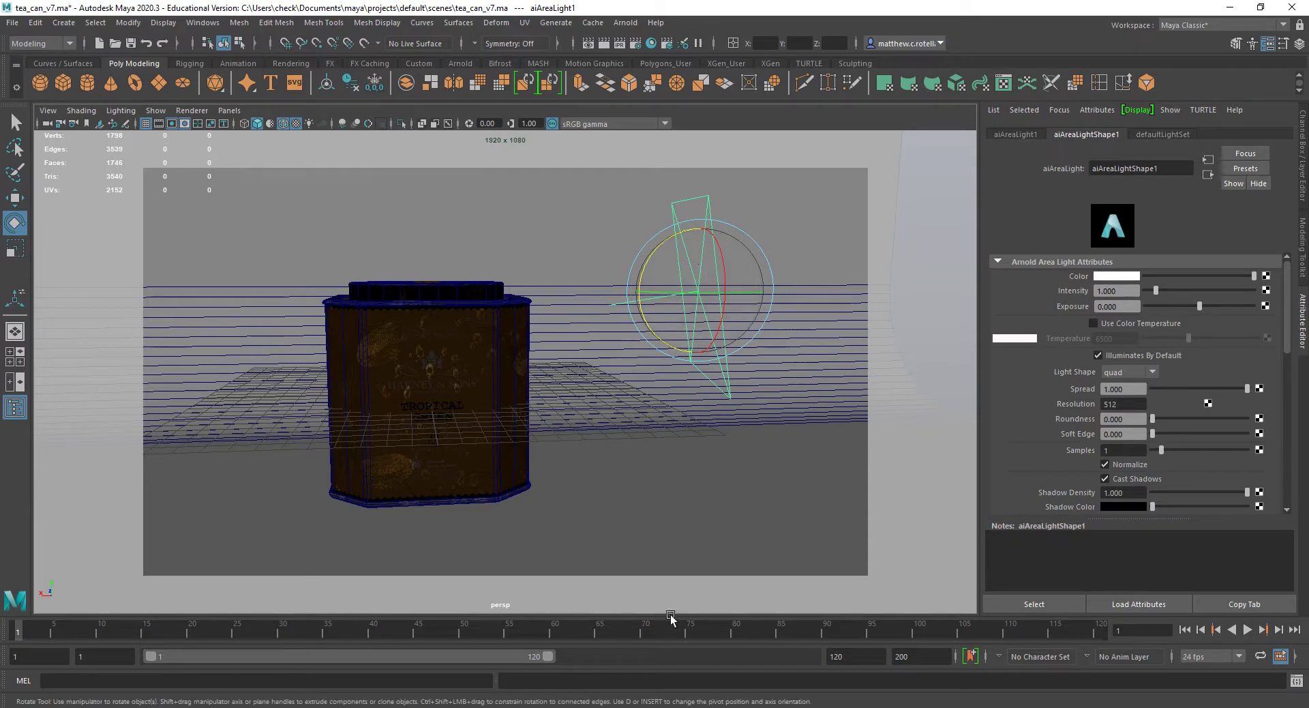
alt+drag(651, 357, 759, 379)
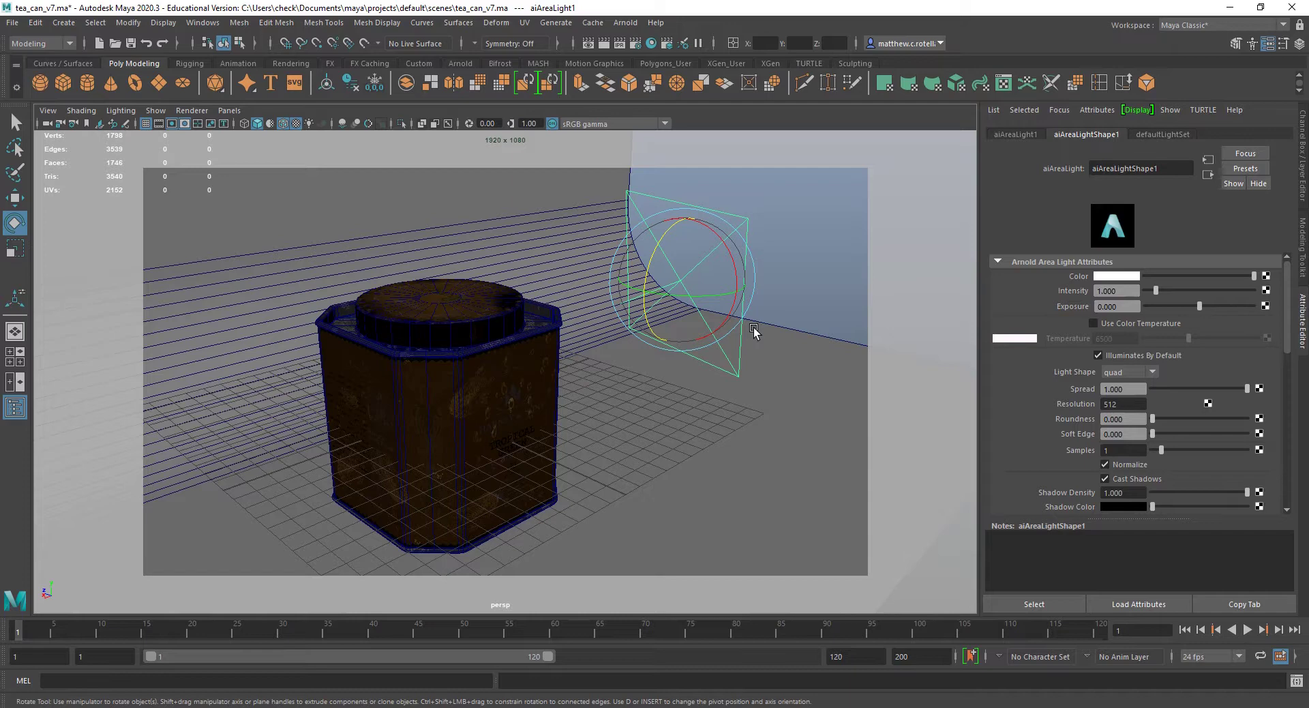
alt+drag(754, 331, 693, 295)
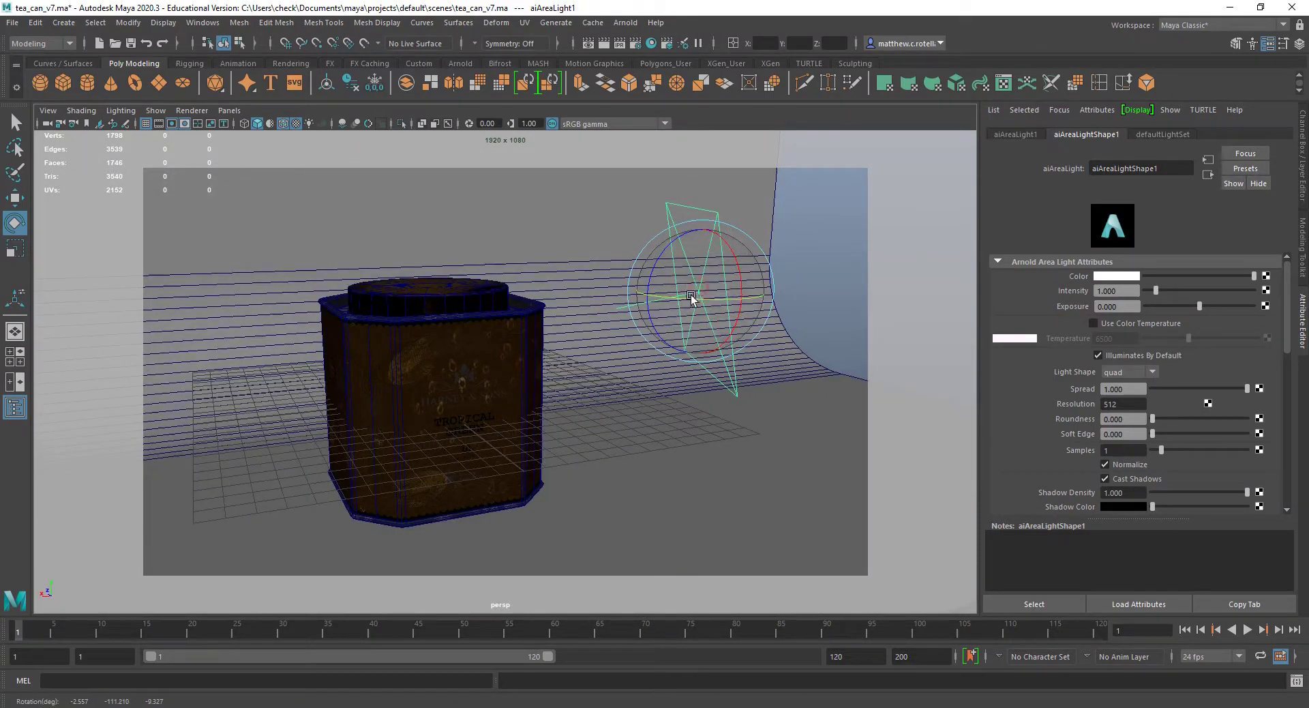
key(w)
alt+drag(718, 351, 683, 310)
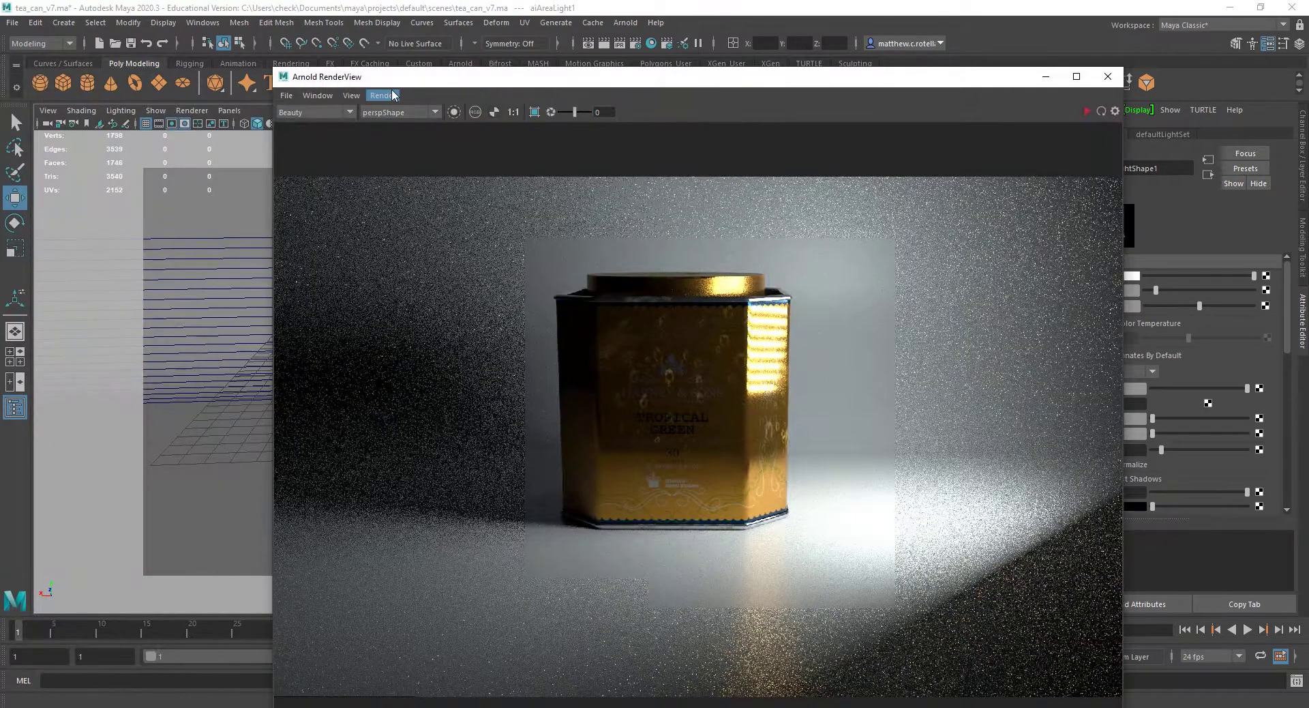
Render the can with the area light in Arnold RenderView and move the render window out of the way.
click(394, 94)
click(437, 133)
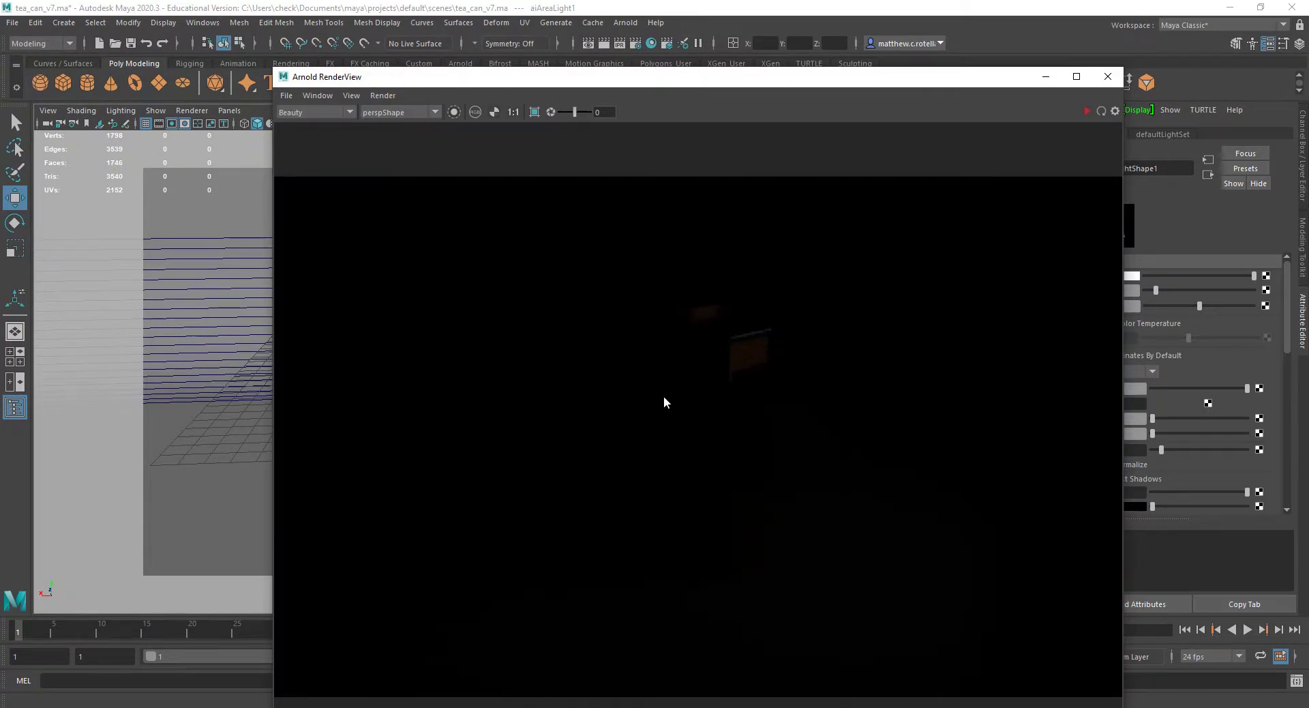
drag(661, 76, 1, 69)
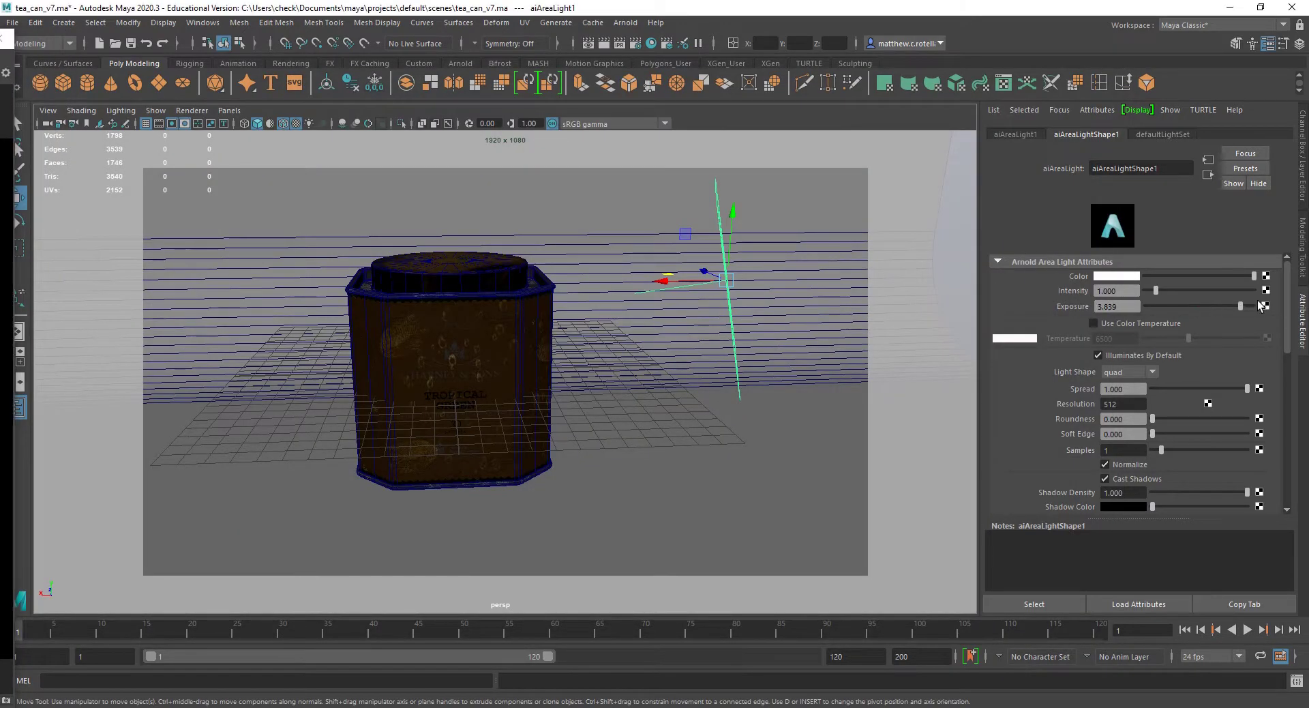
Raise the area light's exposure to 5 and render the can again.
drag(1211, 306, 1254, 306)
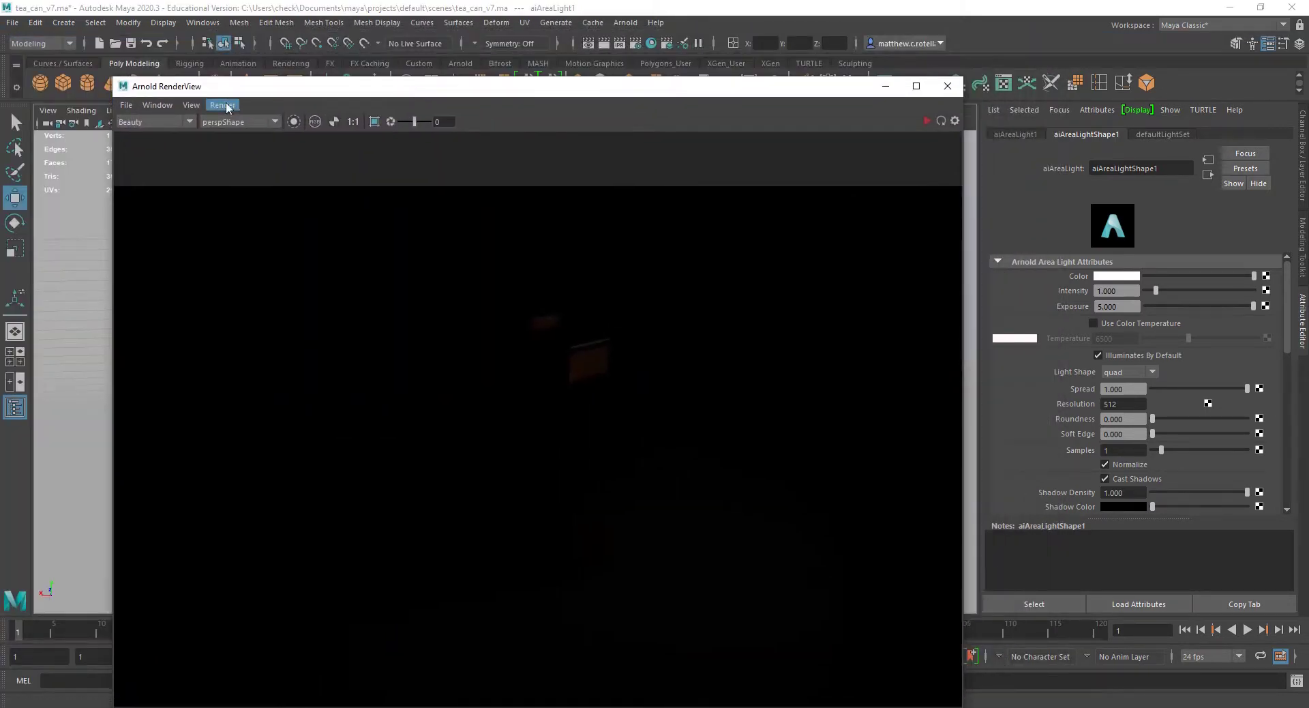
click(223, 104)
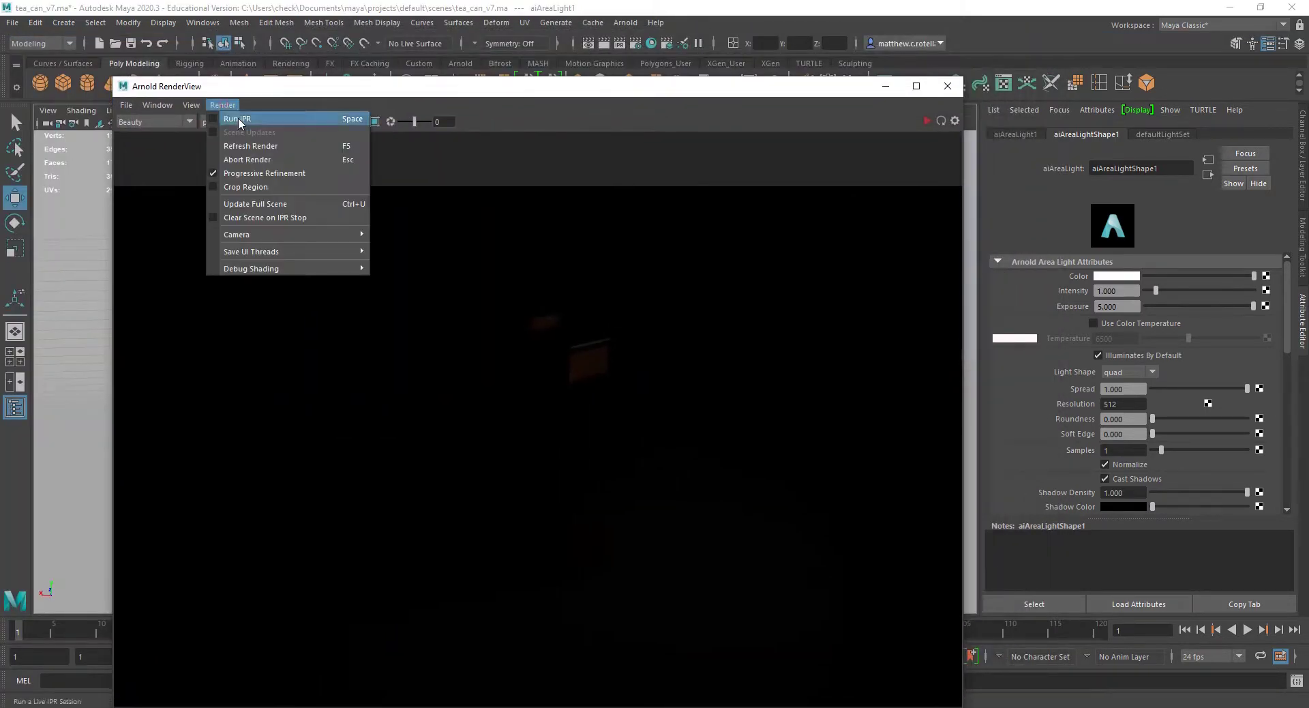
click(238, 118)
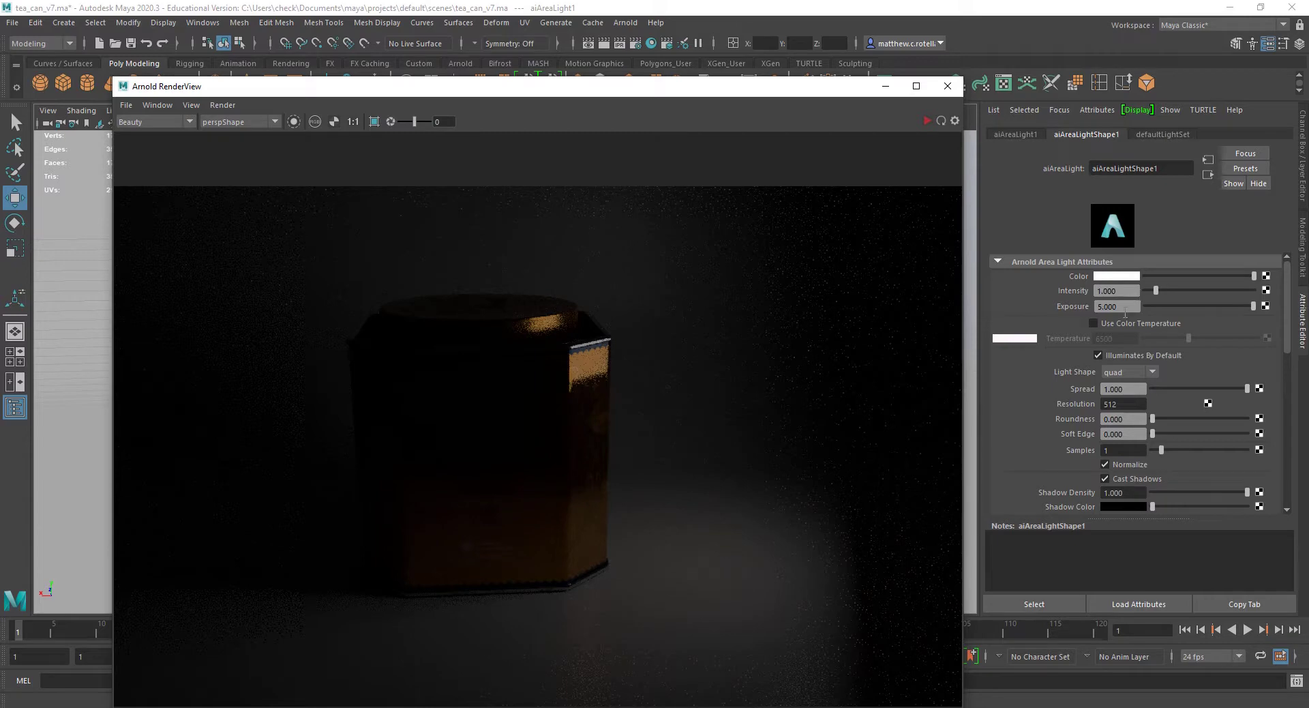
Set the area light's exposure to 10 and refresh the render.
drag(1125, 311, 1040, 306)
text(10)
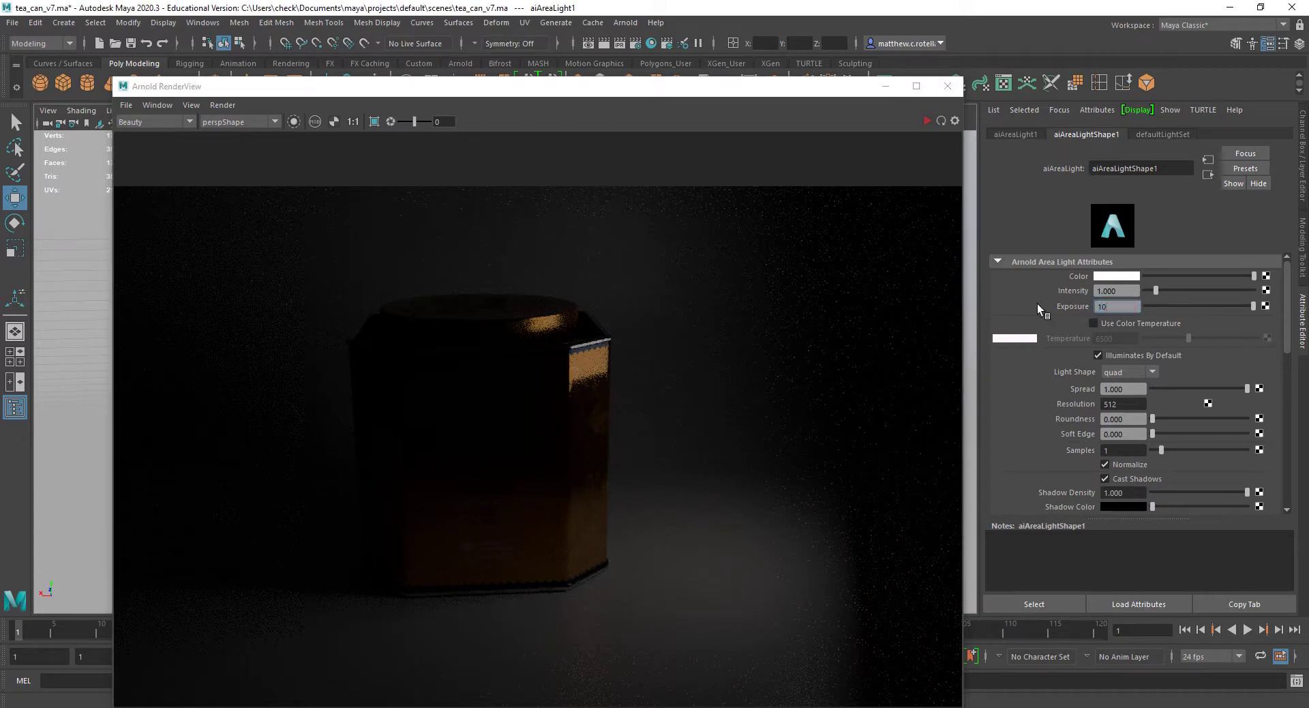
key(Return)
click(223, 105)
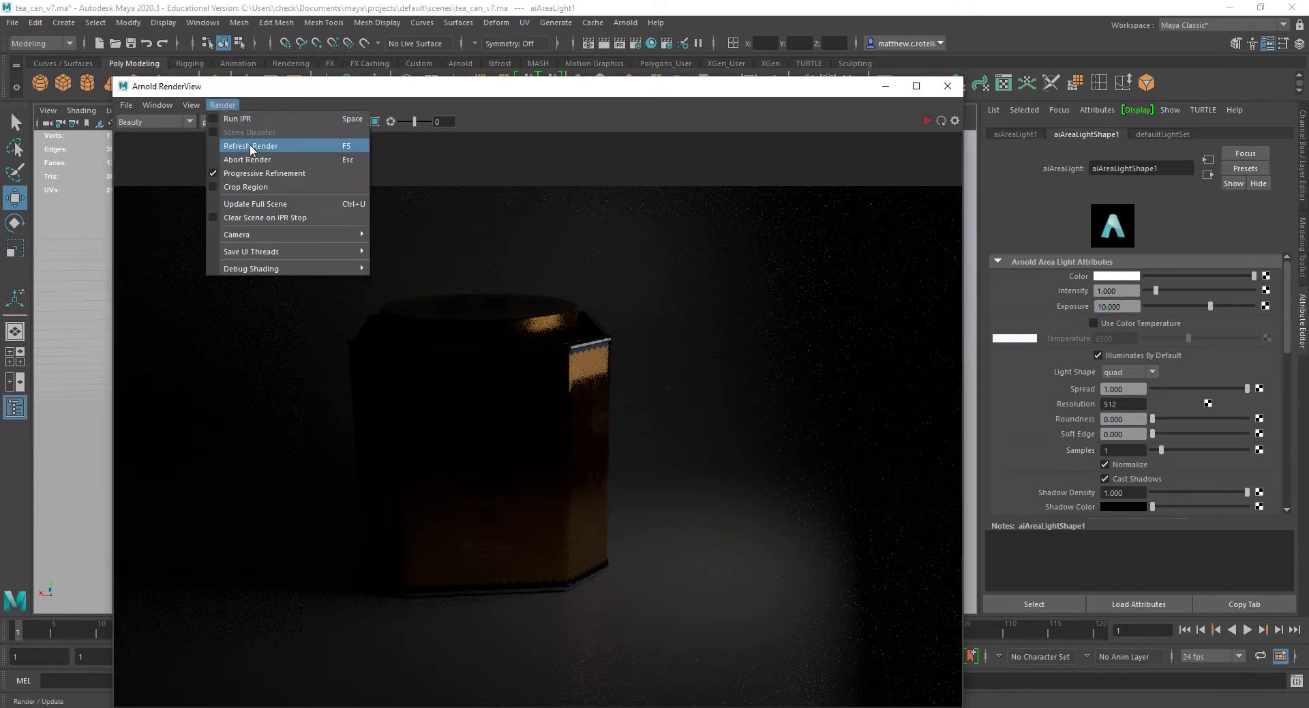
click(251, 148)
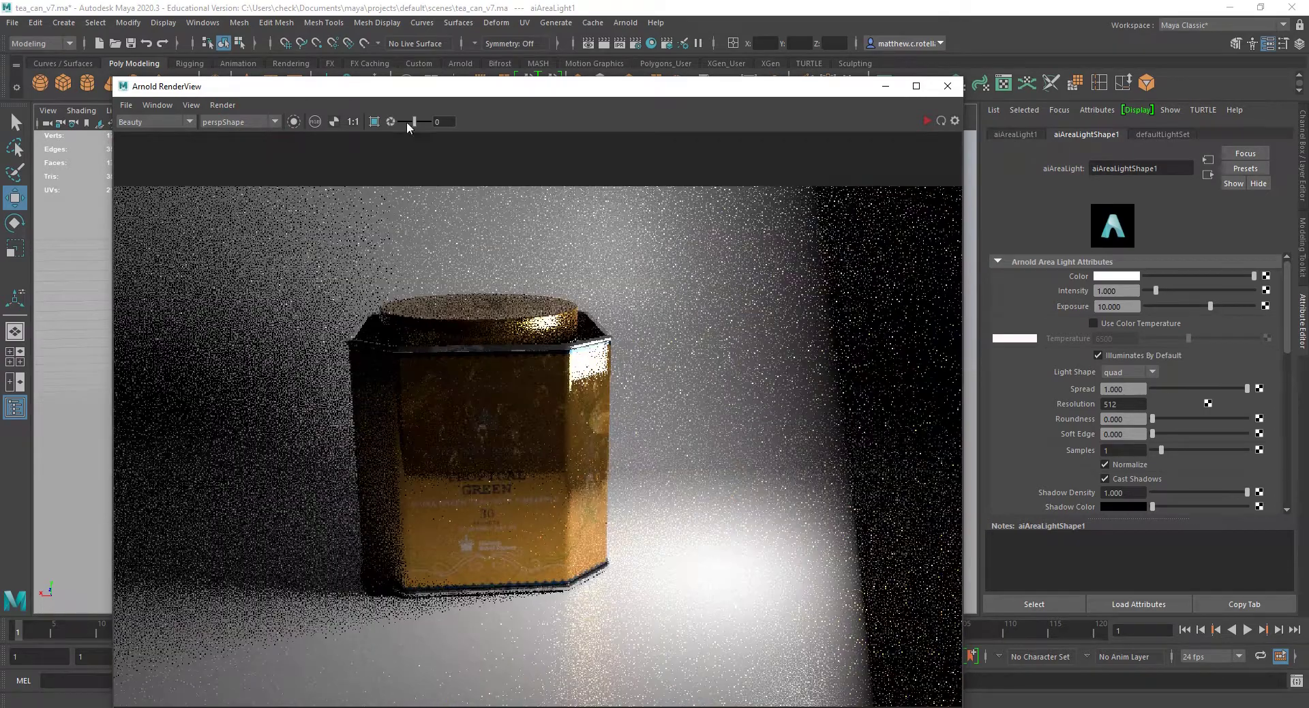
drag(398, 85, 377, 69)
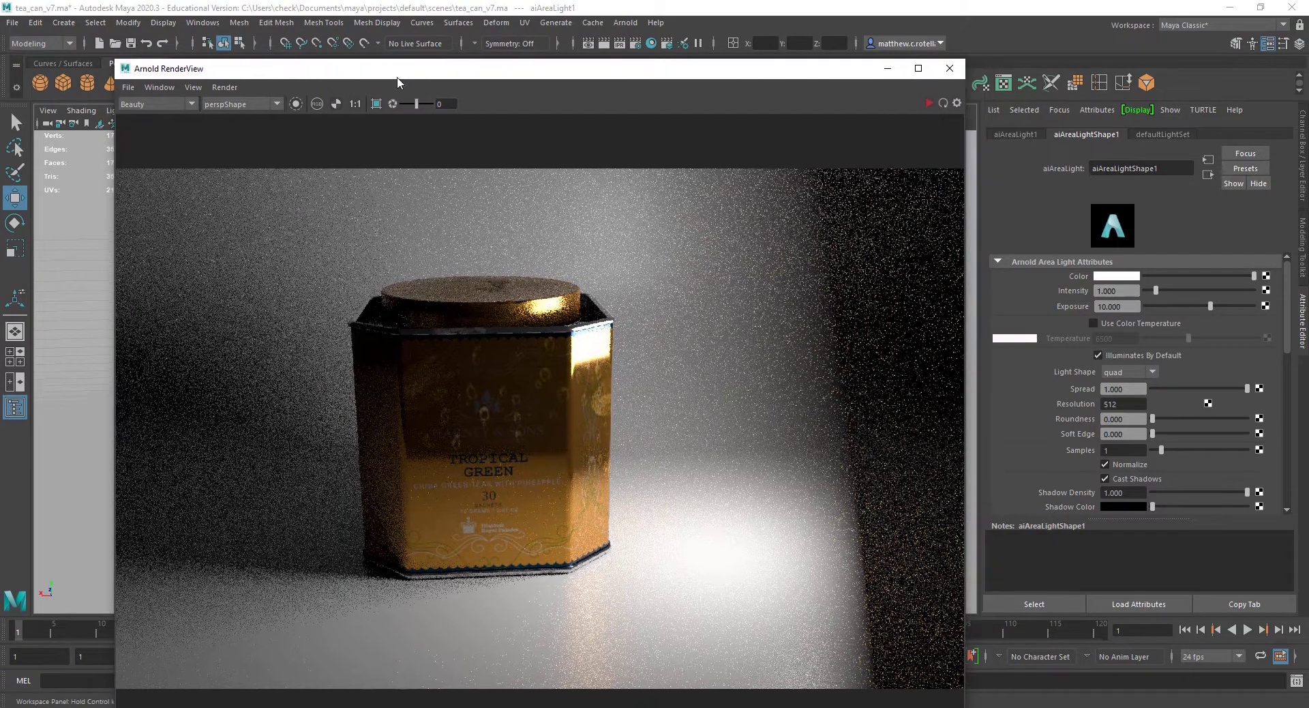
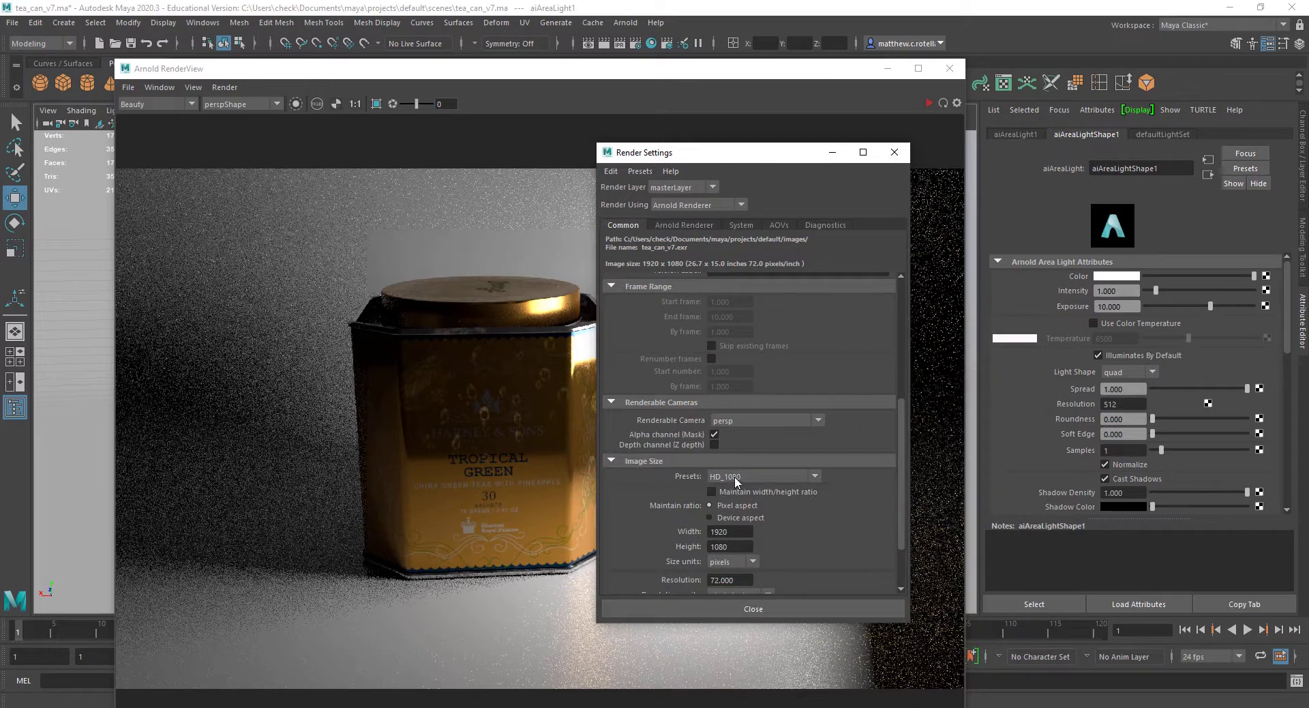
Change the render image size to the HD_540 preset and close the render settings.
click(734, 476)
click(743, 585)
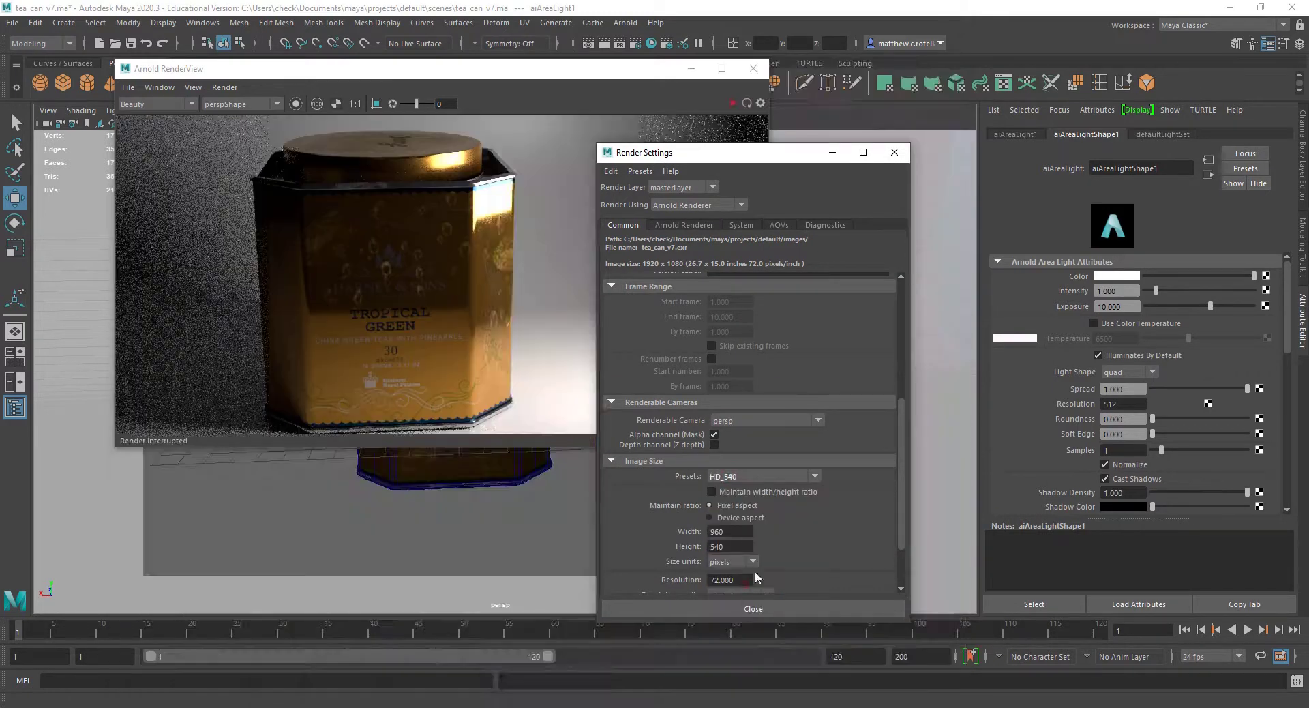
click(894, 152)
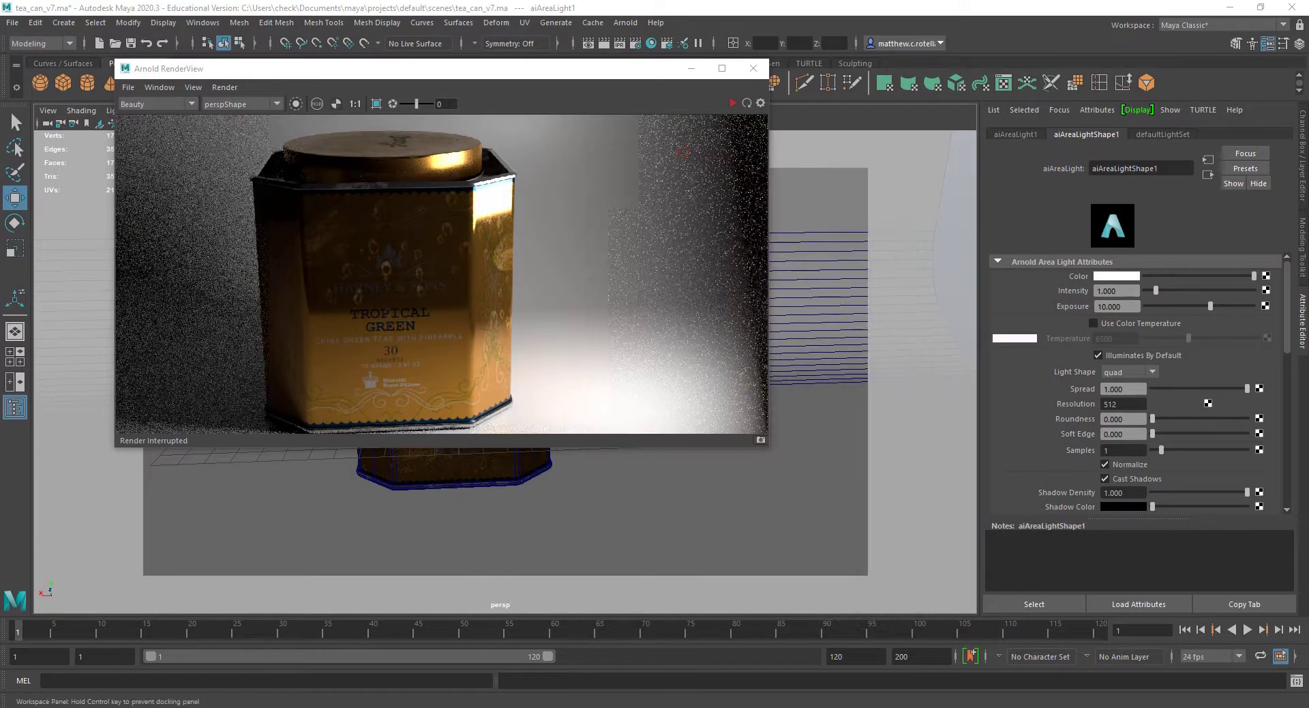
Enlarge the Arnold RenderView window and run an IPR render at the smaller image size.
drag(776, 459, 1002, 637)
click(222, 88)
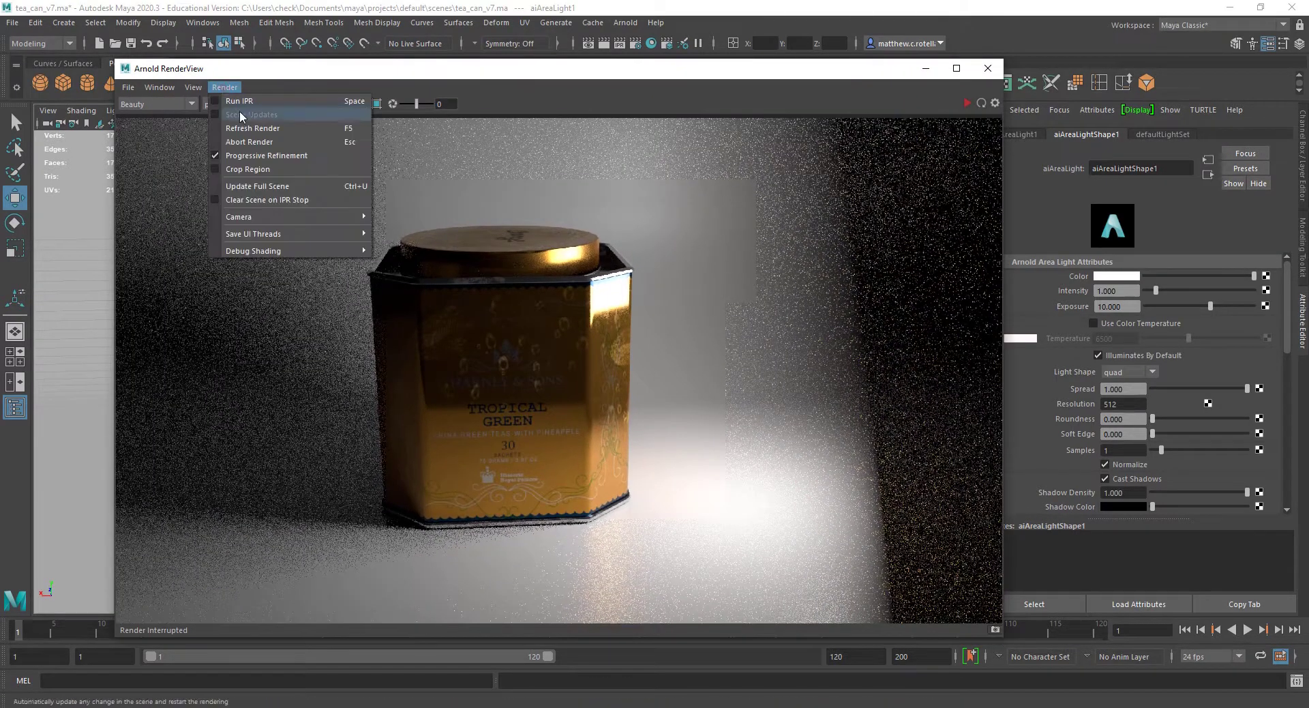
click(235, 104)
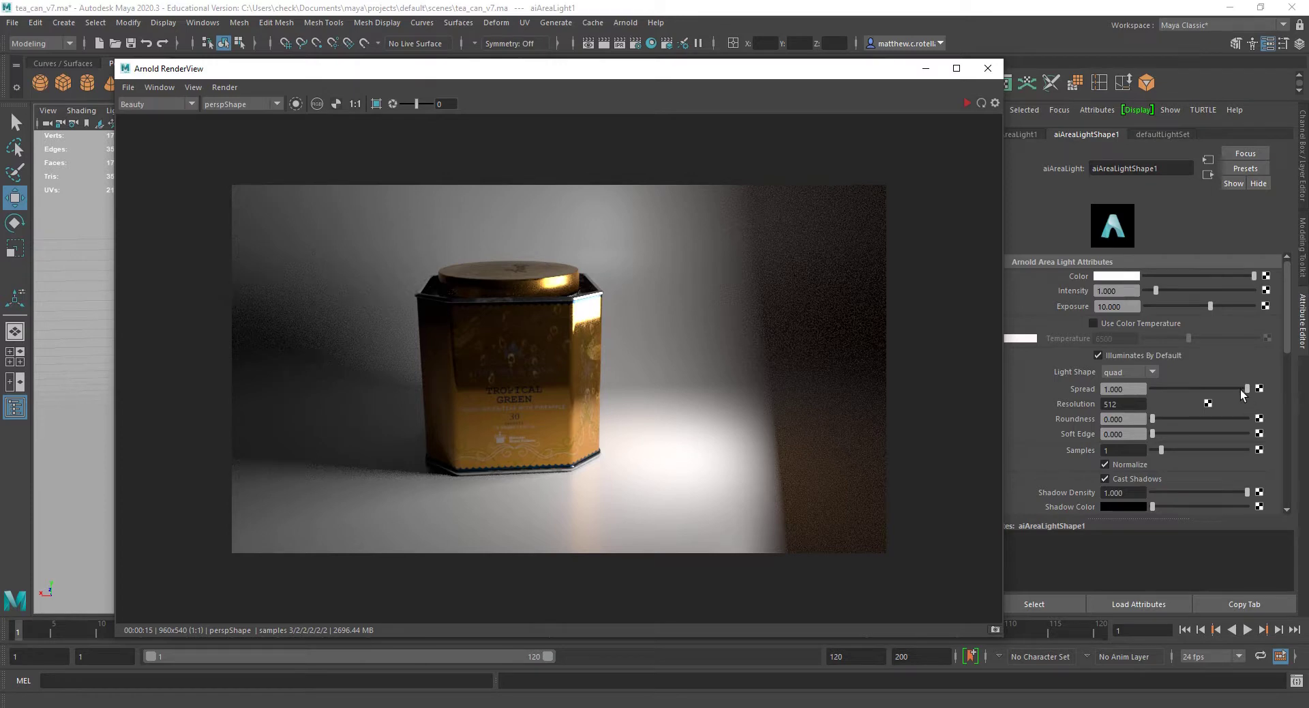
Reduce the area light's spread to about 0.299 and refresh the render.
drag(1240, 390, 1236, 390)
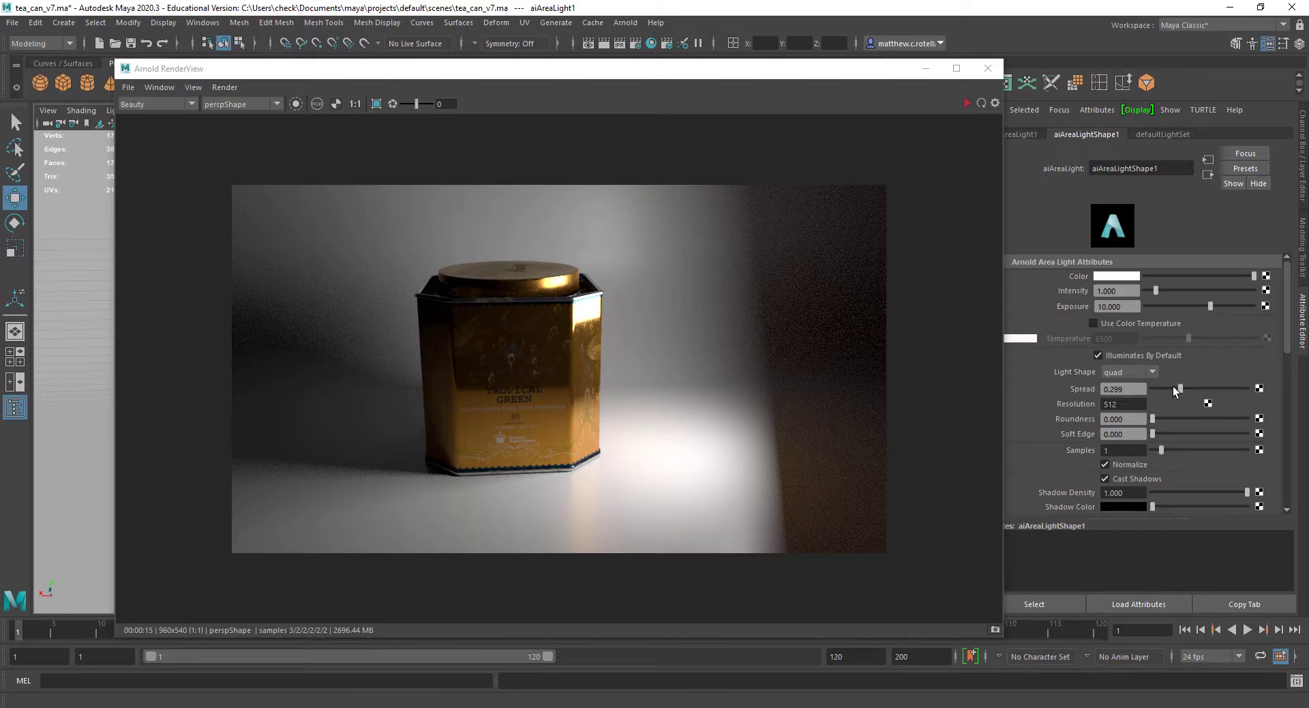
click(220, 87)
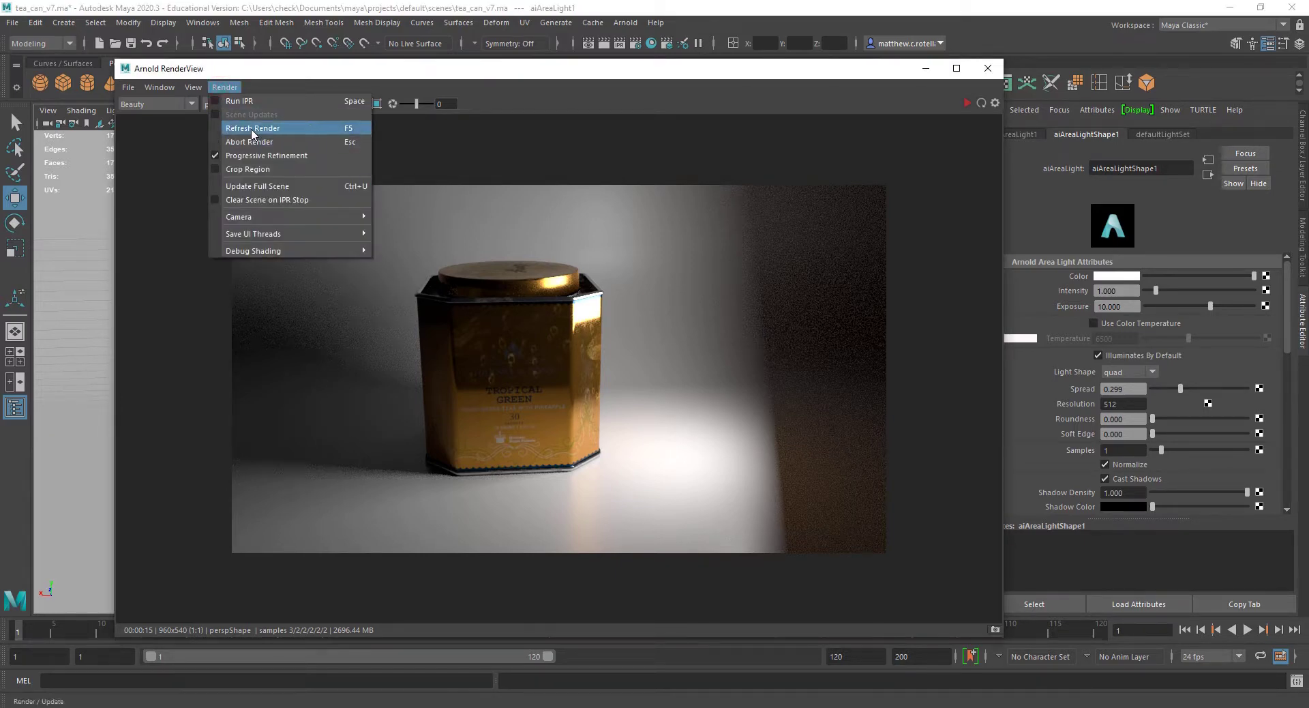
click(251, 128)
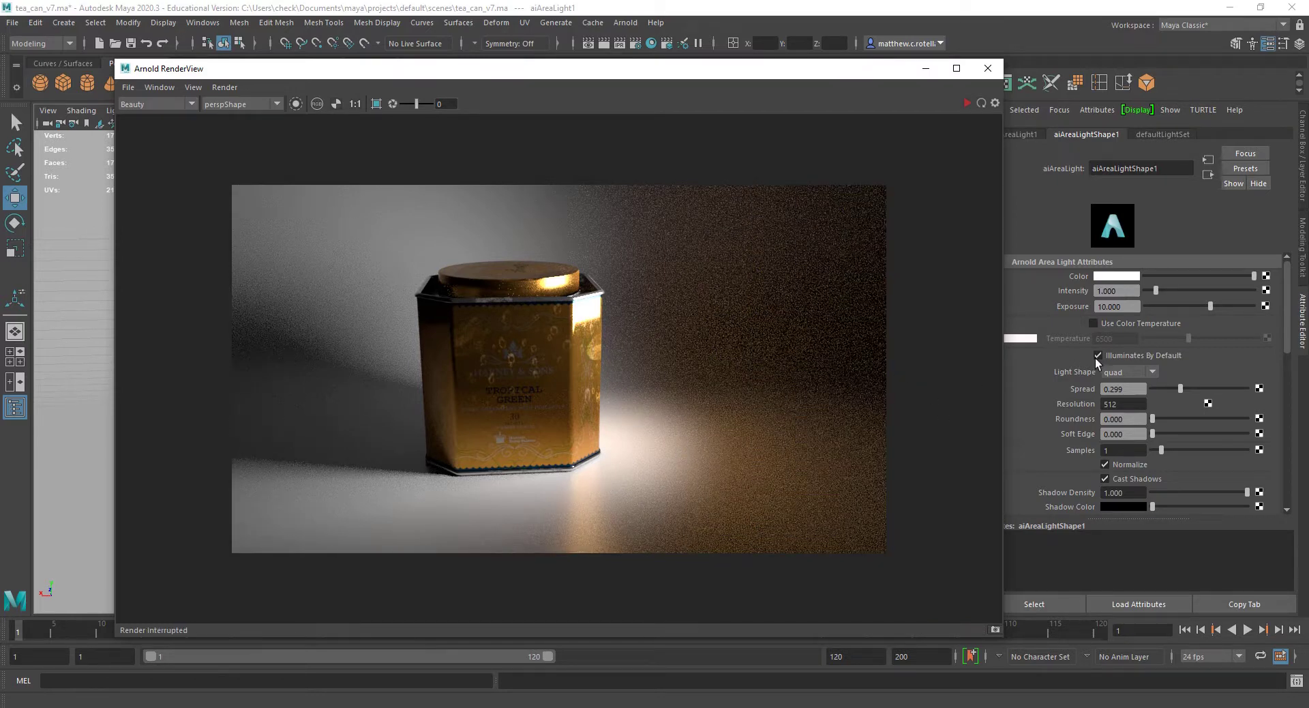
Reduce the area light's spread to about 0.066 and refresh the render.
drag(1172, 388, 1157, 387)
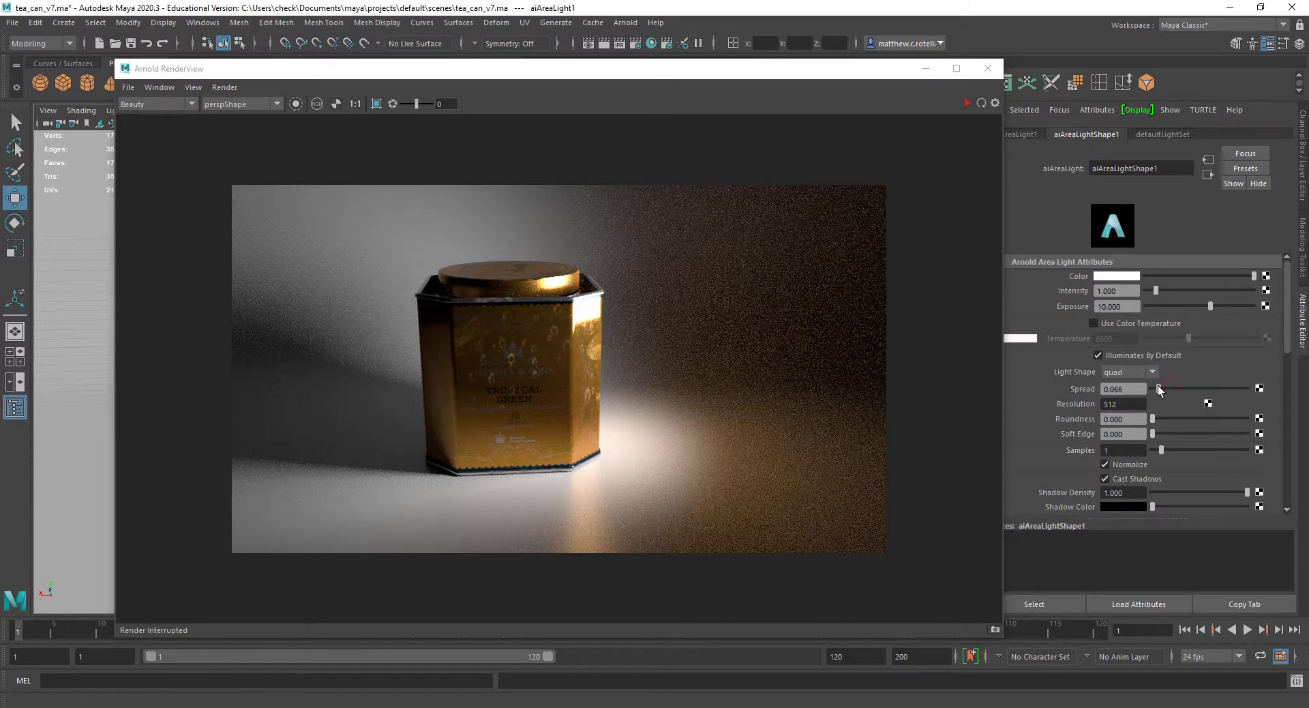
click(225, 88)
click(241, 126)
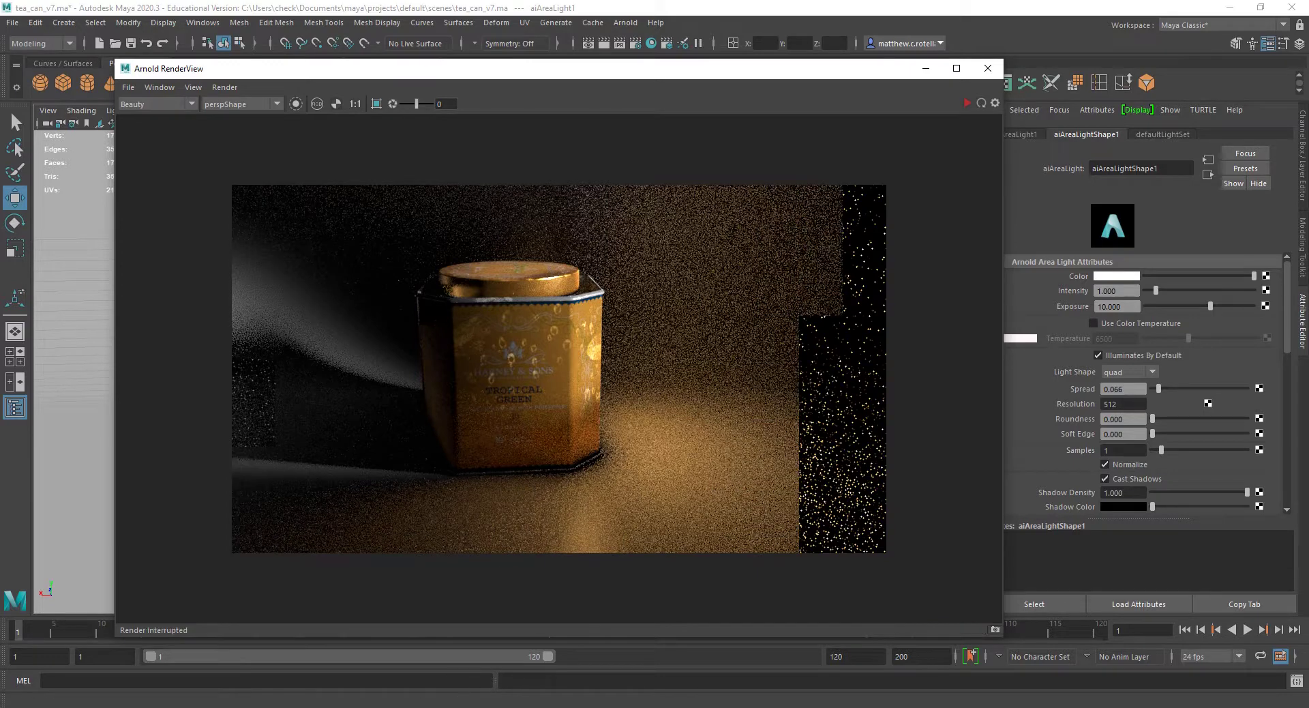
Switch to the sourceimages folder in File Explorer and open the properties of Synthetic_Area_A.exr.
click(385, 707)
click(321, 665)
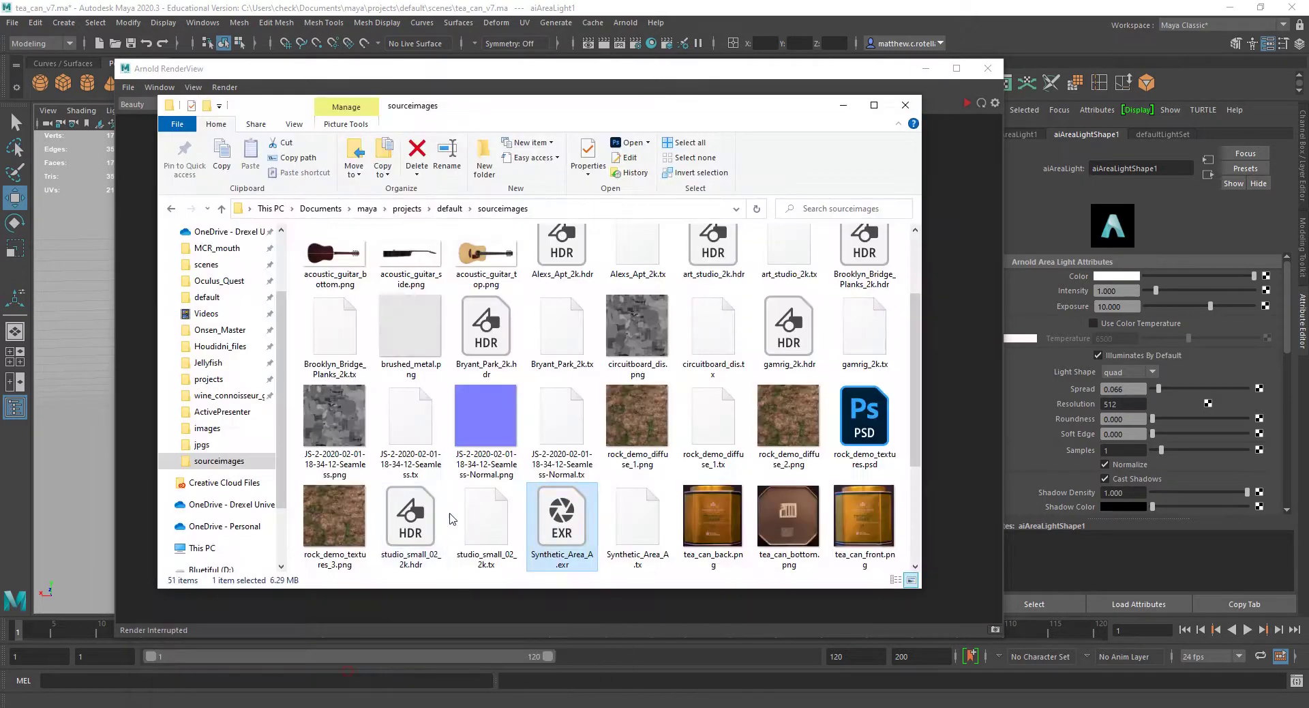
right_click(564, 553)
click(598, 503)
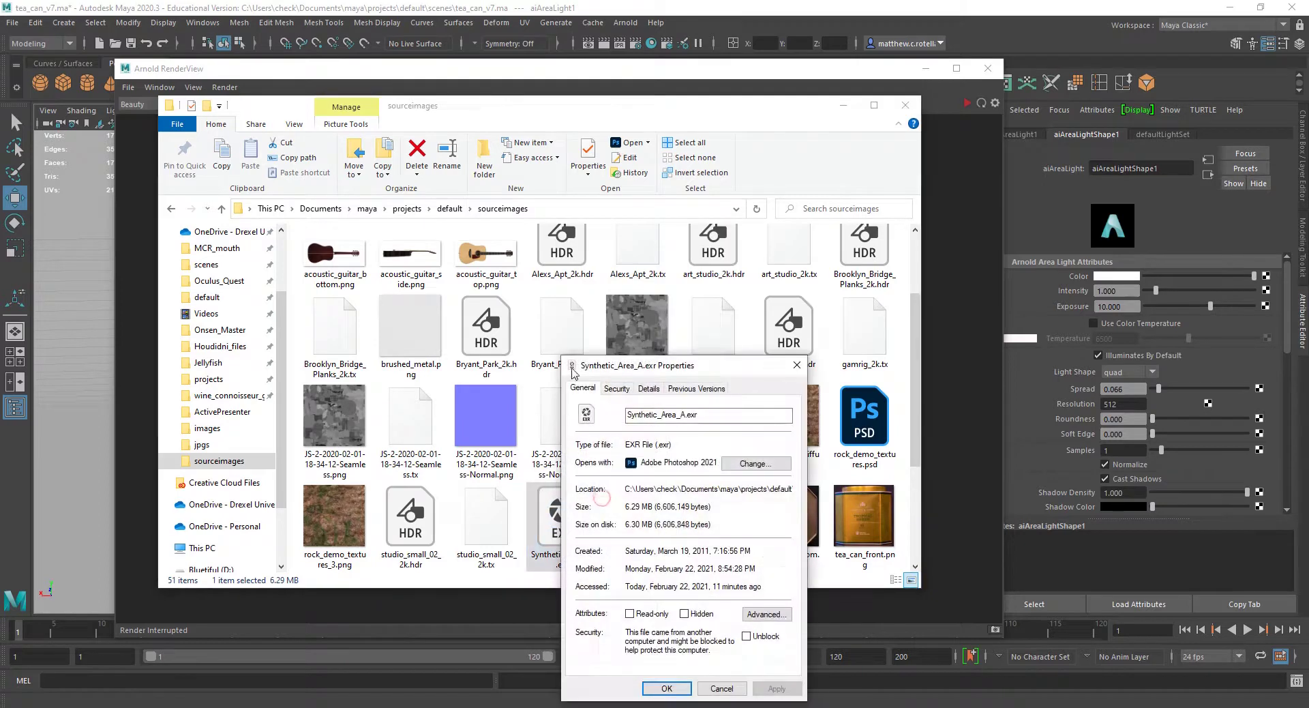
Check the file details of Synthetic_Area_A.exr, then open the image in Photoshop.
click(648, 389)
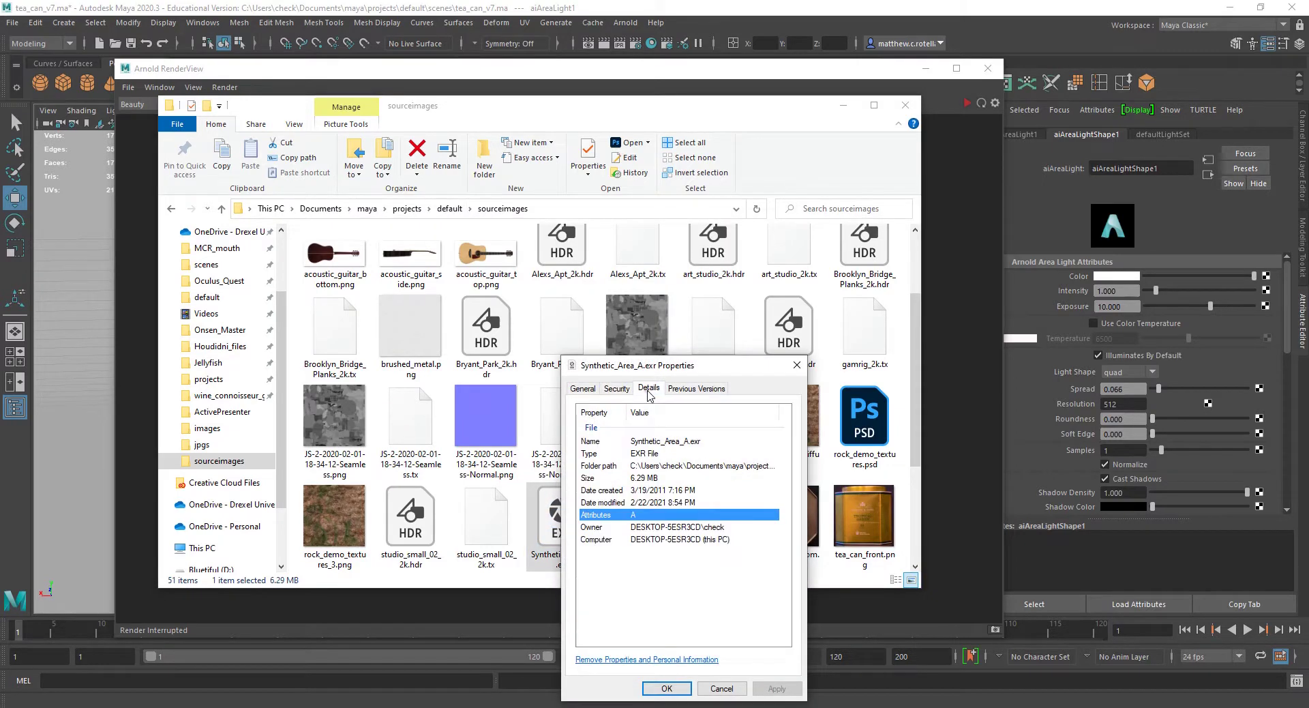
click(616, 389)
click(583, 387)
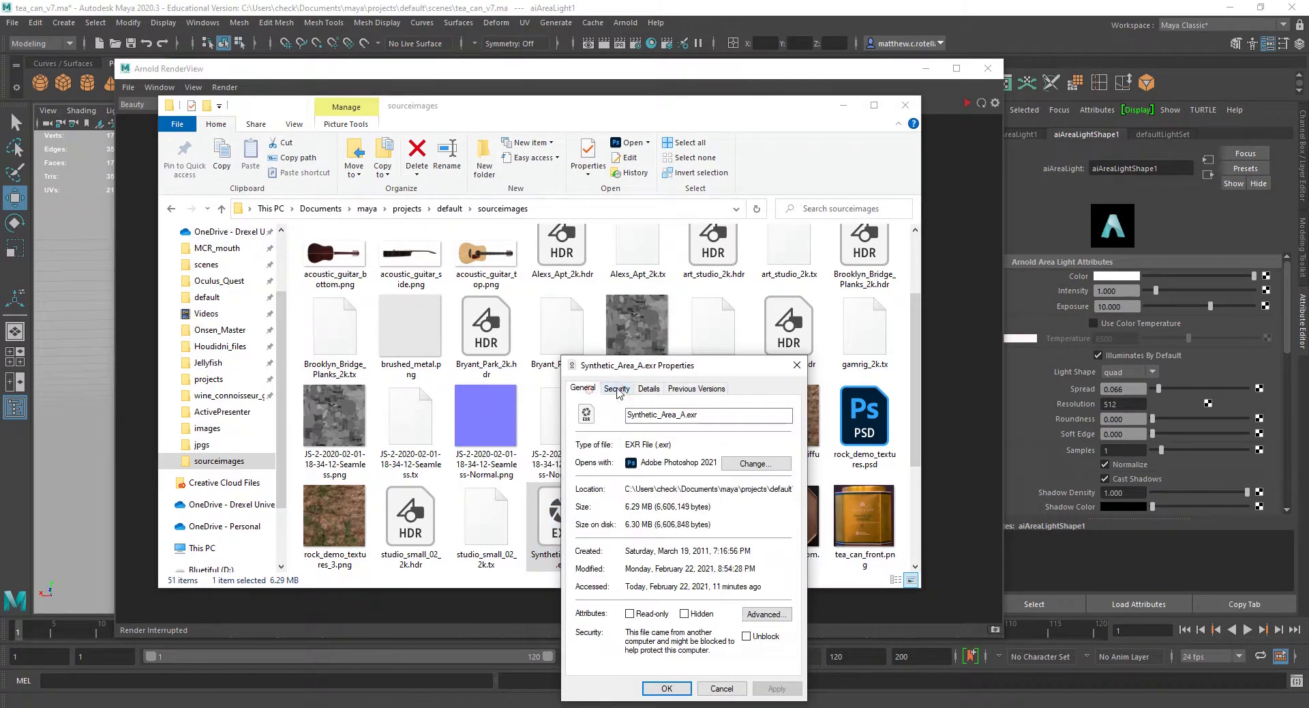
click(797, 365)
double_click(561, 510)
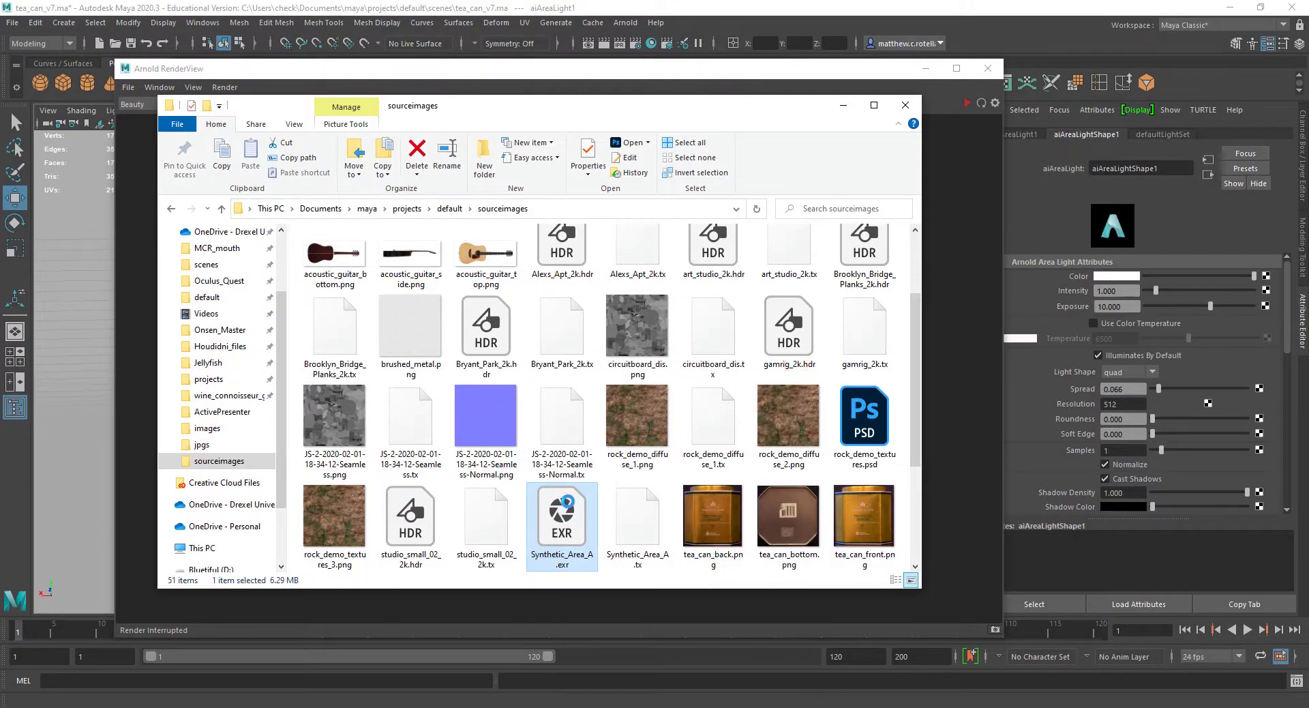
Return to the area light's attributes in Maya and set its spread to 1.000.
click(1004, 41)
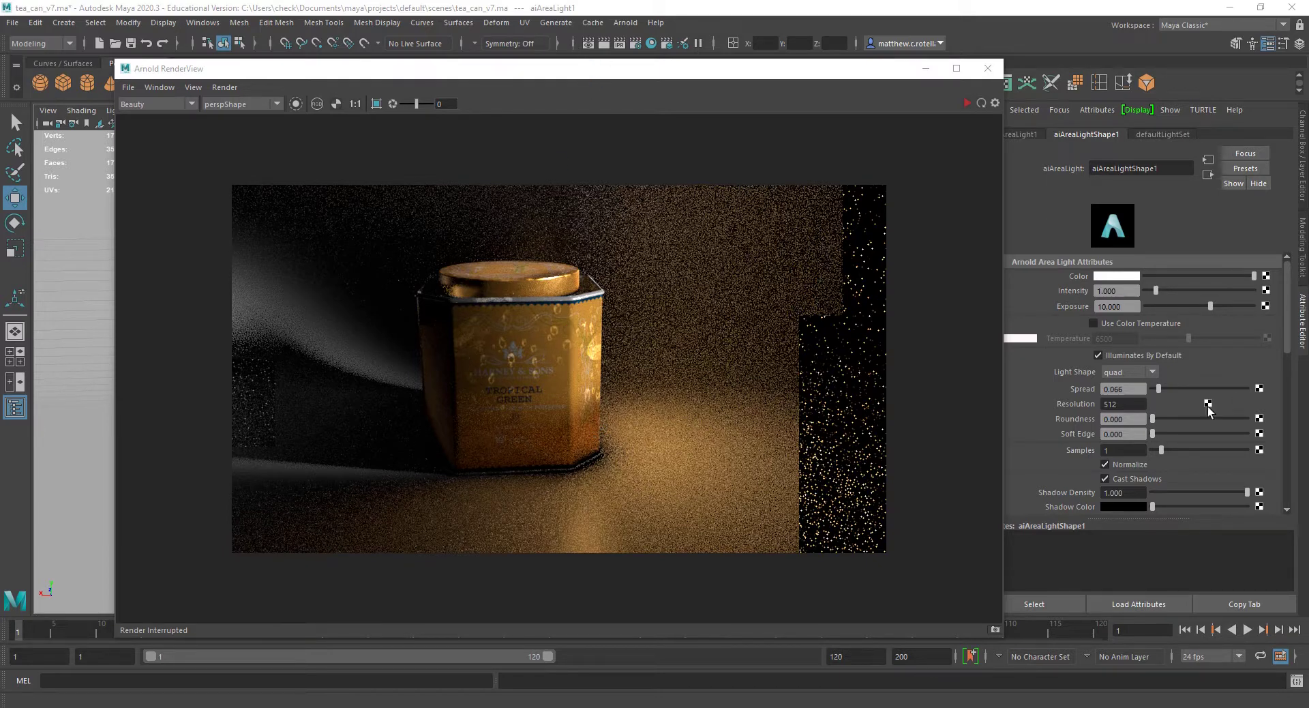
drag(1158, 388, 1306, 373)
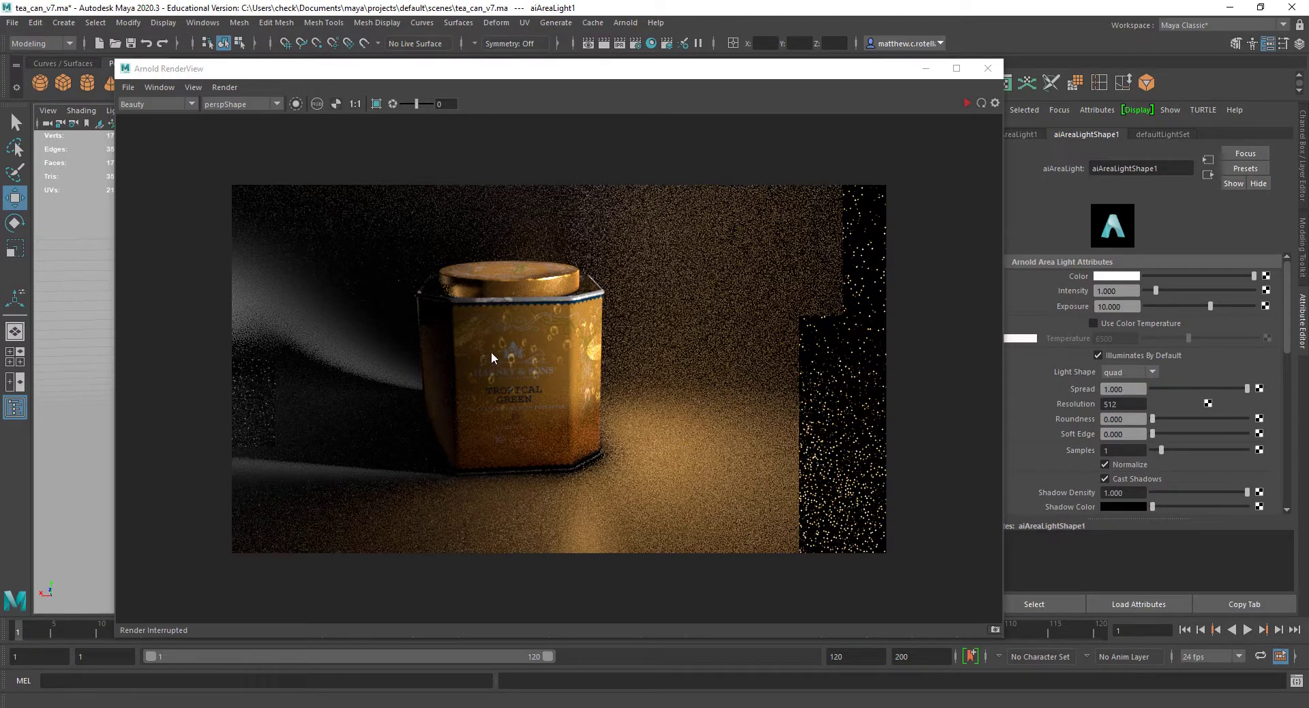
View Synthetic_Area_A.exr in Photoshop with its alpha data read as an alpha channel, then close Photoshop.
drag(501, 75, 1308, 75)
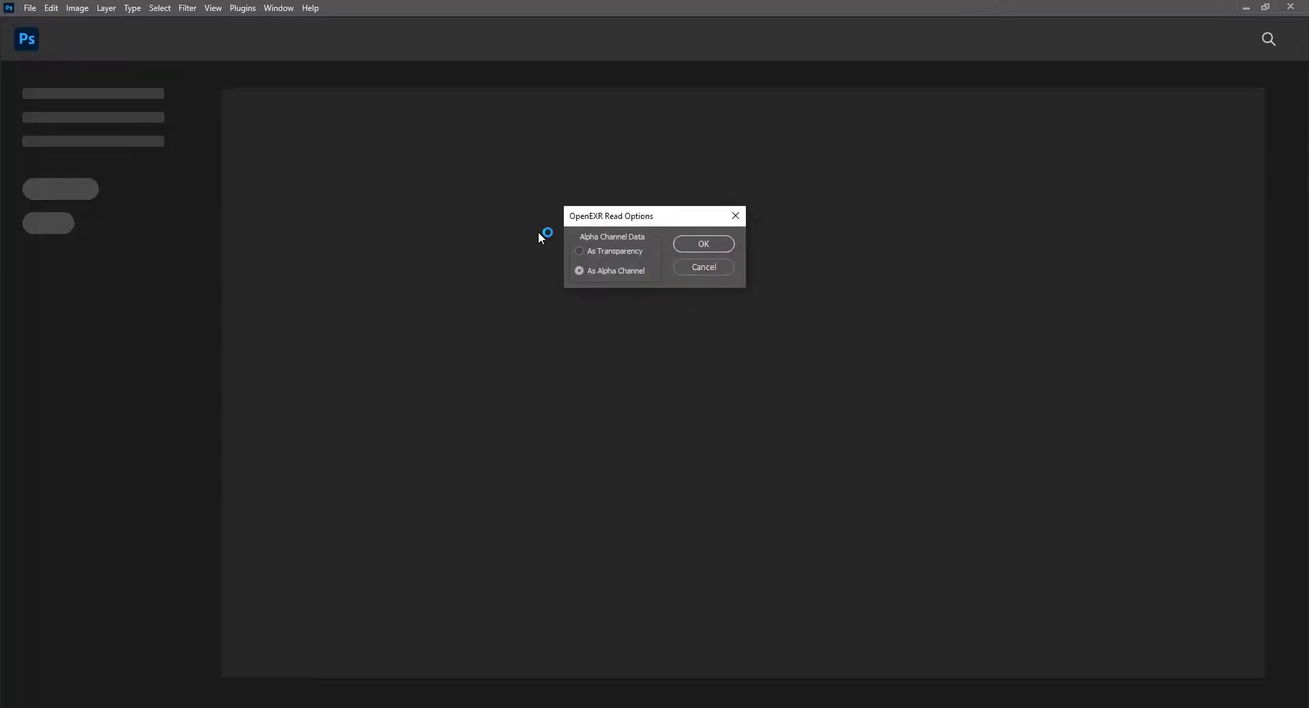
click(703, 244)
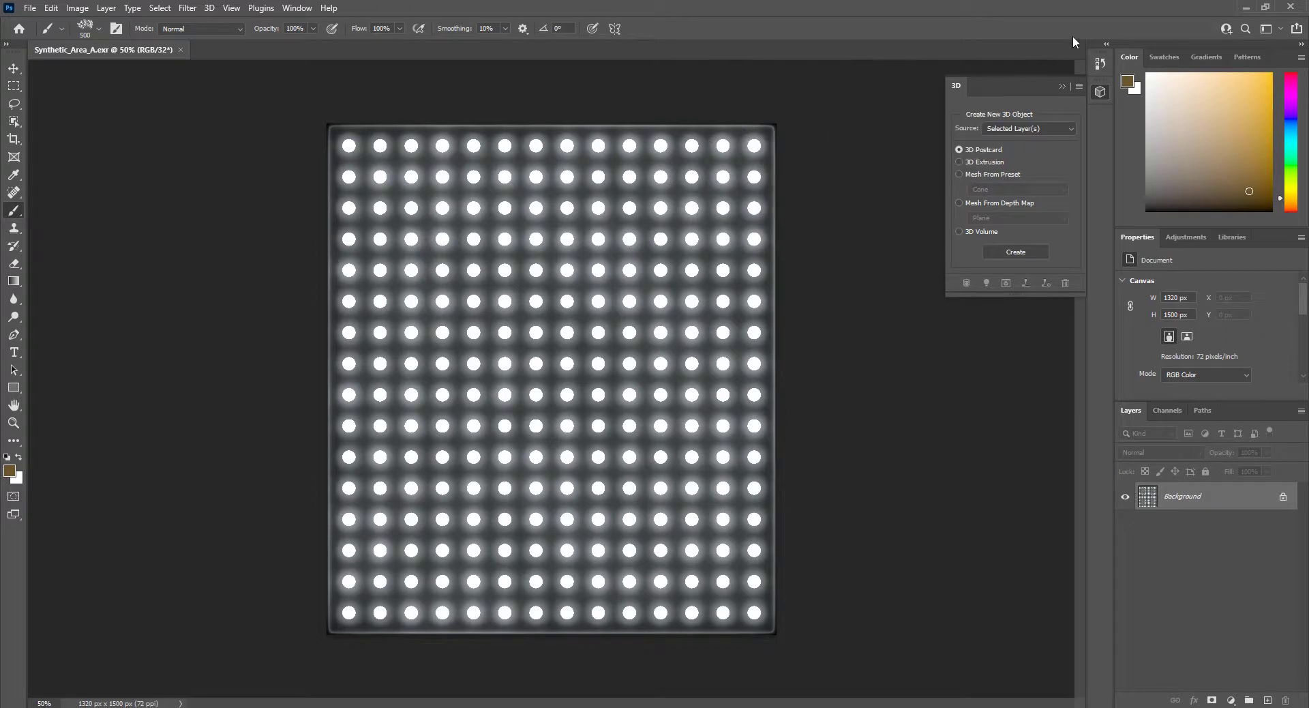
click(1296, 10)
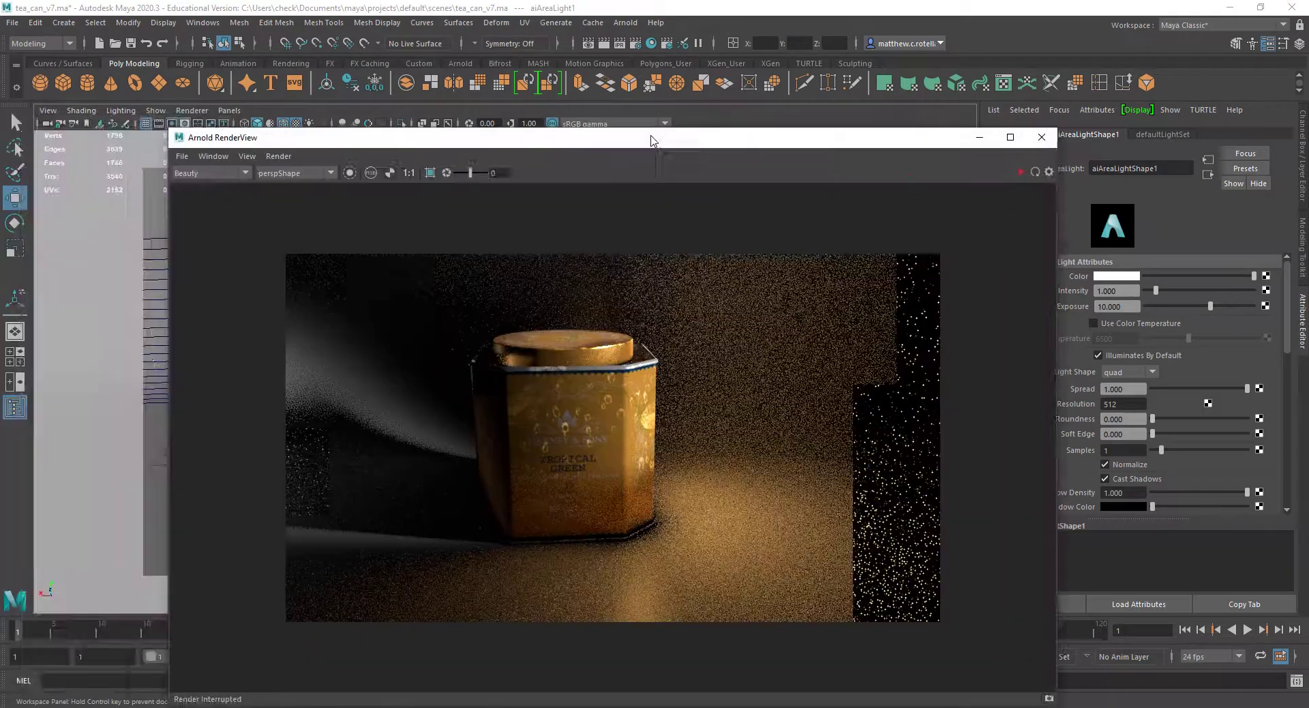
Clear the Arnold RenderView away and inspect the area light beside the tea can in the perspective view.
drag(655, 137, 549, 148)
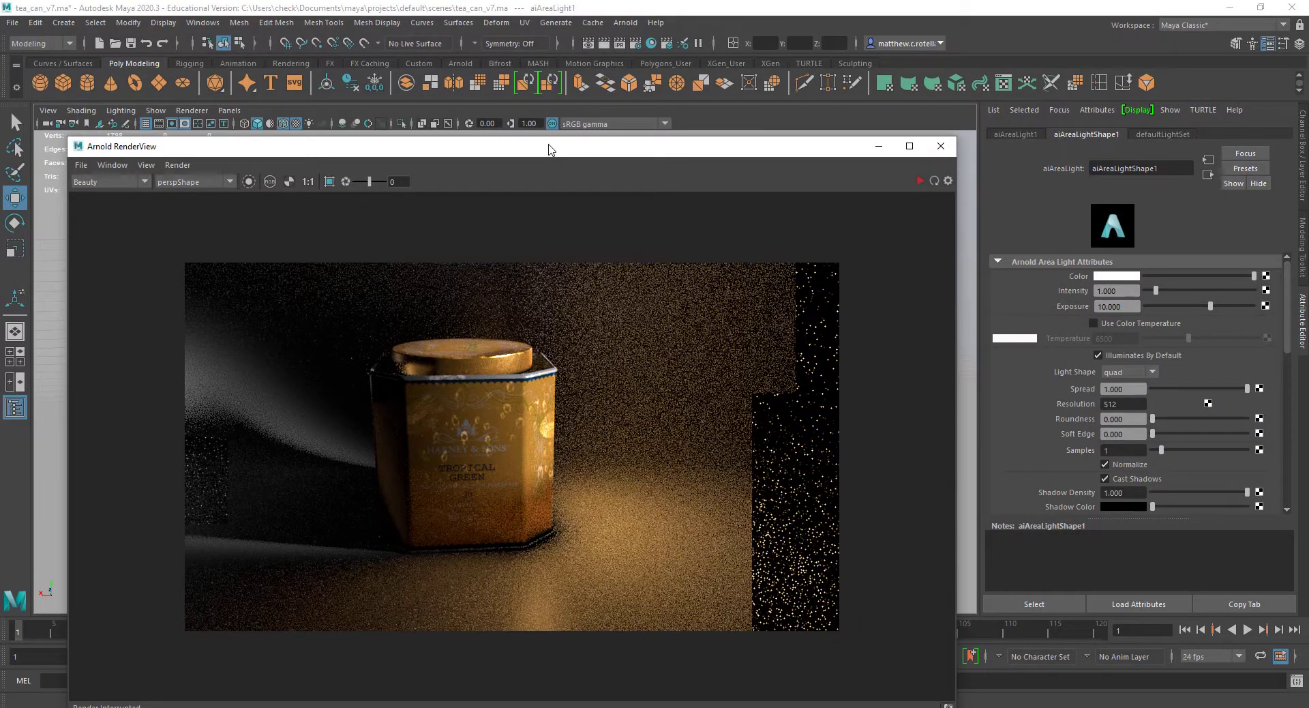
drag(550, 149, 423, 146)
click(549, 144)
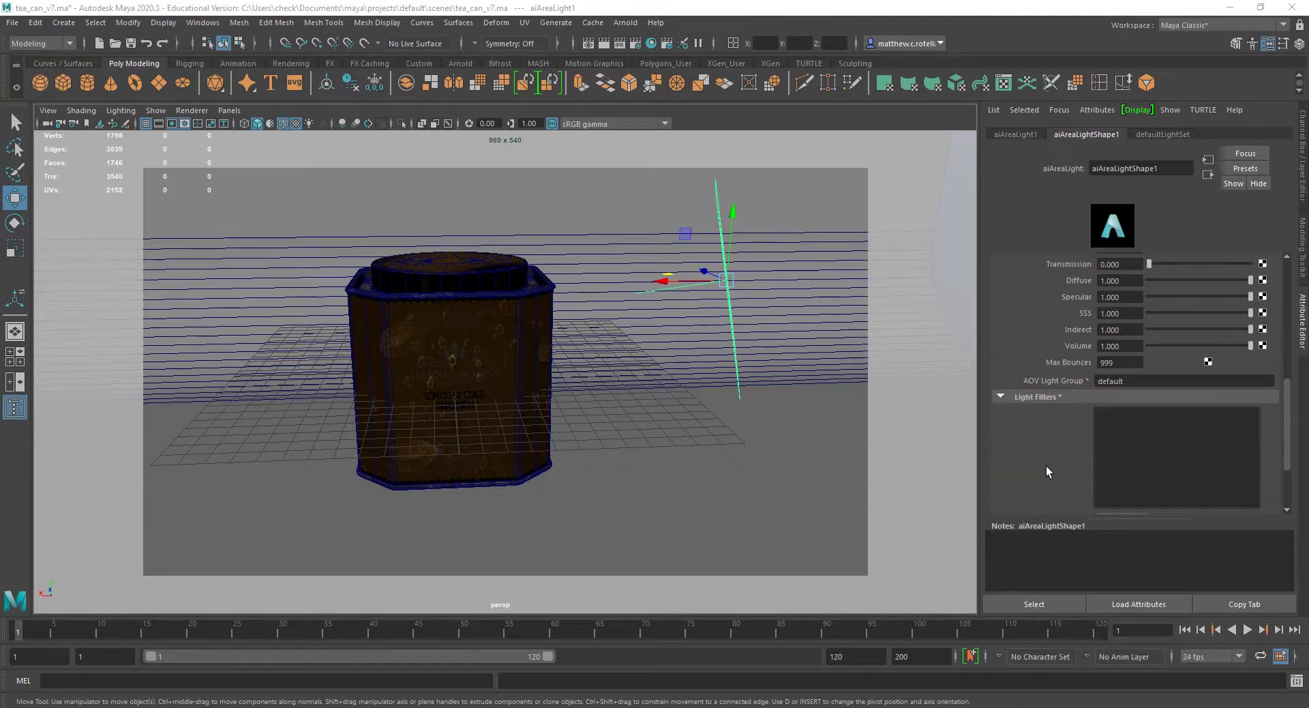
scroll(1043, 455, down, 2)
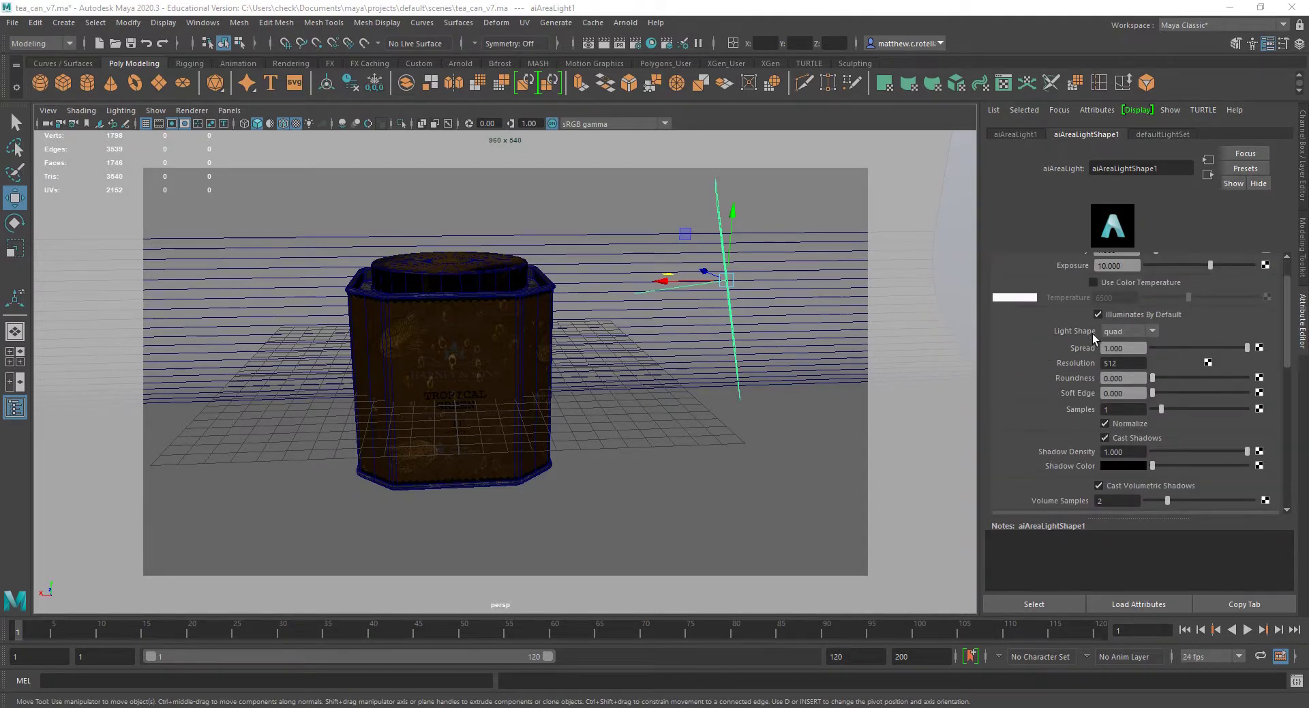
alt+drag(648, 375, 711, 380)
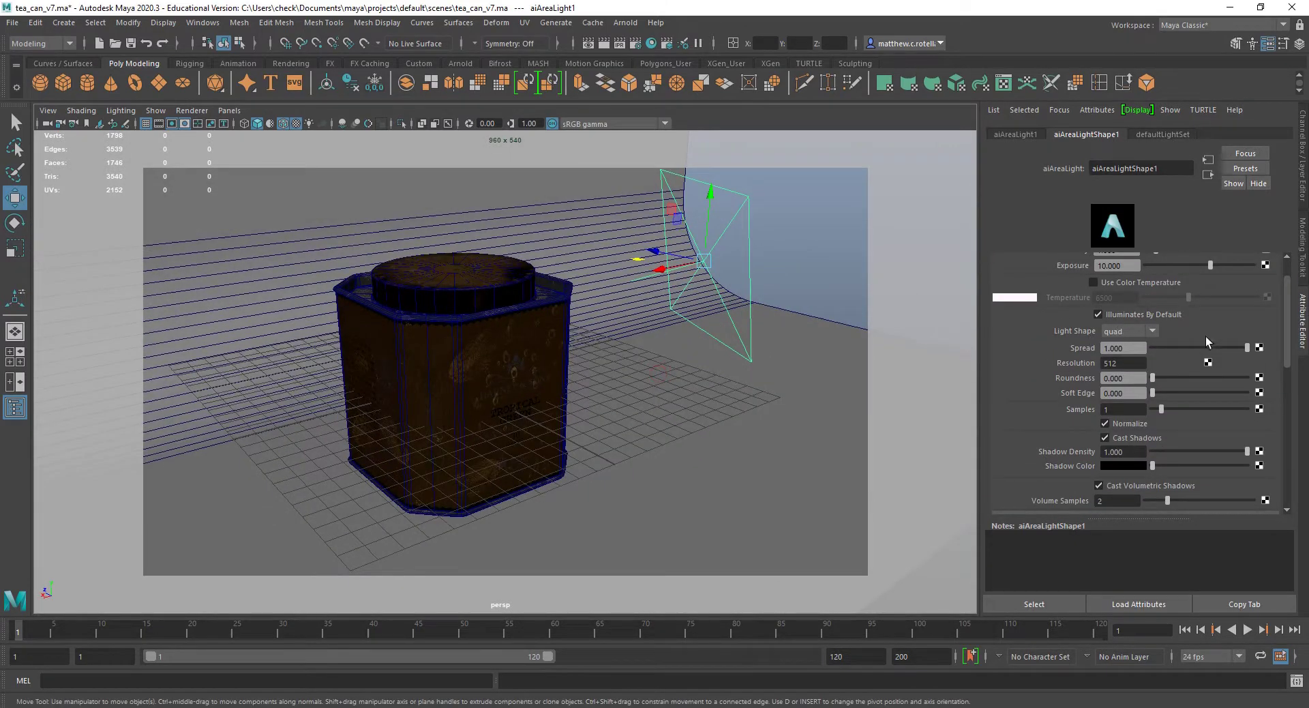
alt+drag(828, 355, 682, 351)
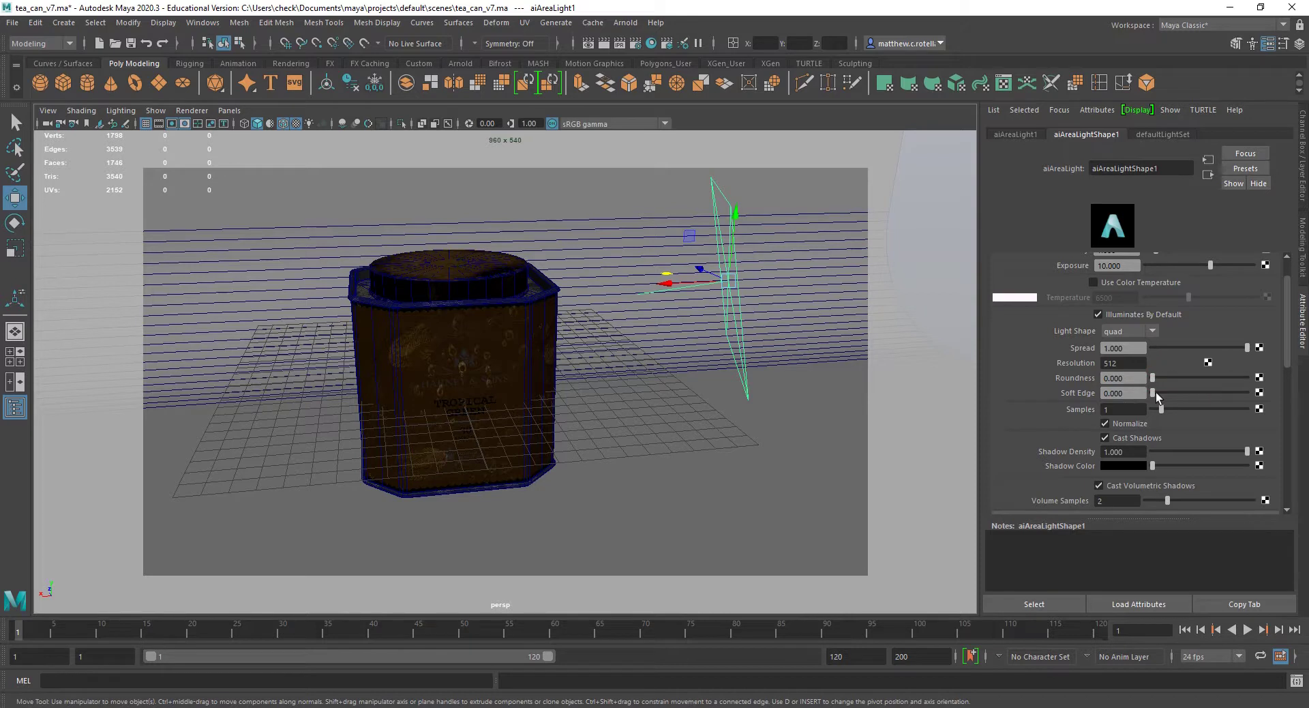
Switch to the Arnold Quad Light documentation in the browser and read the Roundness and Soft Edge sections before returning to Maya.
key(alt+Tab)
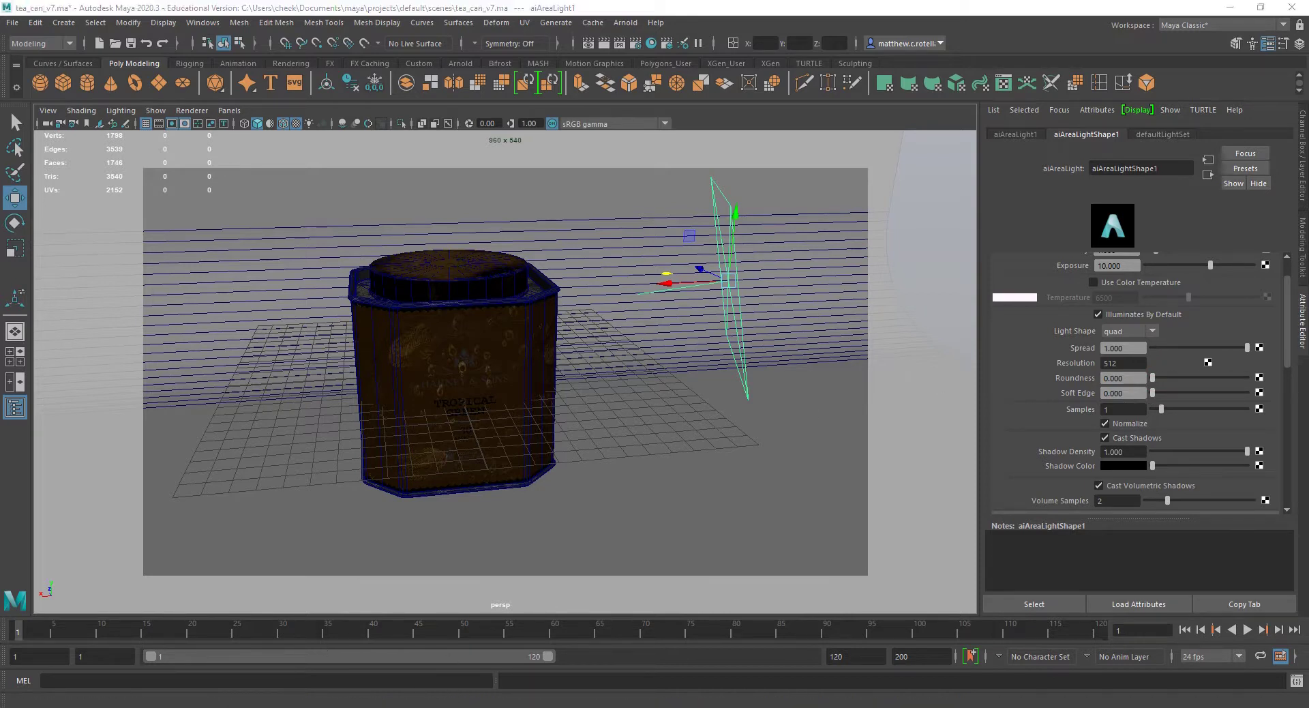
scroll(613, 462, up, 6)
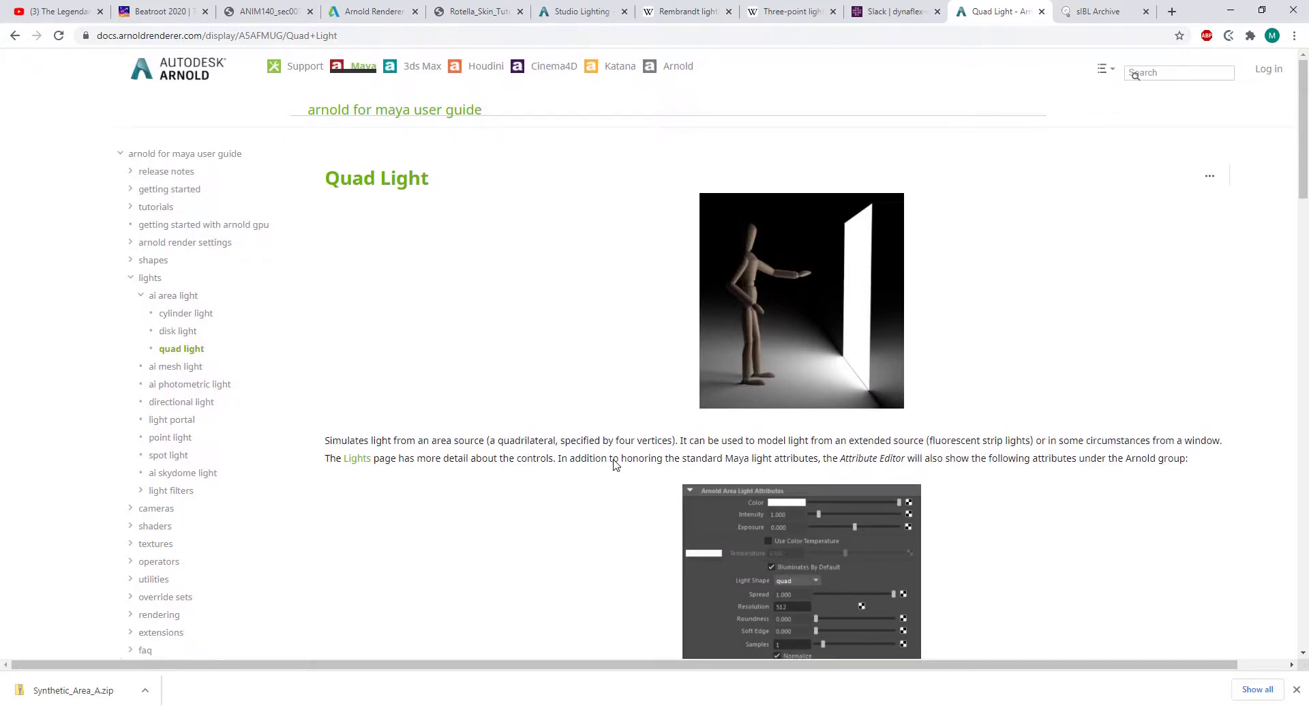
scroll(610, 464, down, 15)
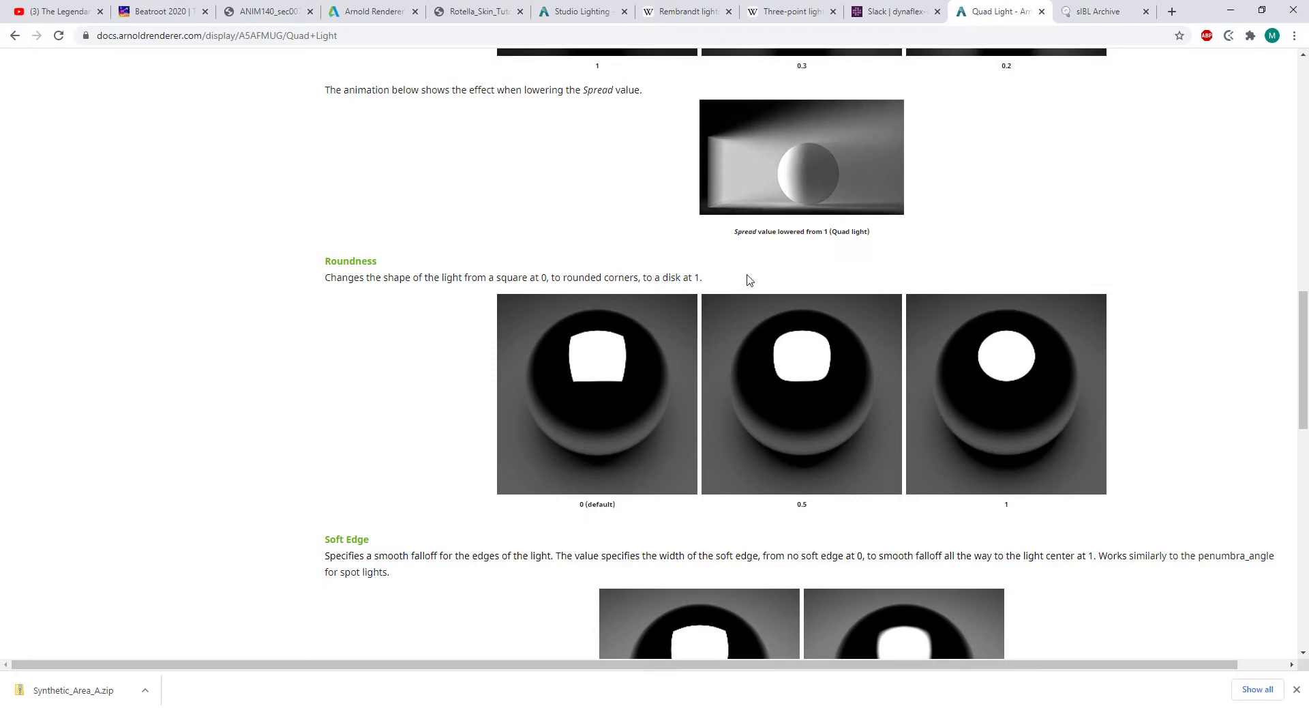
scroll(739, 391, down, 2)
scroll(788, 462, down, 3)
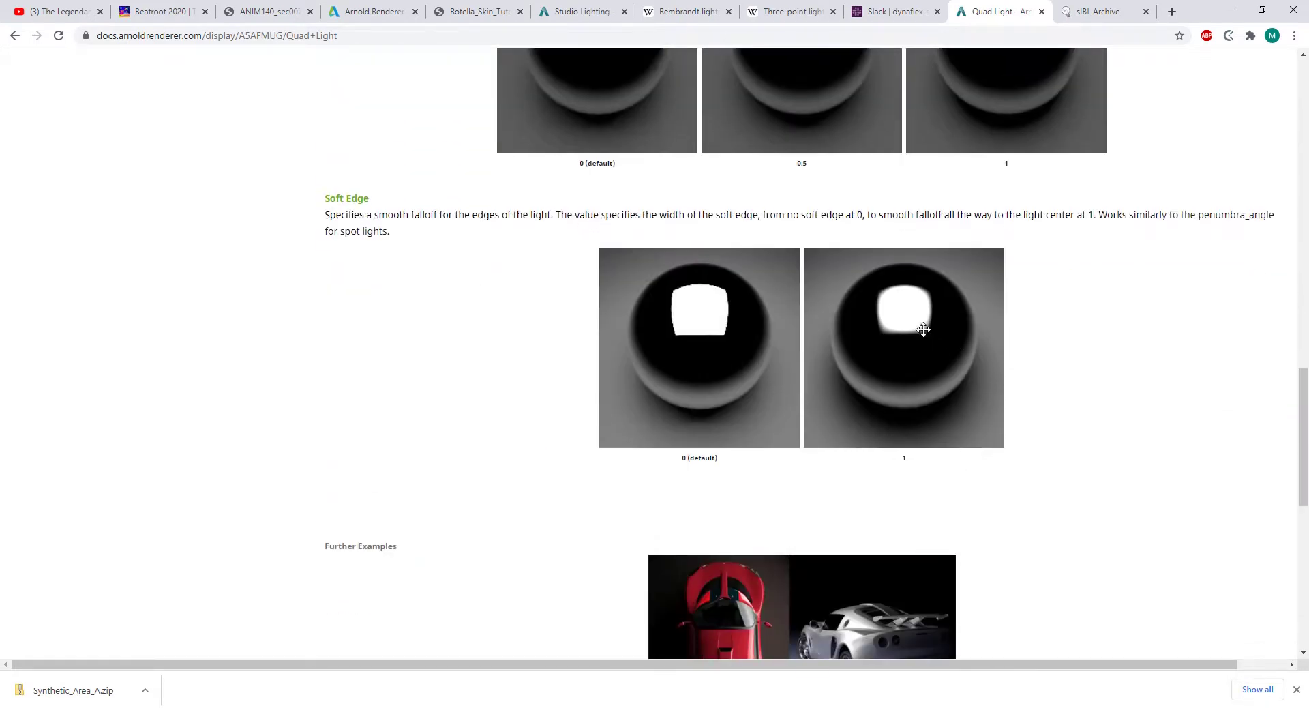
scroll(890, 361, up, 4)
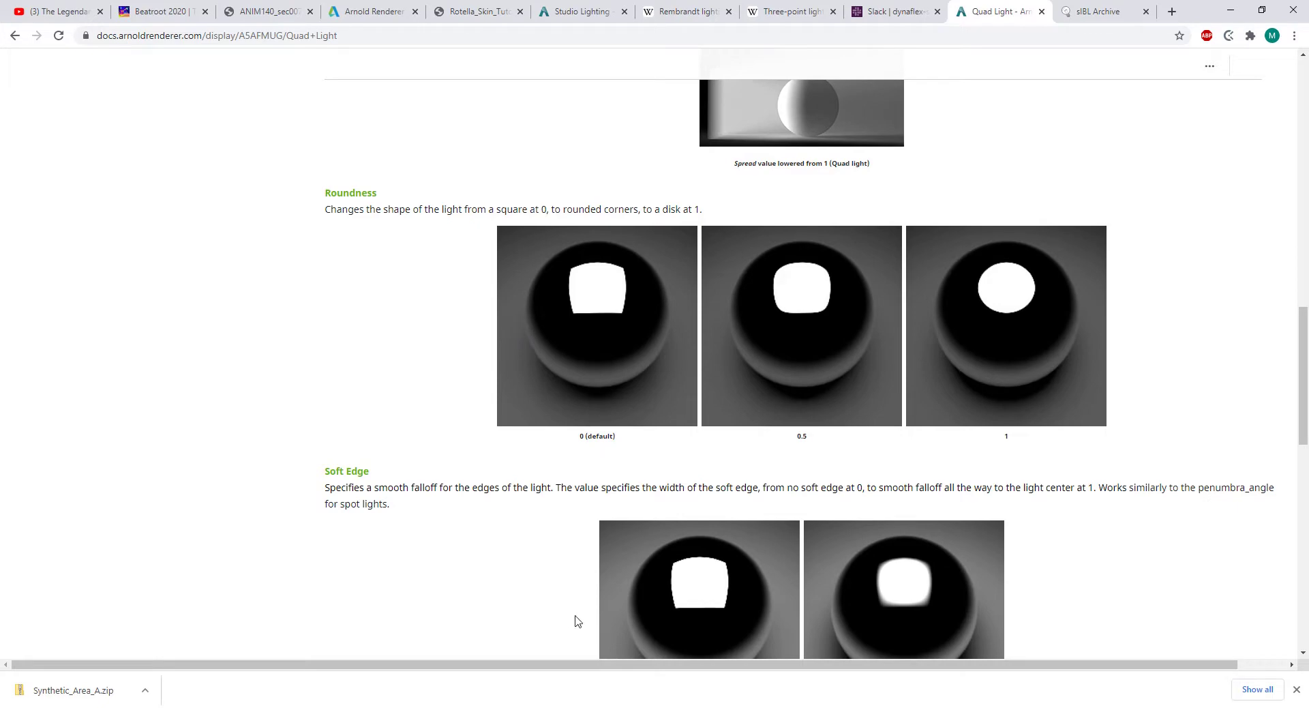
click(614, 677)
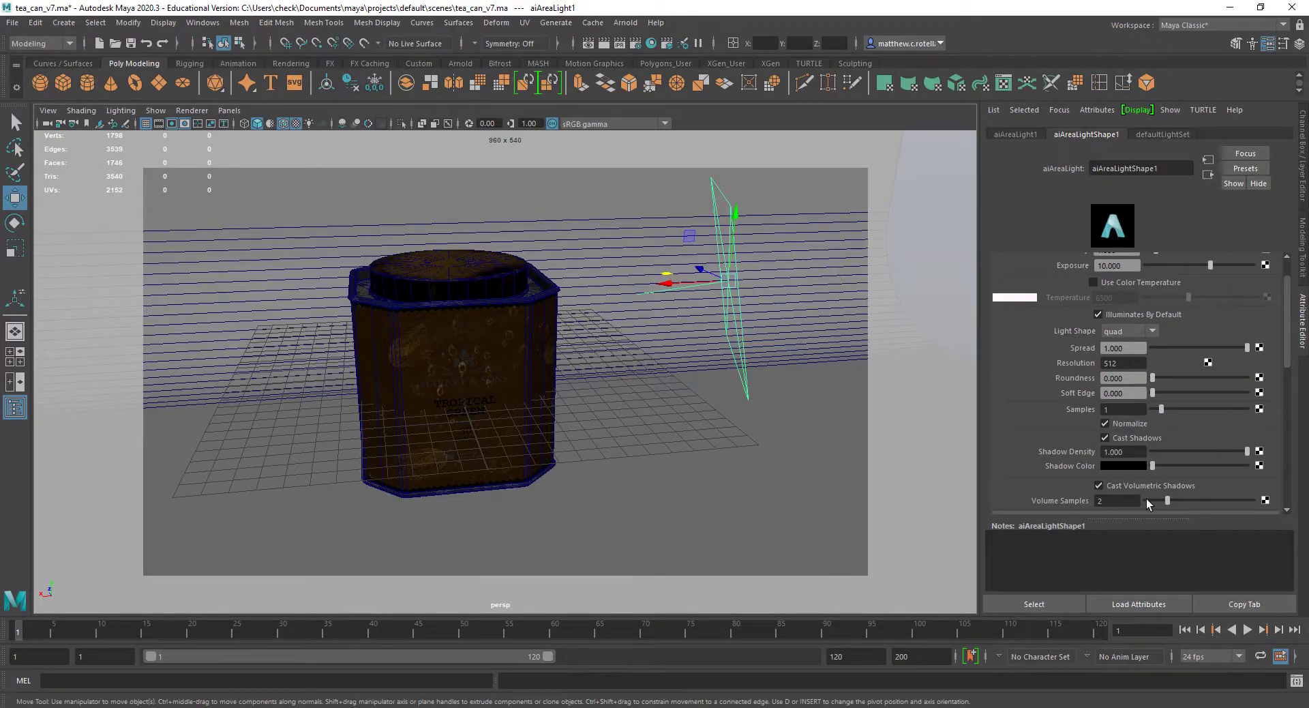
Look through the Lightsmith Collection of image-based lights on the sIBL Archive page in the browser, then return to Maya.
scroll(1058, 463, up, 2)
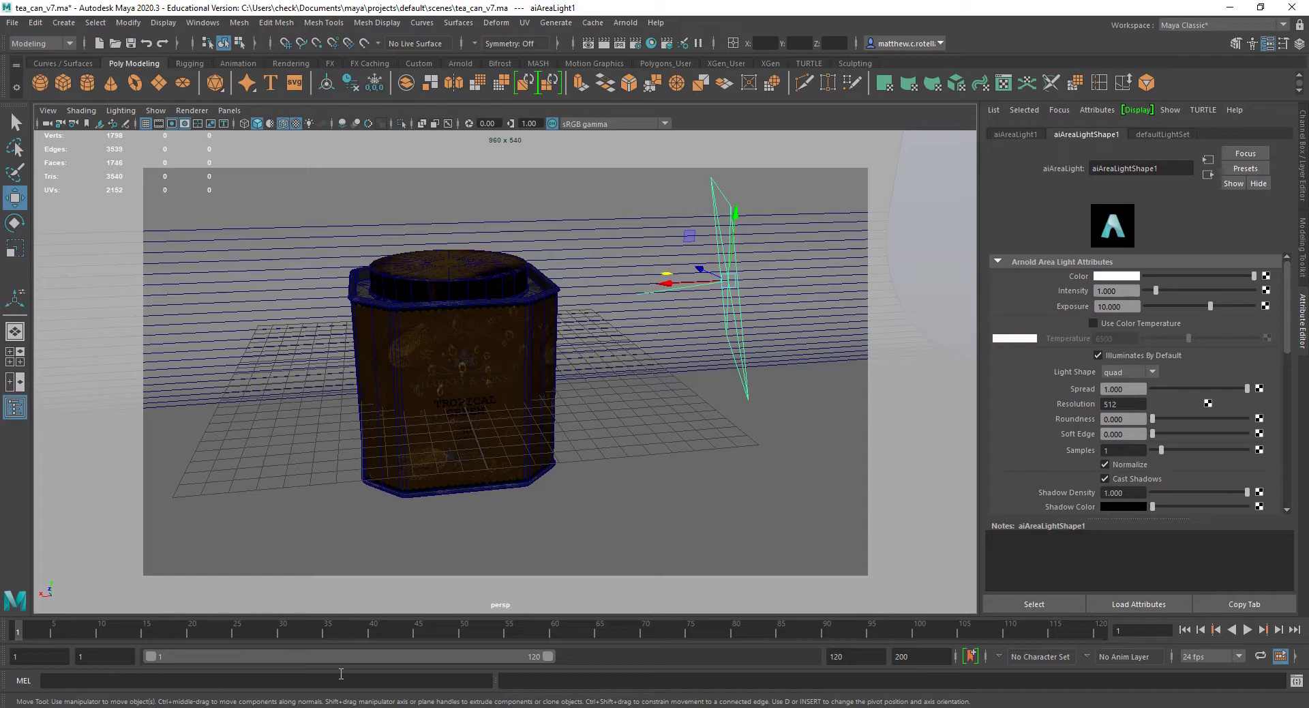
key(alt+Tab)
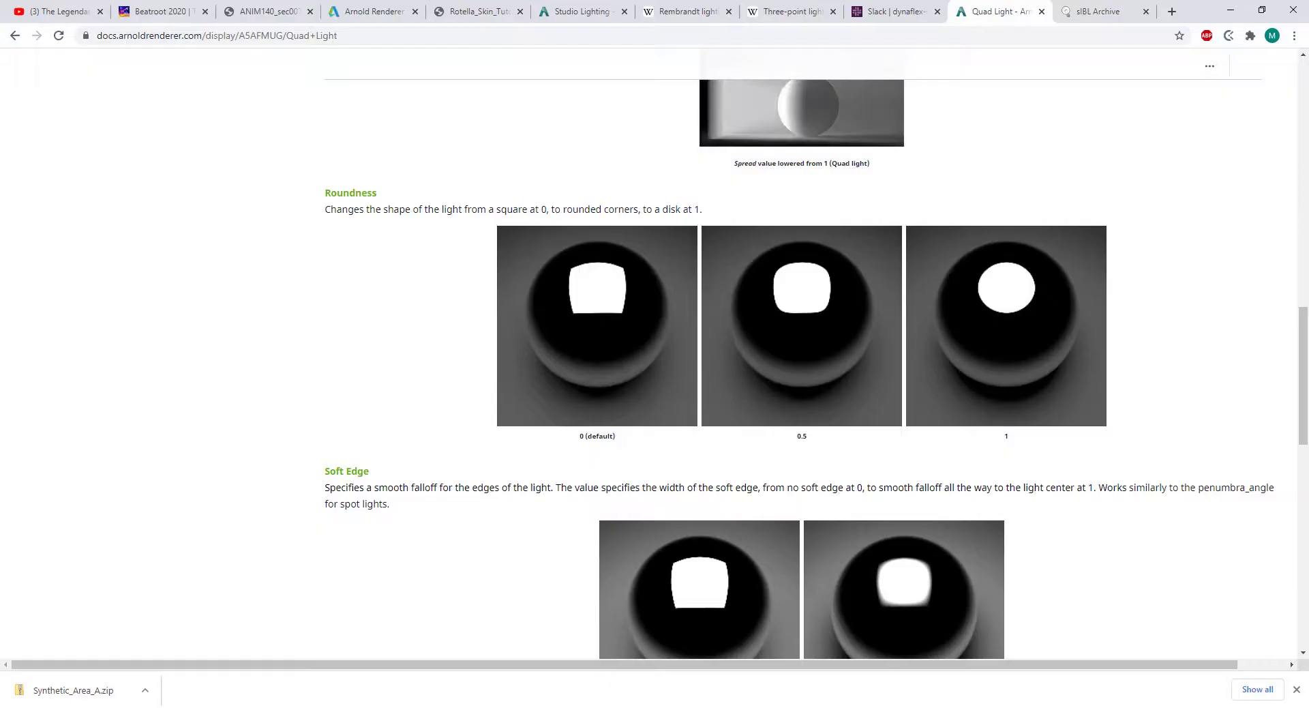
click(1094, 12)
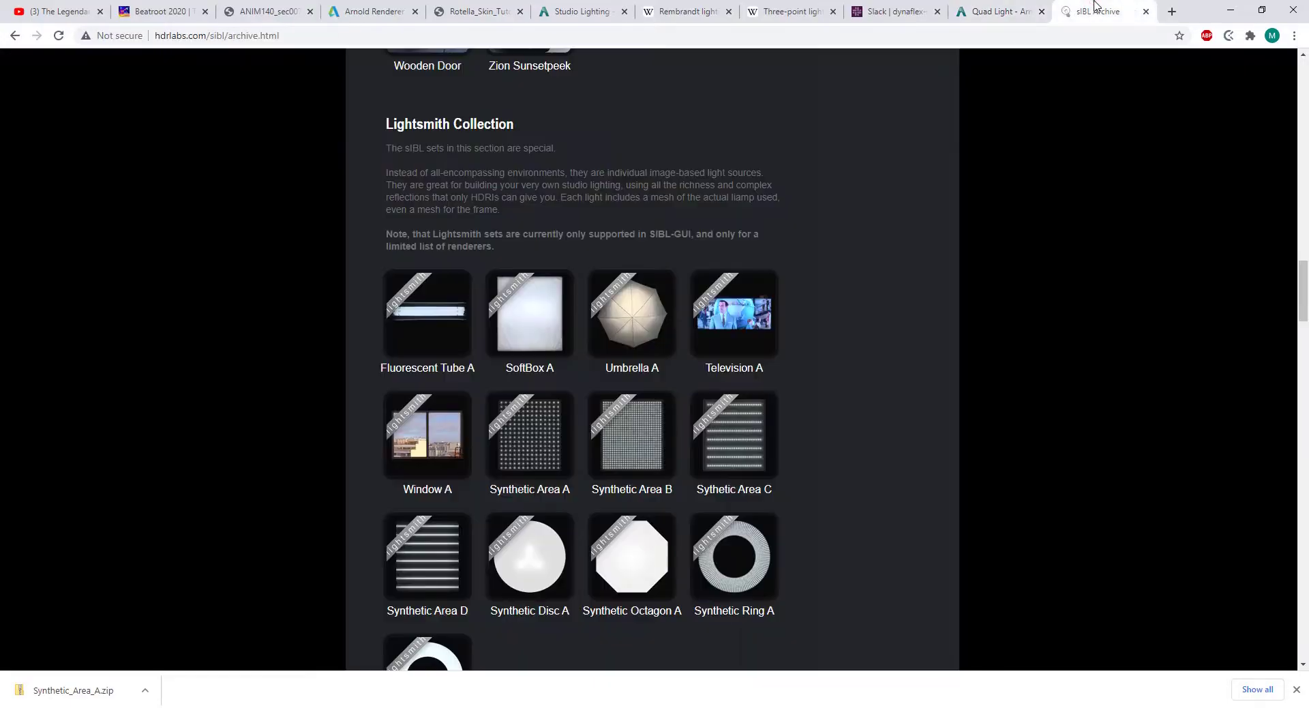
mouse_move(707, 405)
scroll(706, 405, up, 2)
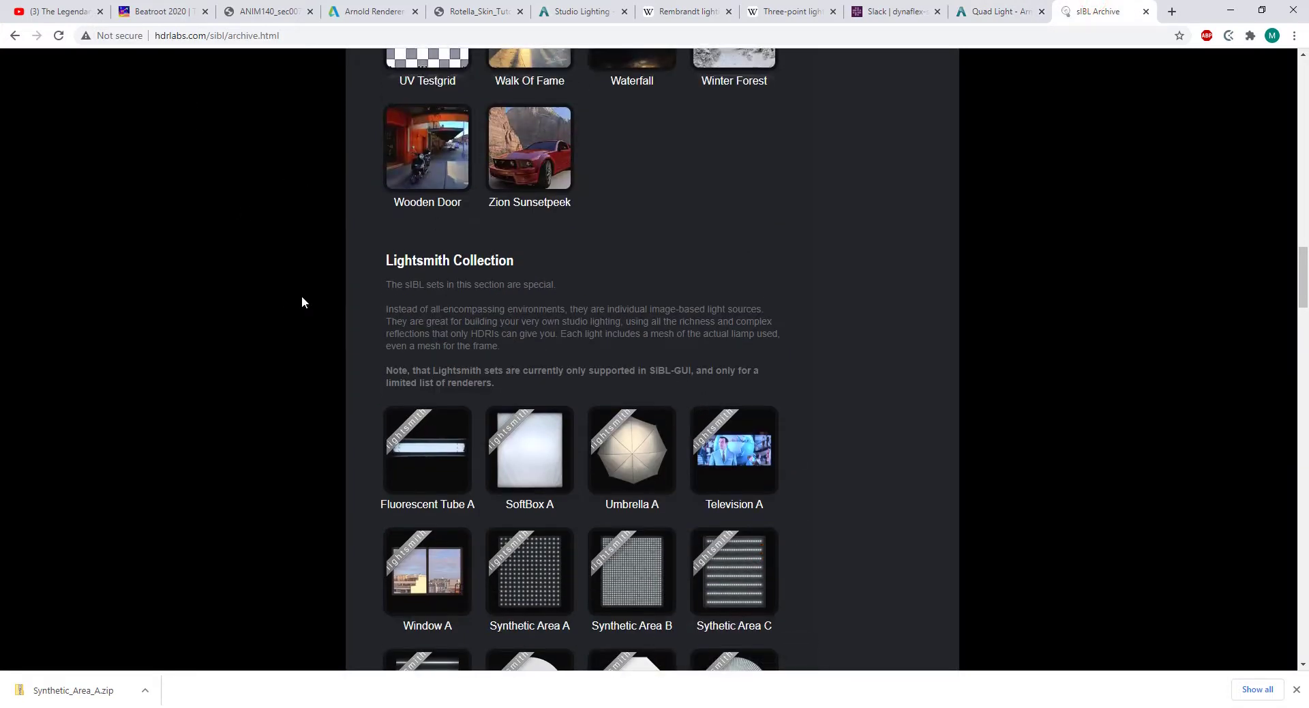
scroll(240, 438, down, 3)
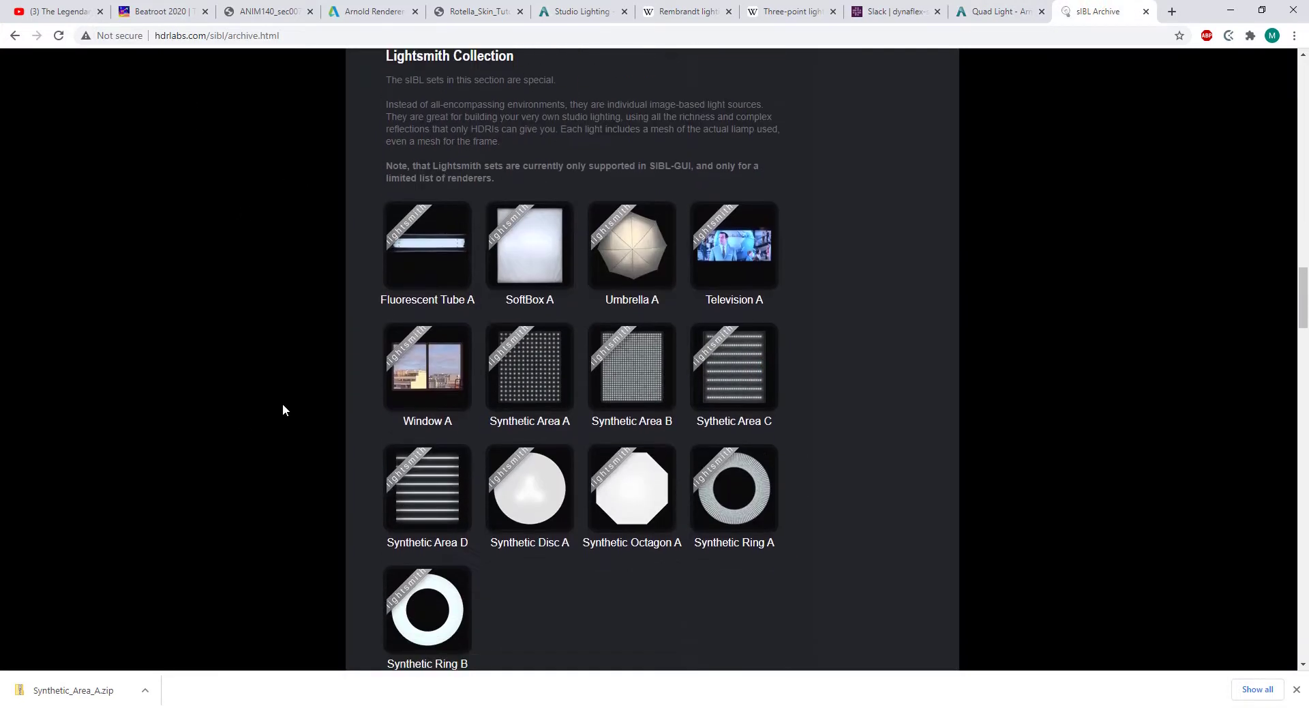
mouse_move(397, 211)
scroll(655, 554, down, 1)
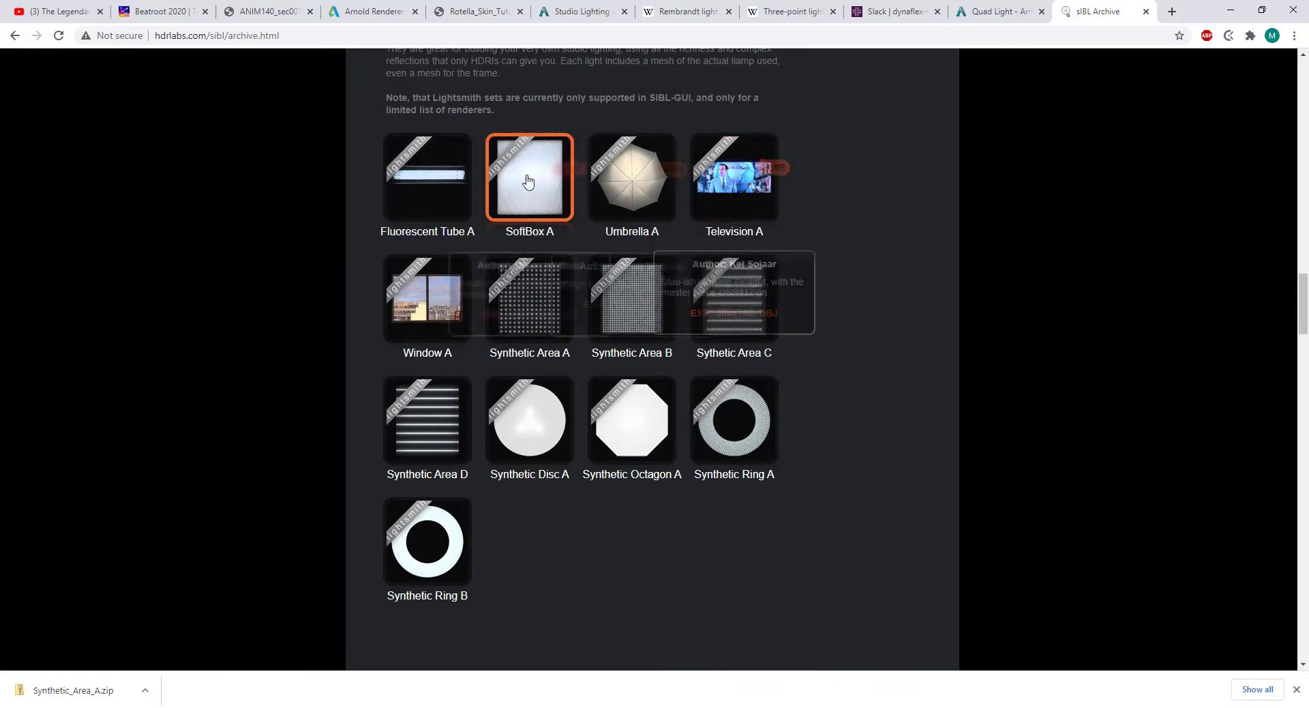
mouse_move(650, 166)
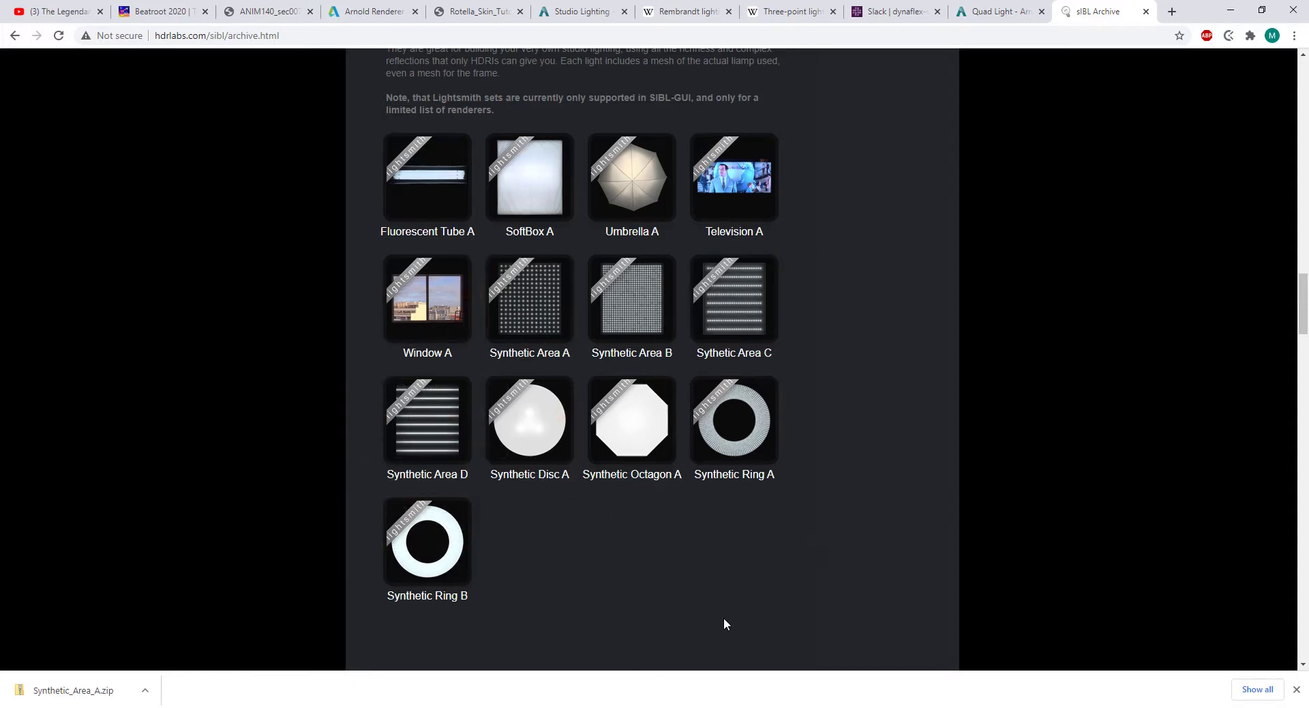
mouse_move(552, 702)
click(632, 658)
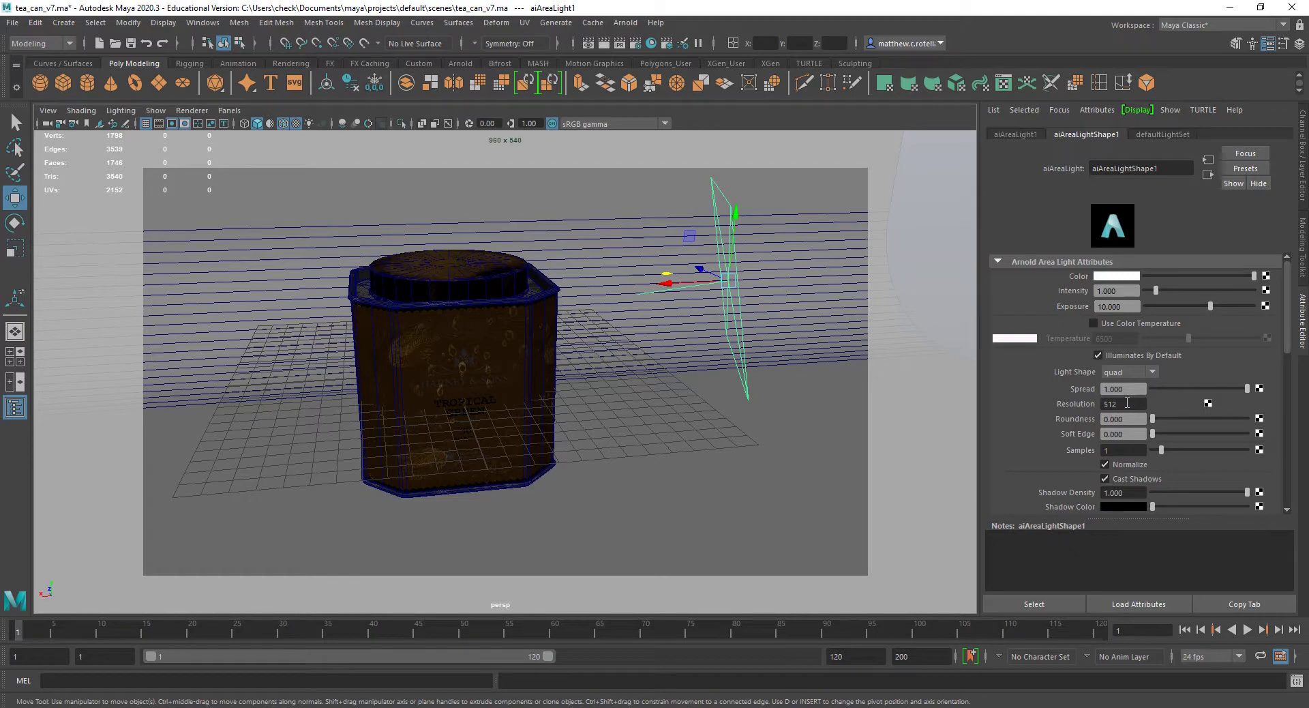
Switch to the sourceimages folder in File Explorer and open Synthetic_Area_A.exr in Photoshop again.
mouse_move(386, 701)
click(328, 682)
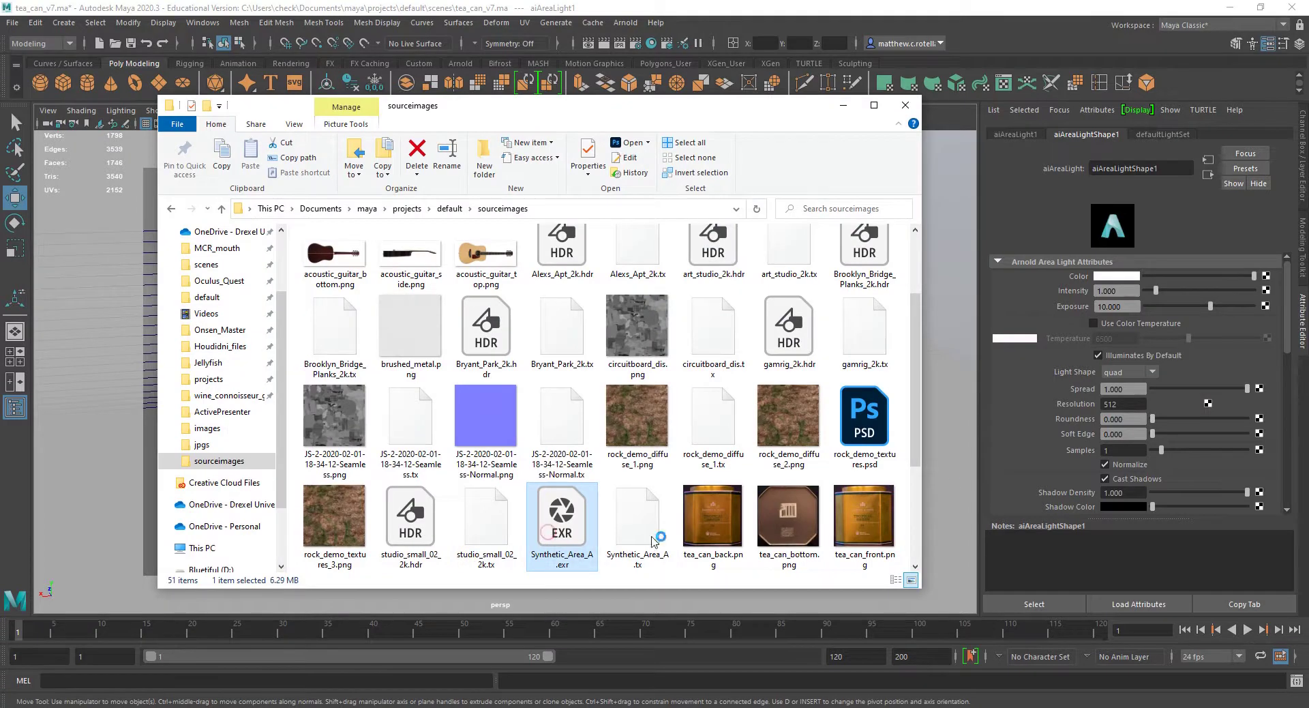
double_click(549, 537)
Set the area light's resolution to 1000.
click(1130, 404)
drag(1130, 404, 1013, 406)
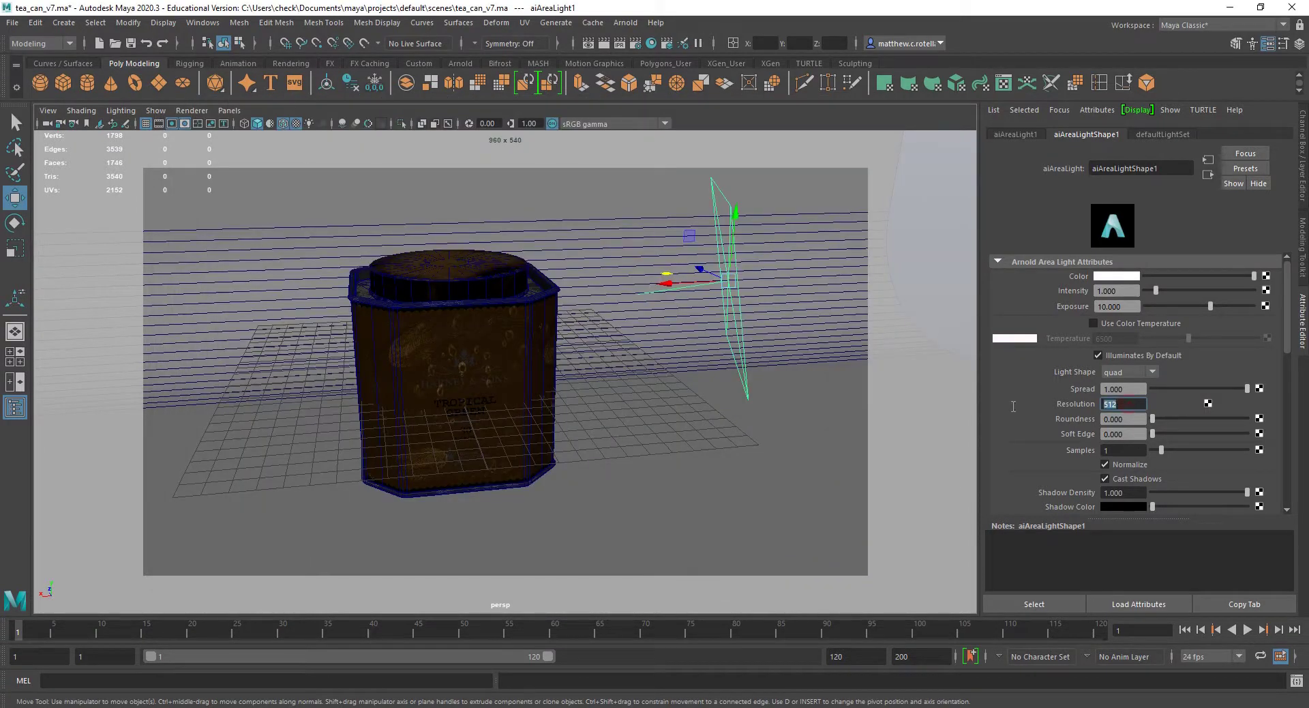
text(1000)
key(Return)
Map a File texture to the area light's color and open the browser for its image.
click(1266, 277)
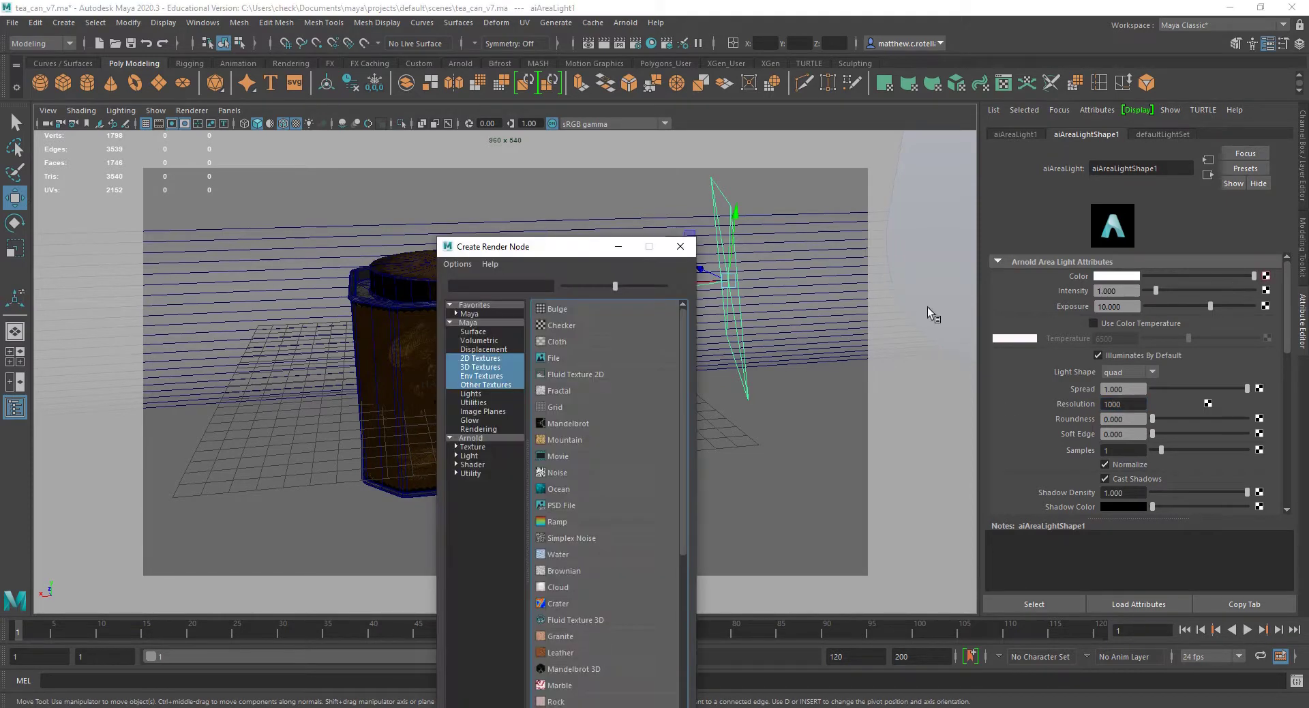
click(565, 353)
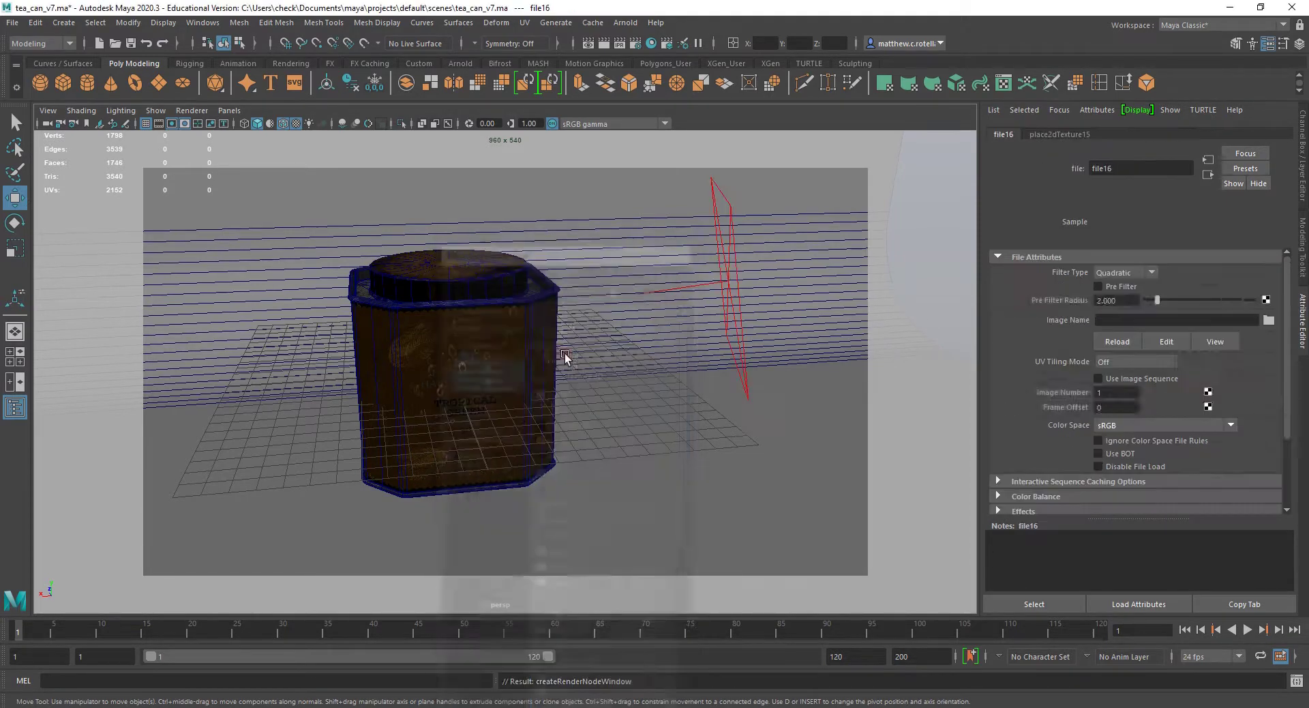
click(1265, 320)
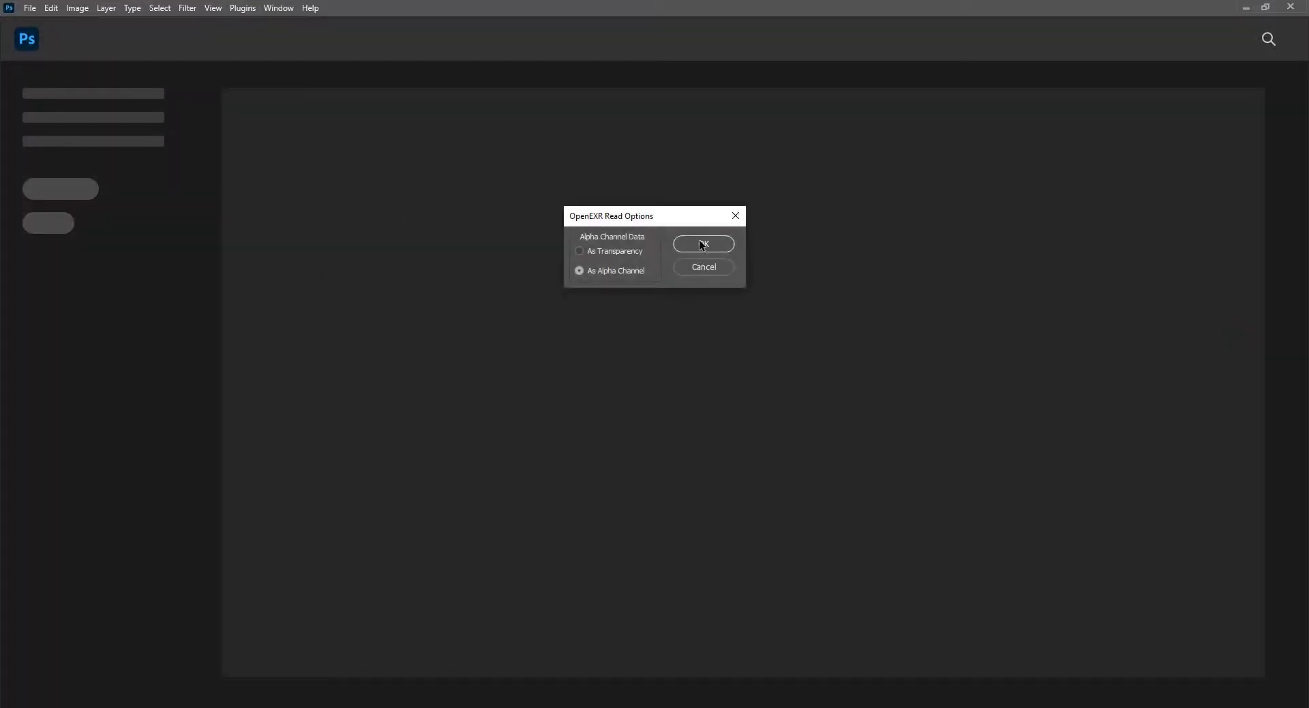
Finish opening Synthetic_Area_A.exr in Photoshop with its alpha data read as an alpha channel, then return to Maya.
click(700, 243)
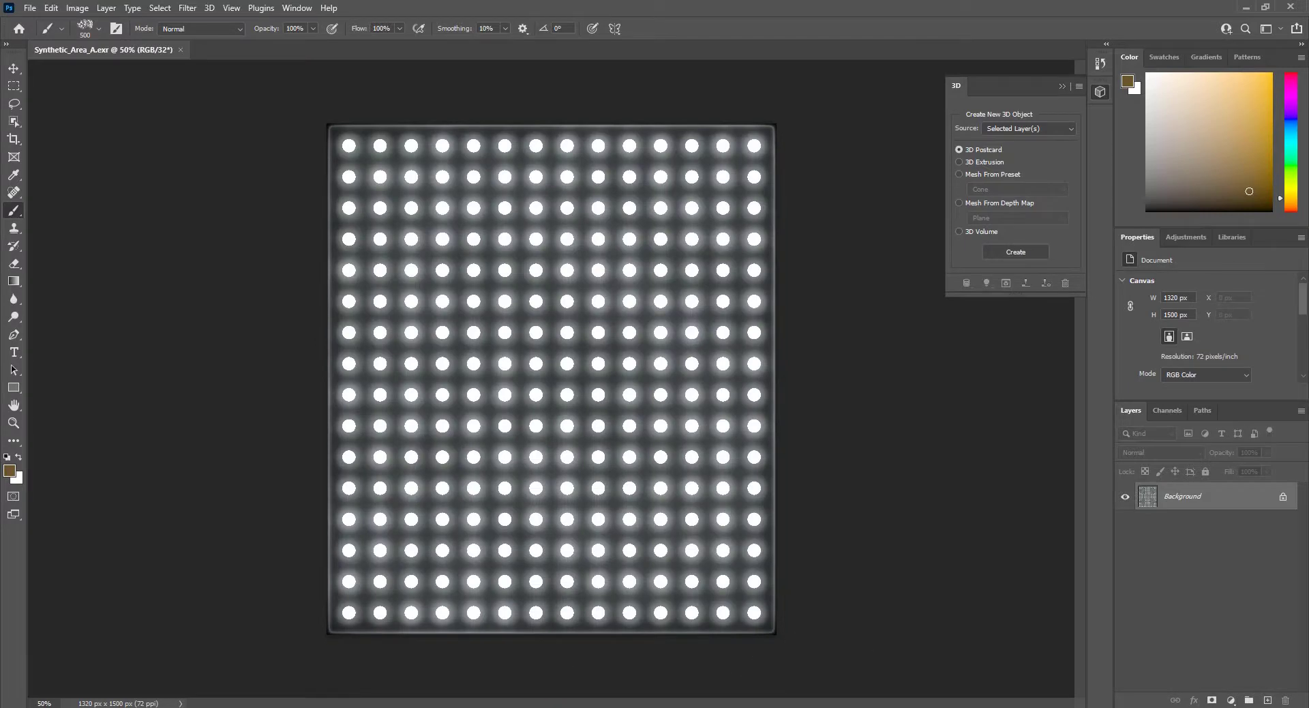
click(608, 668)
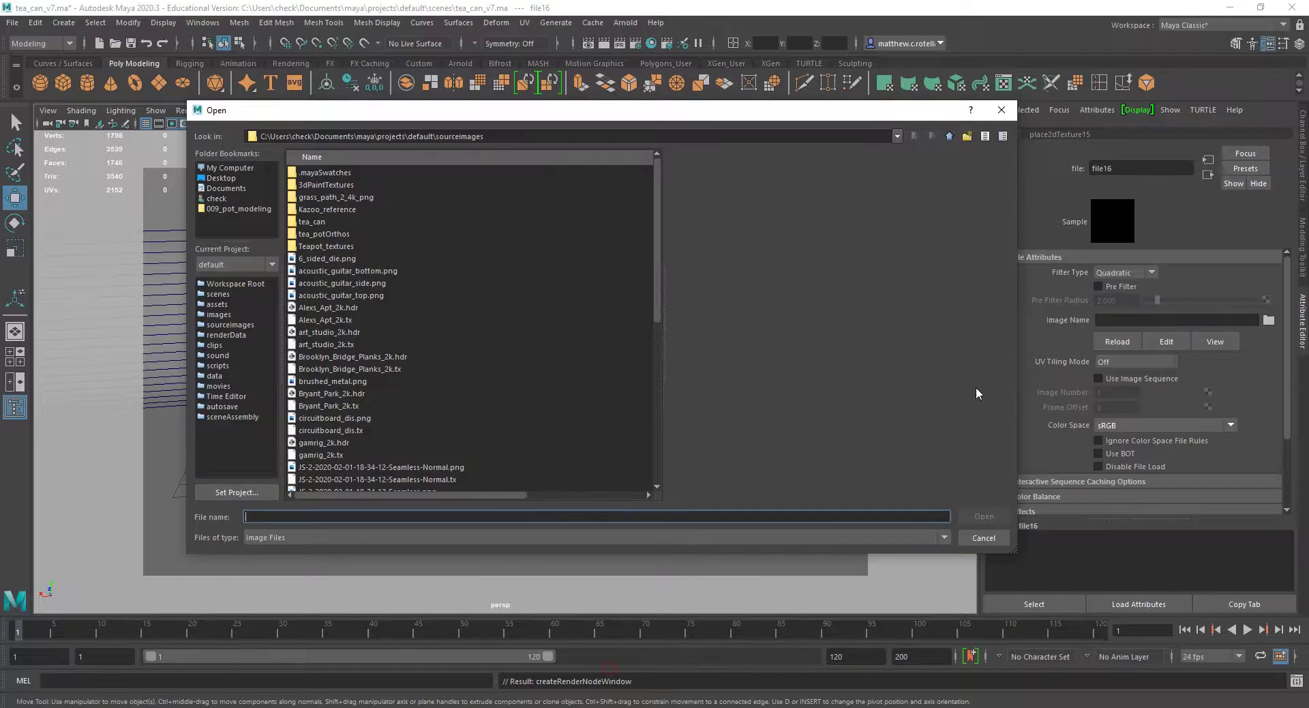
Load Synthetic_Area_A.exr from the sourceimages folder as the image of the light's color texture.
scroll(340, 323, down, 9)
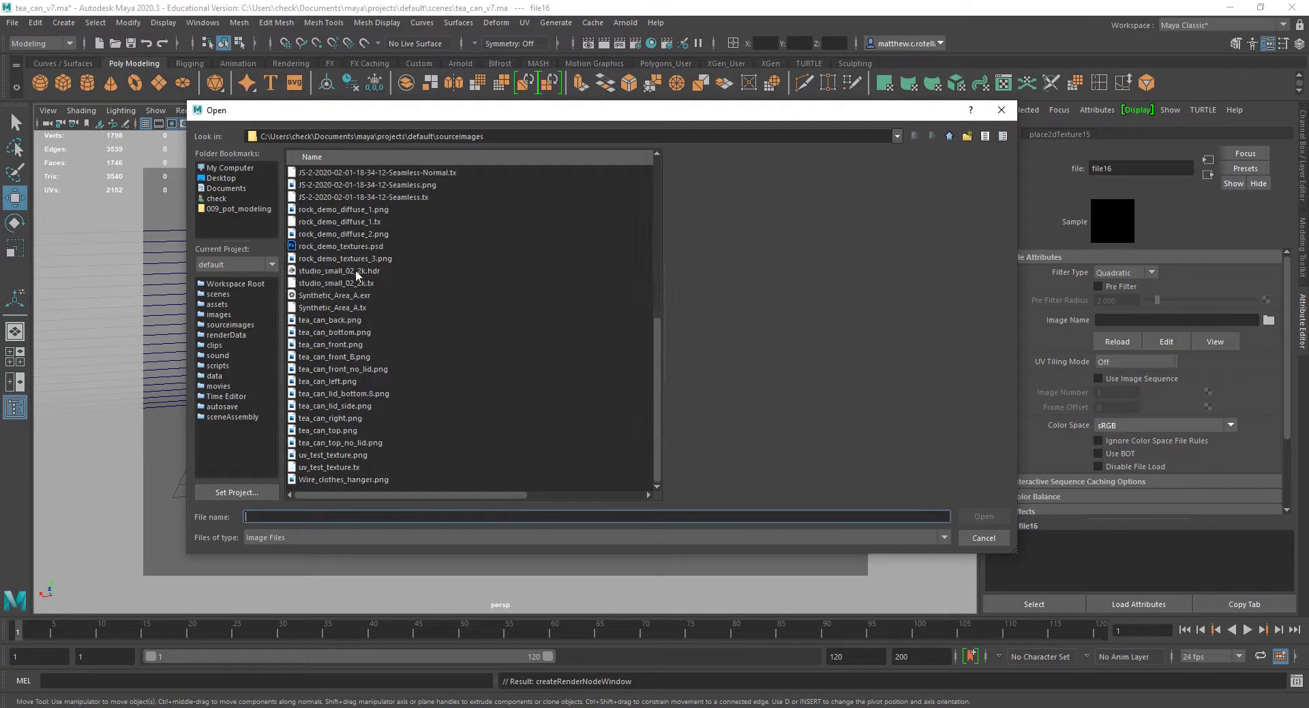
click(352, 296)
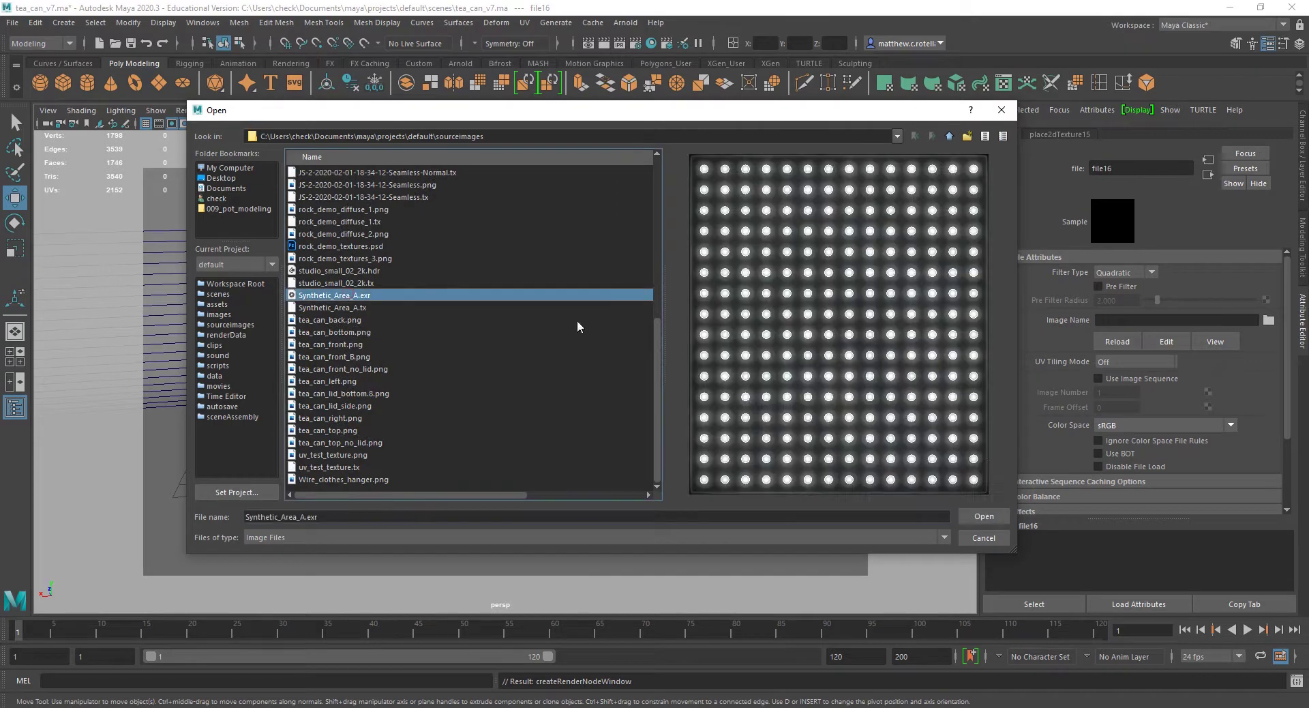
click(981, 516)
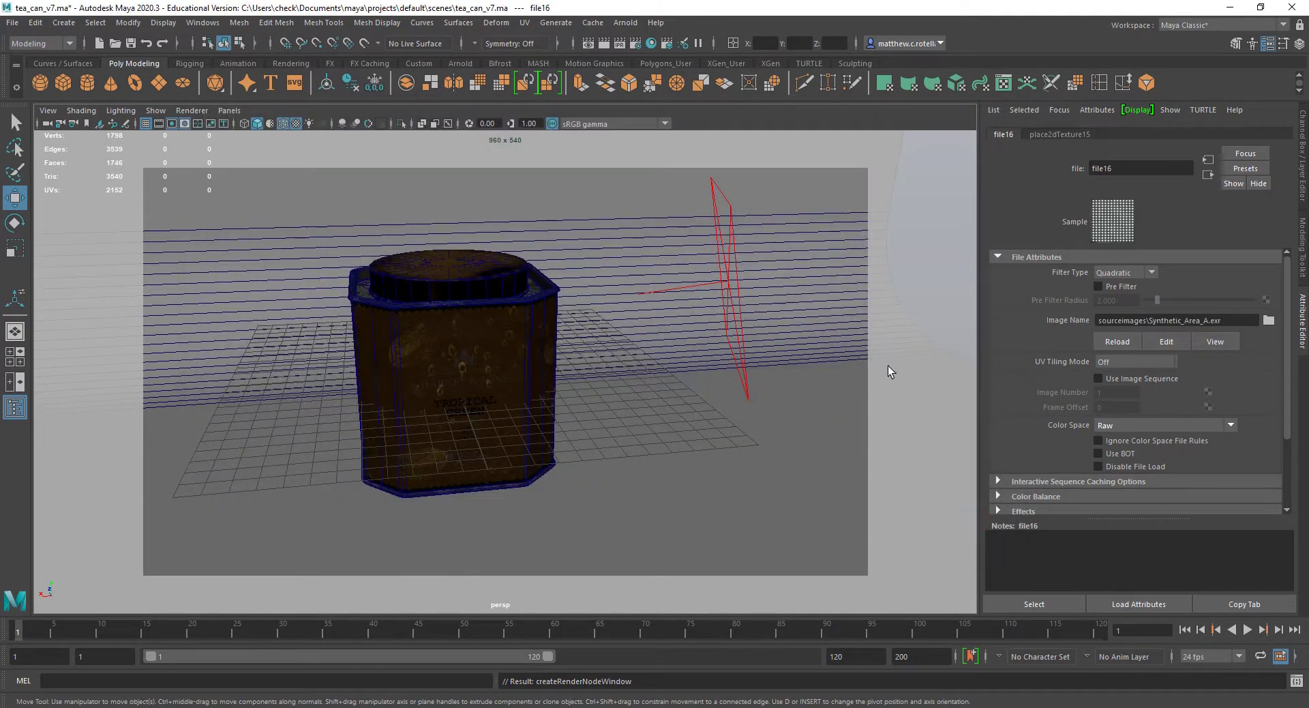
Select the area light and set its resolution to 1320.
click(731, 273)
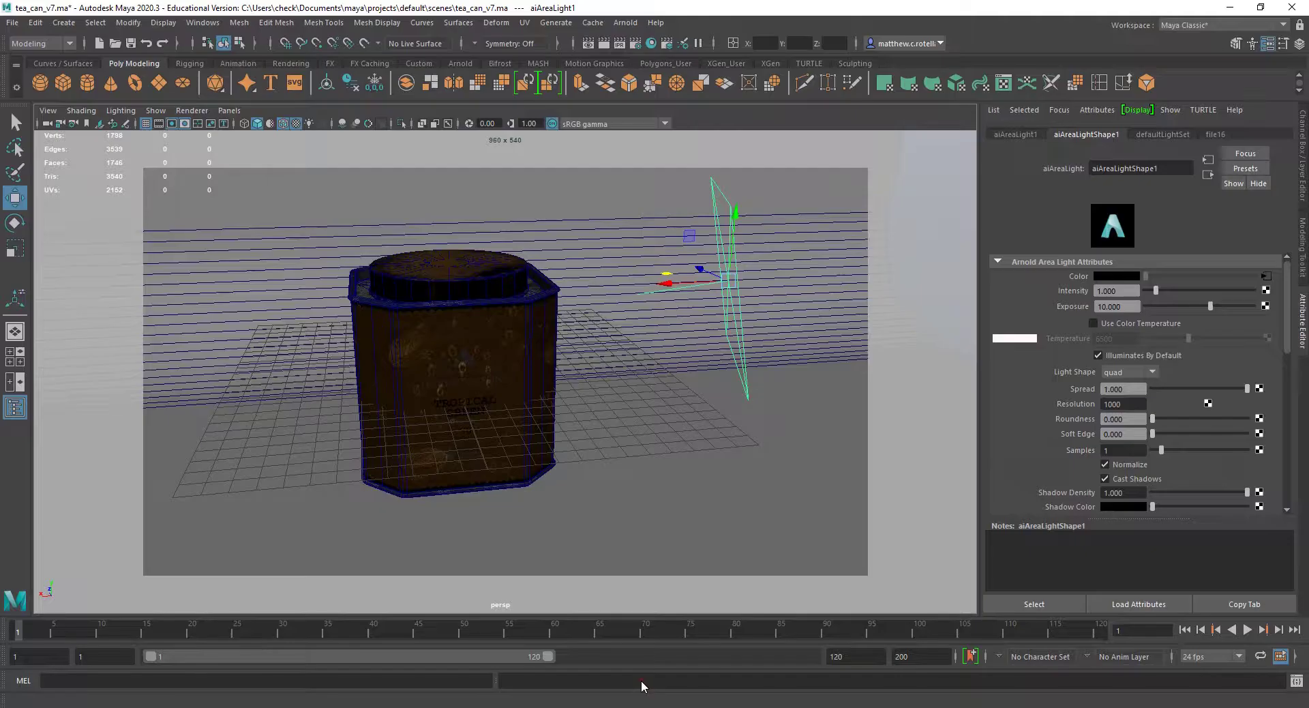
click(1124, 404)
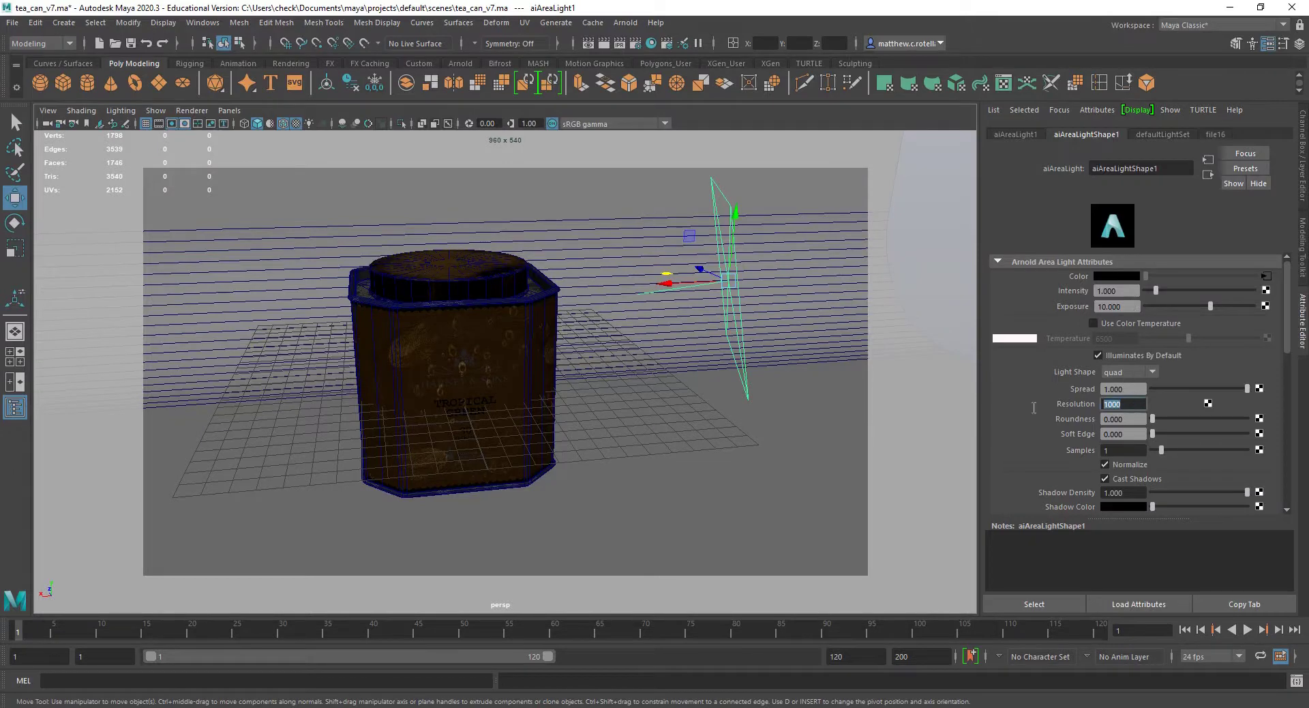
text(1320)
key(Return)
Bring up the Arnold RenderView and render the tea can again with the textured area light.
drag(205, 136, 698, 99)
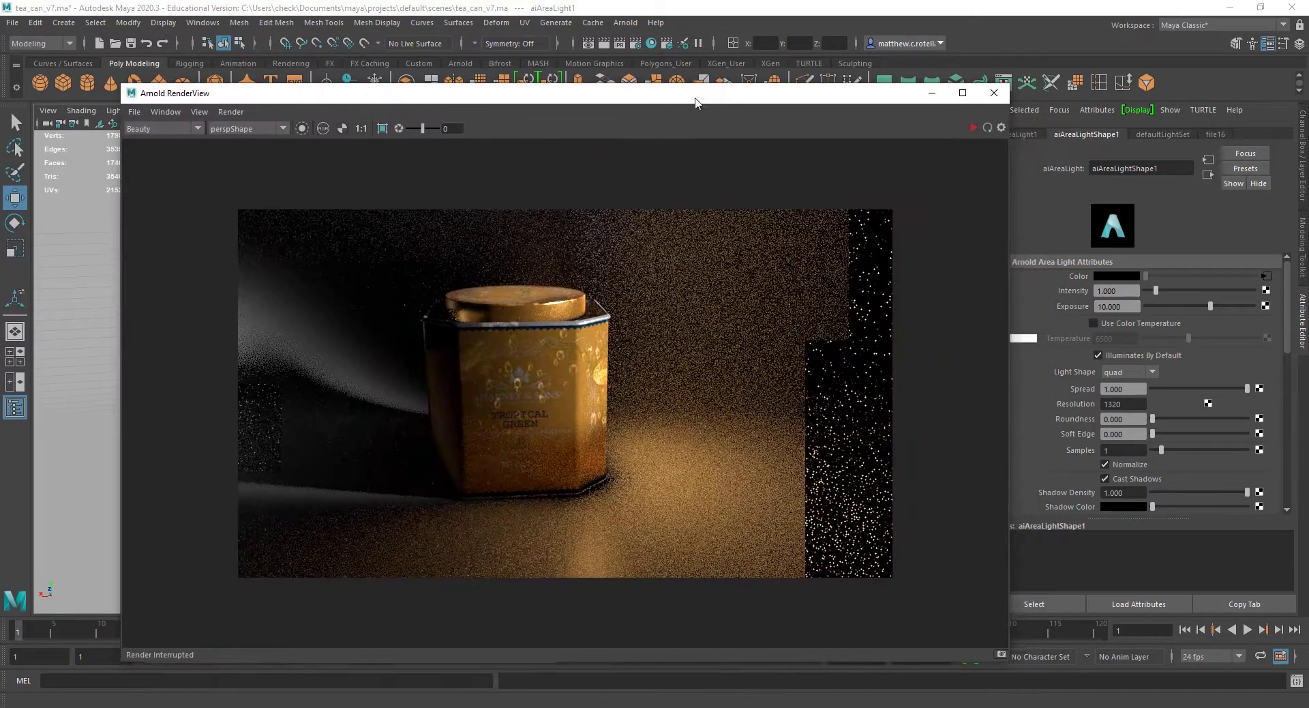
click(246, 120)
click(256, 147)
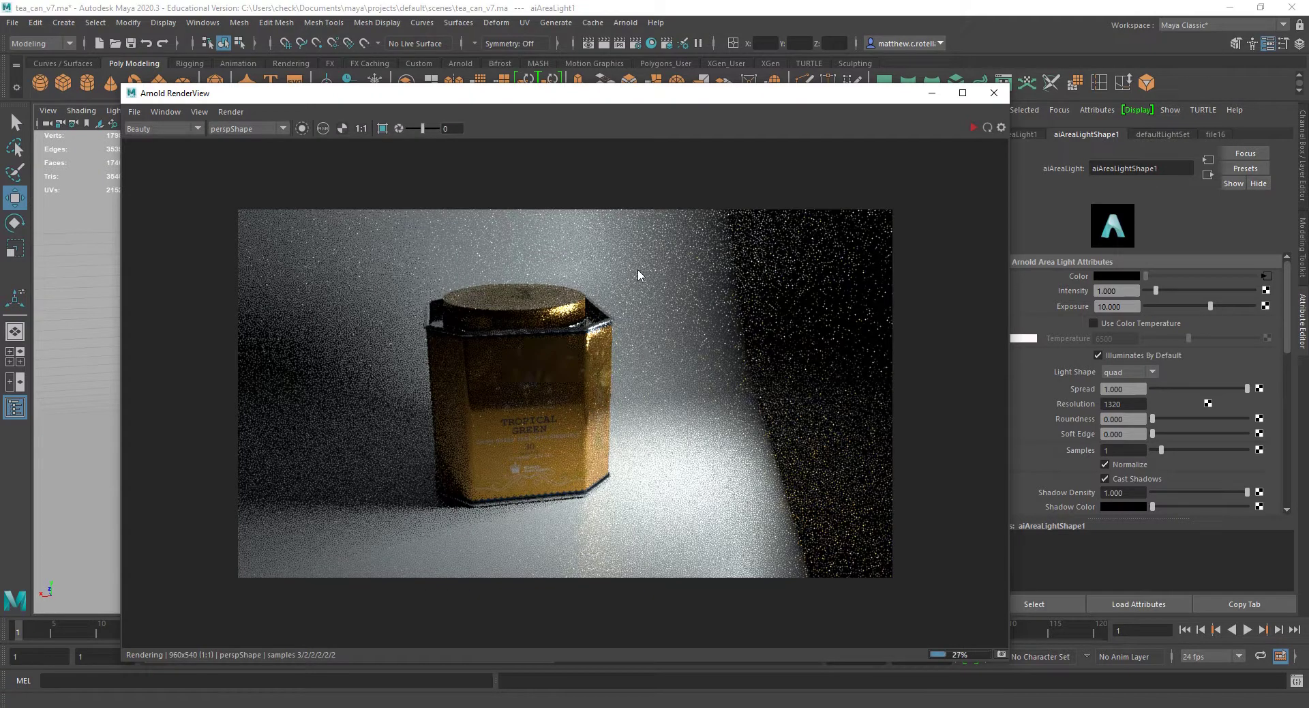
drag(583, 101, 532, 120)
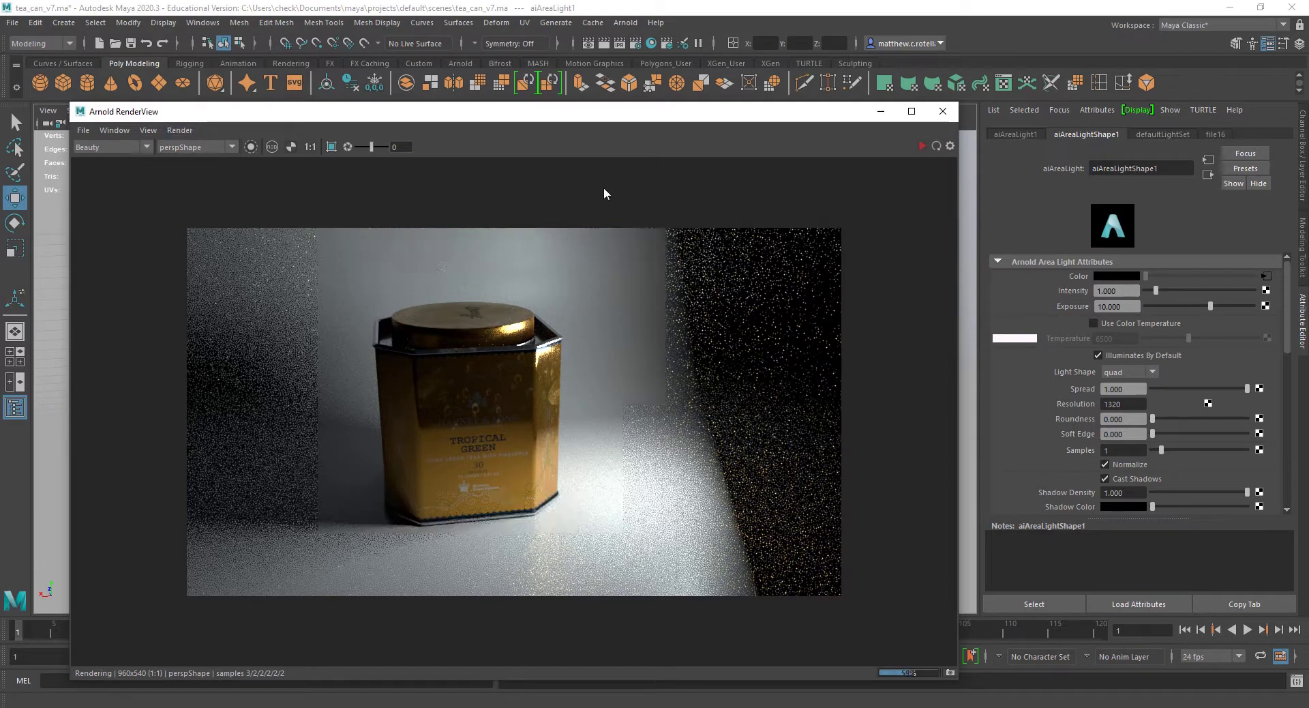
Tilt the area light beside the tea can with the Rotate tool, then return to a low front view.
drag(583, 112, 441, 452)
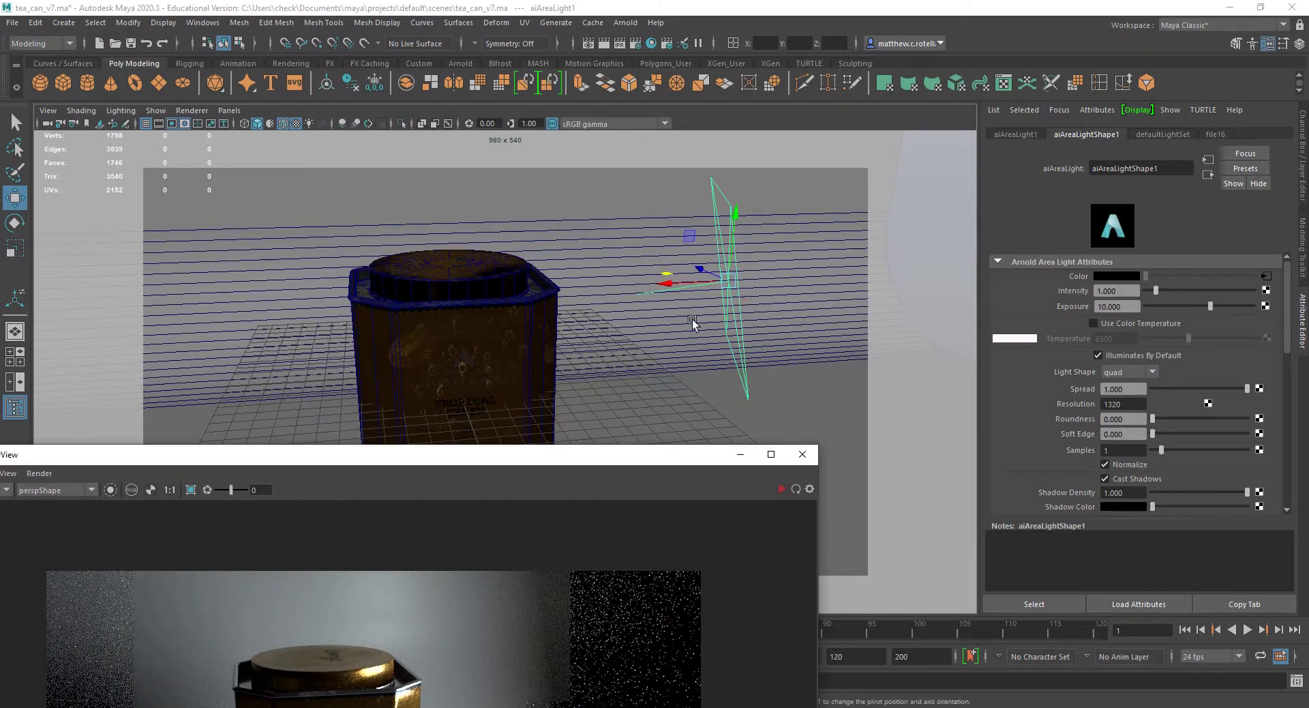
key([)
key([)
key([)
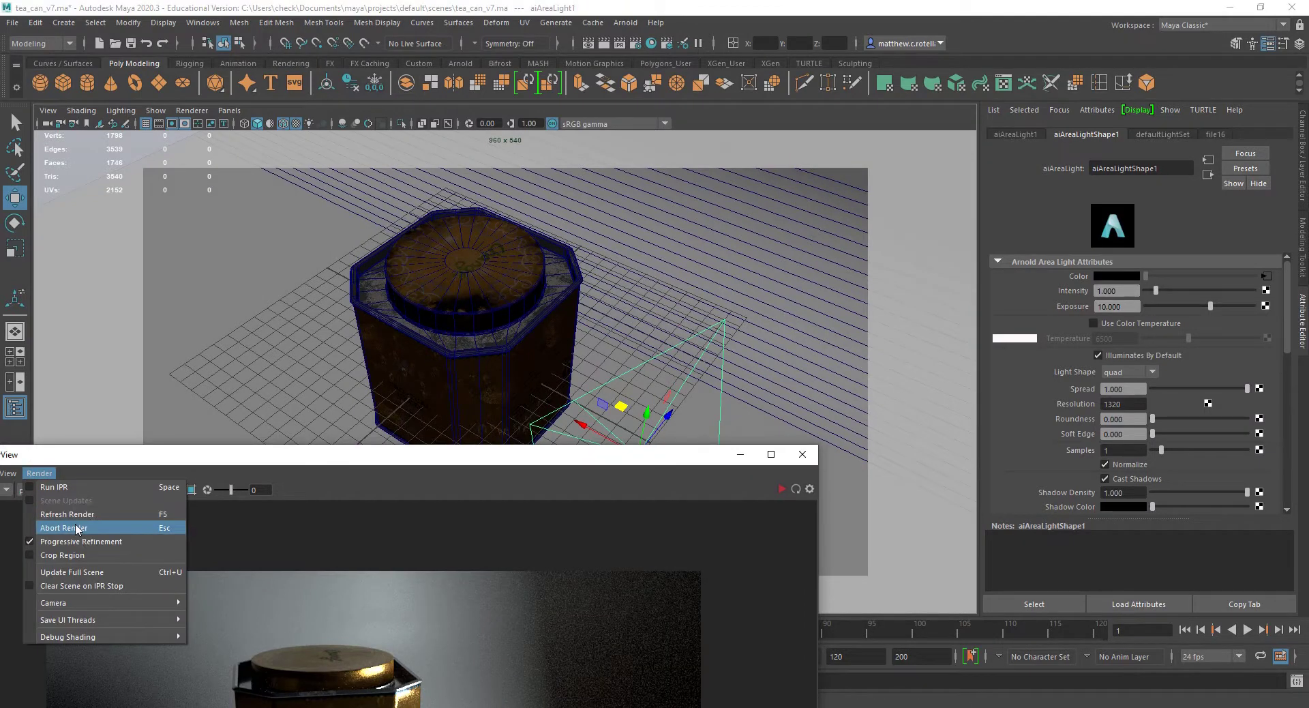
click(75, 523)
key([)
drag(644, 336, 534, 362)
key(e)
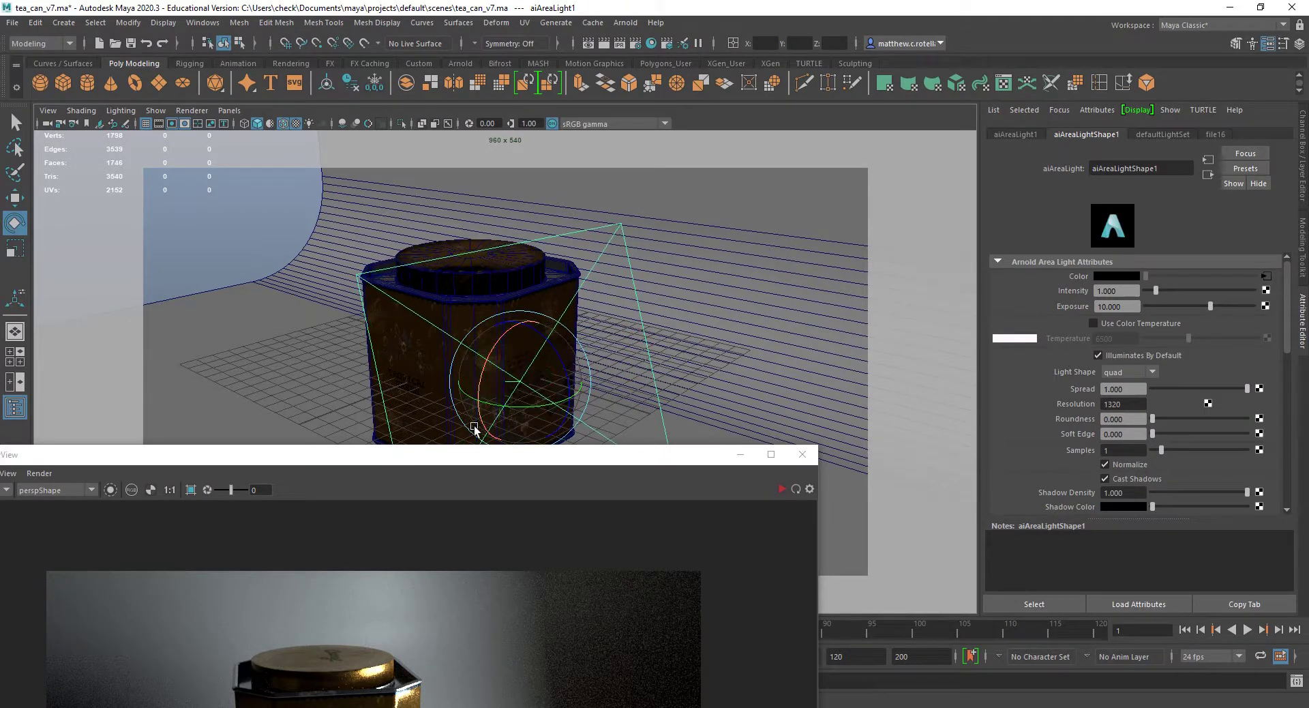
drag(470, 454, 872, 127)
alt+drag(296, 453, 403, 400)
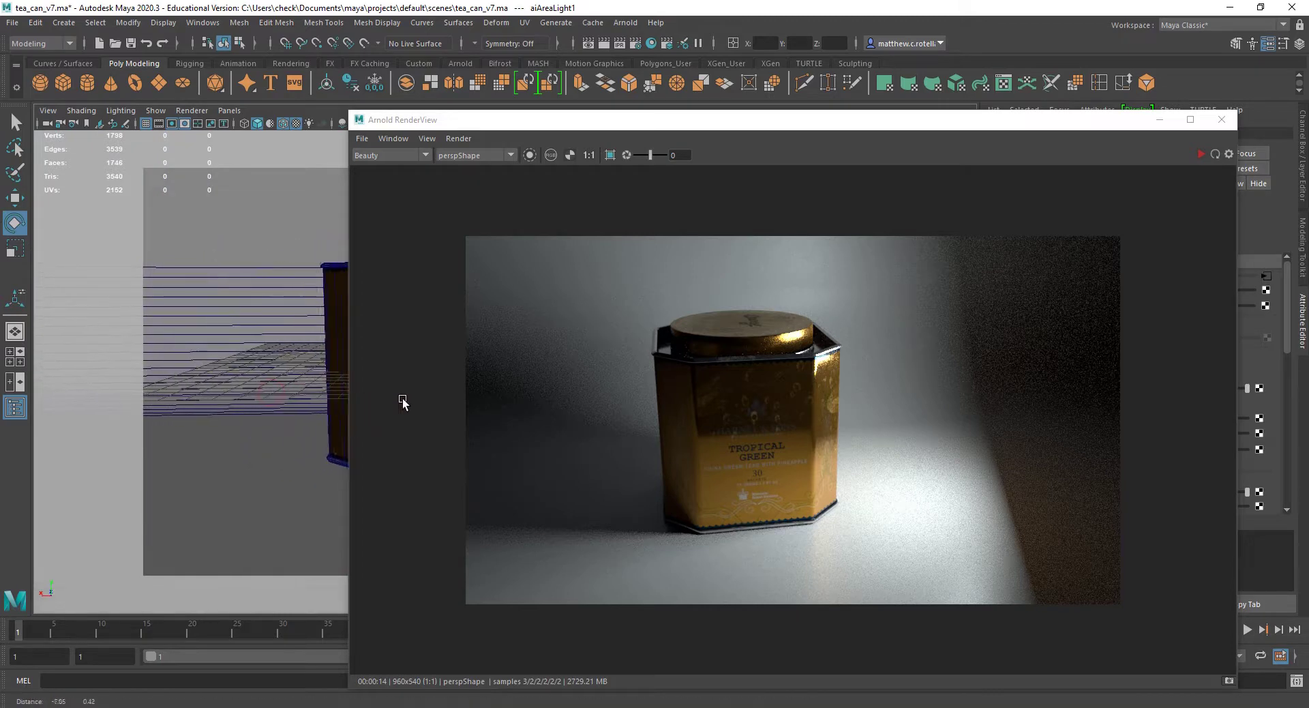
Refresh the render to preview the tilted area light, then abort it and minimize the RenderView.
click(458, 139)
click(501, 178)
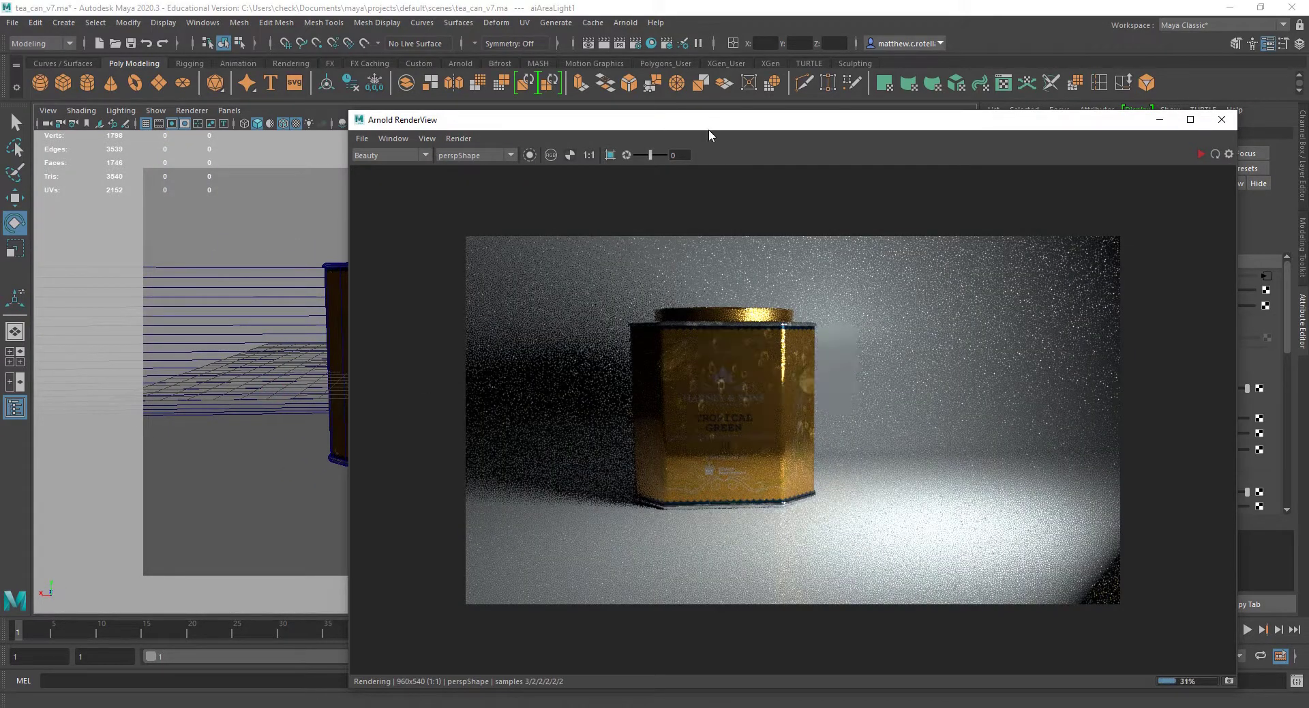
key(Escape)
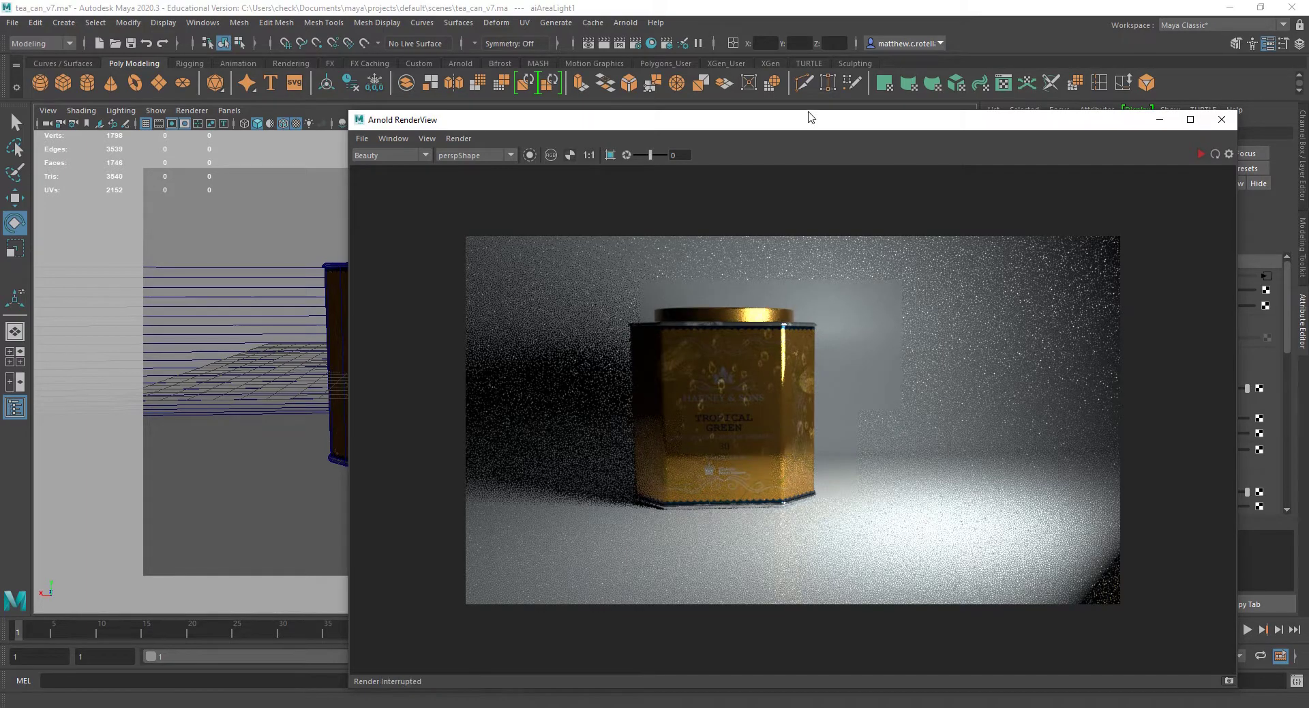
click(1159, 119)
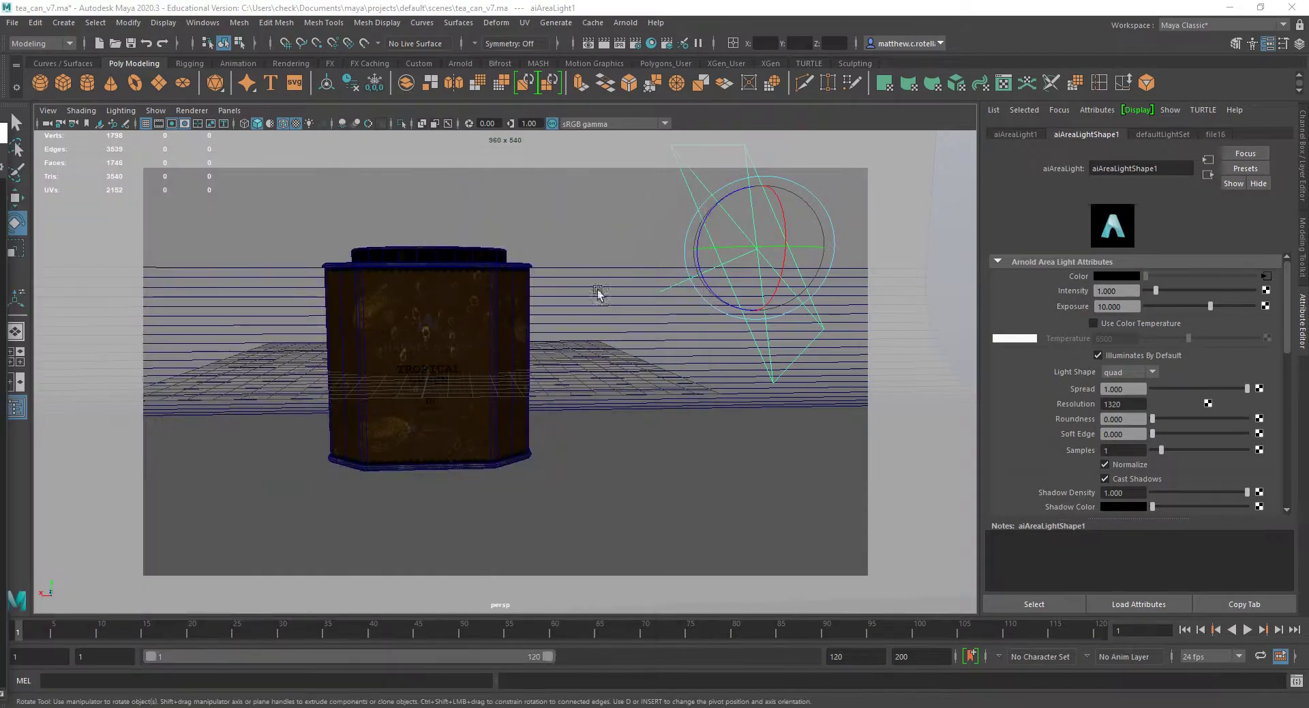
Run an IPR render in the Arnold RenderView and frame the tea can in a closer front view.
alt+drag(598, 286, 595, 300)
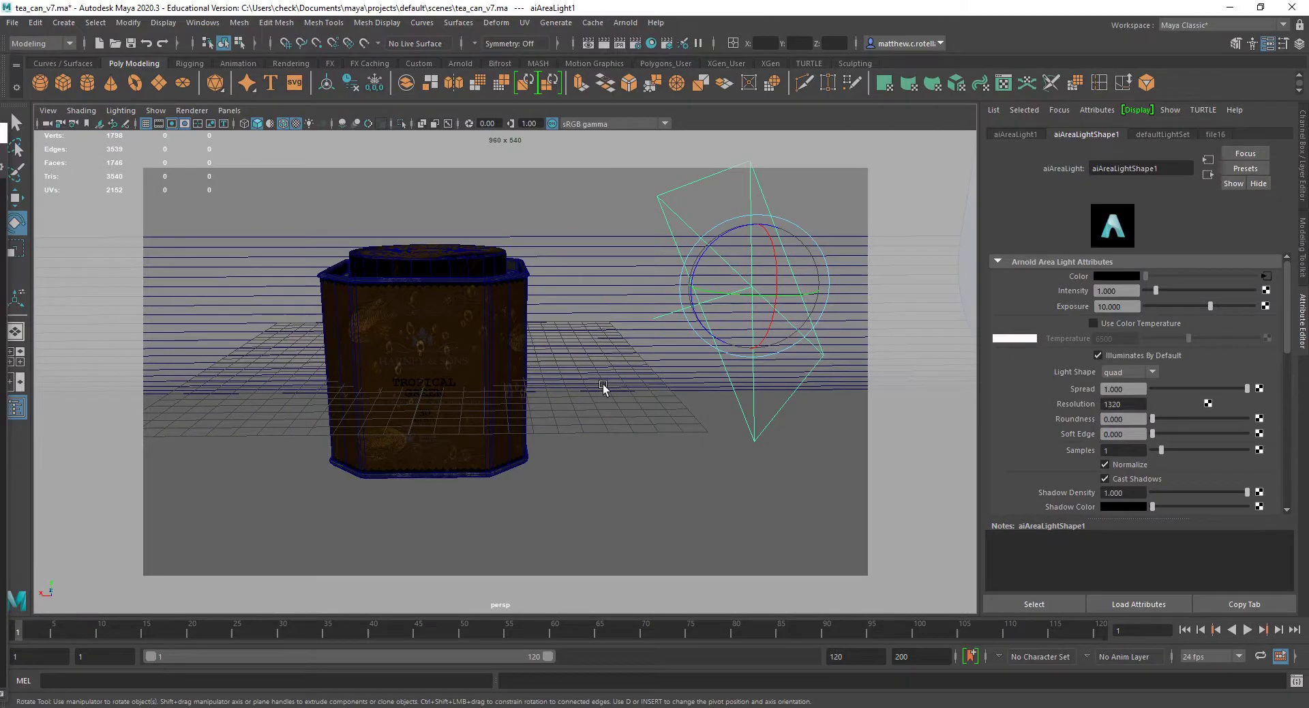
alt+drag(673, 351, 672, 349)
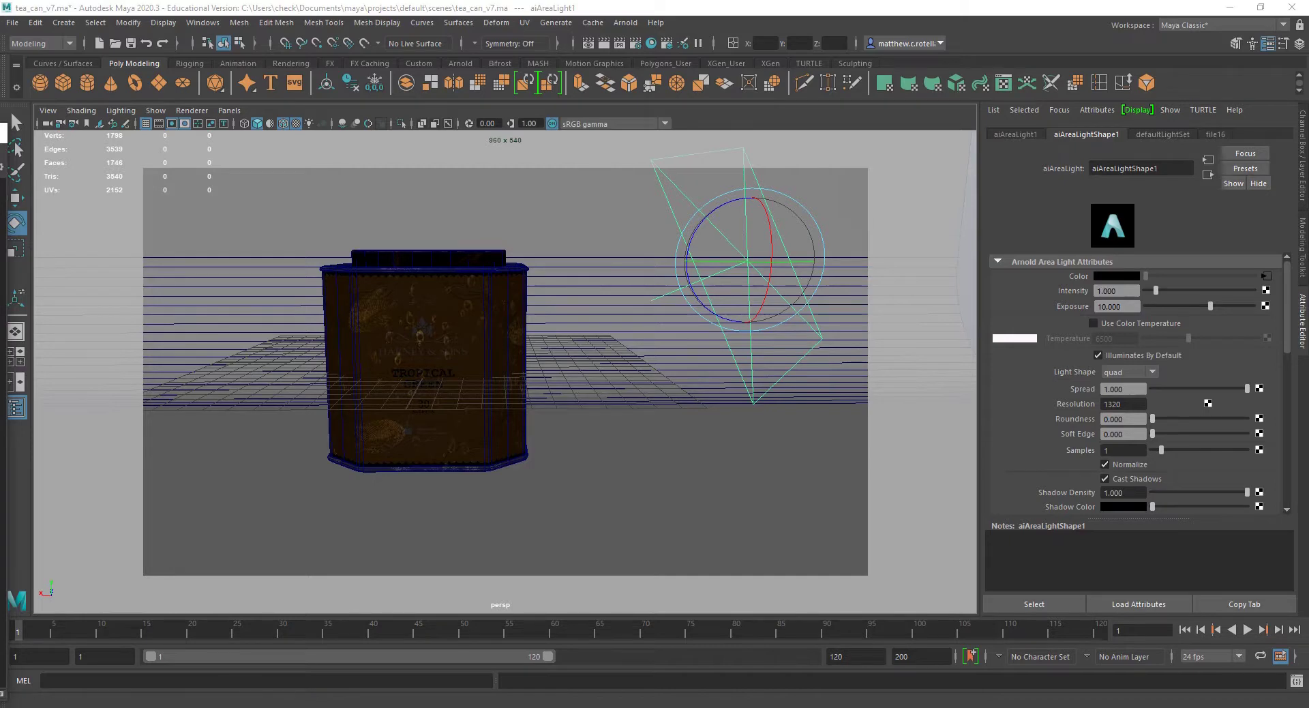
alt+drag(535, 501, 587, 487)
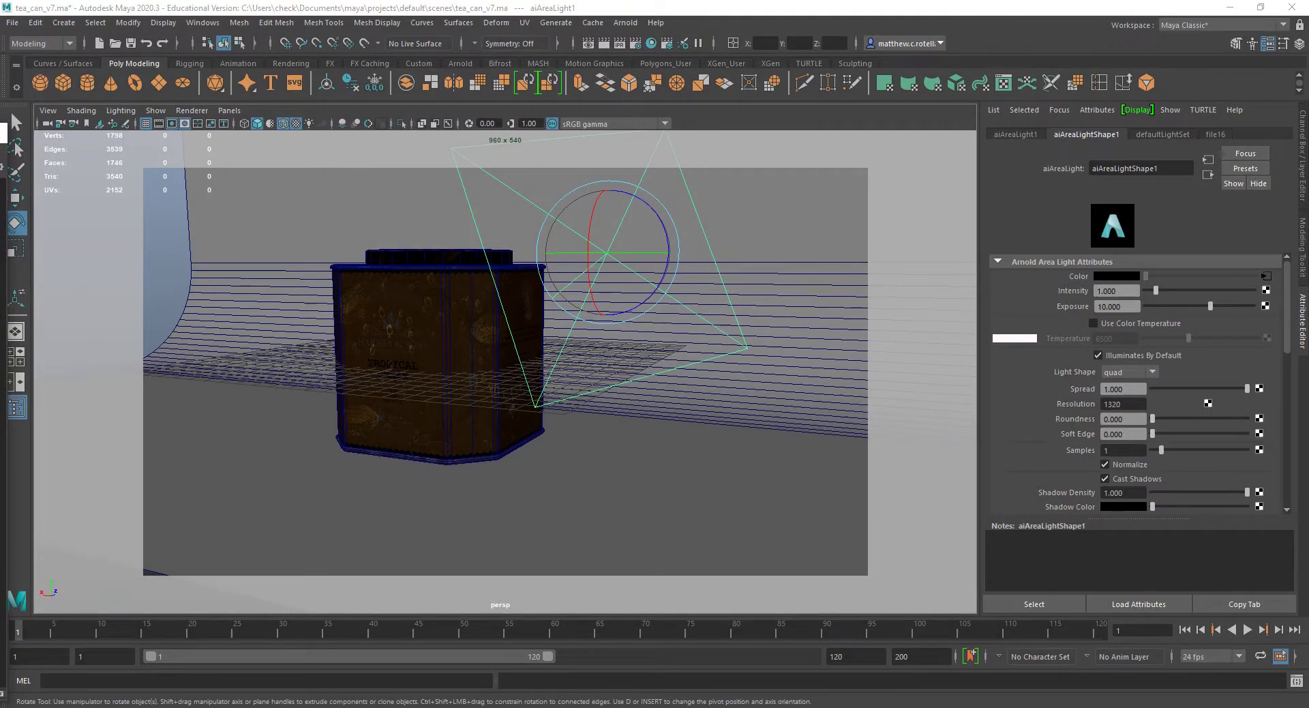
drag(0, 130, 687, 139)
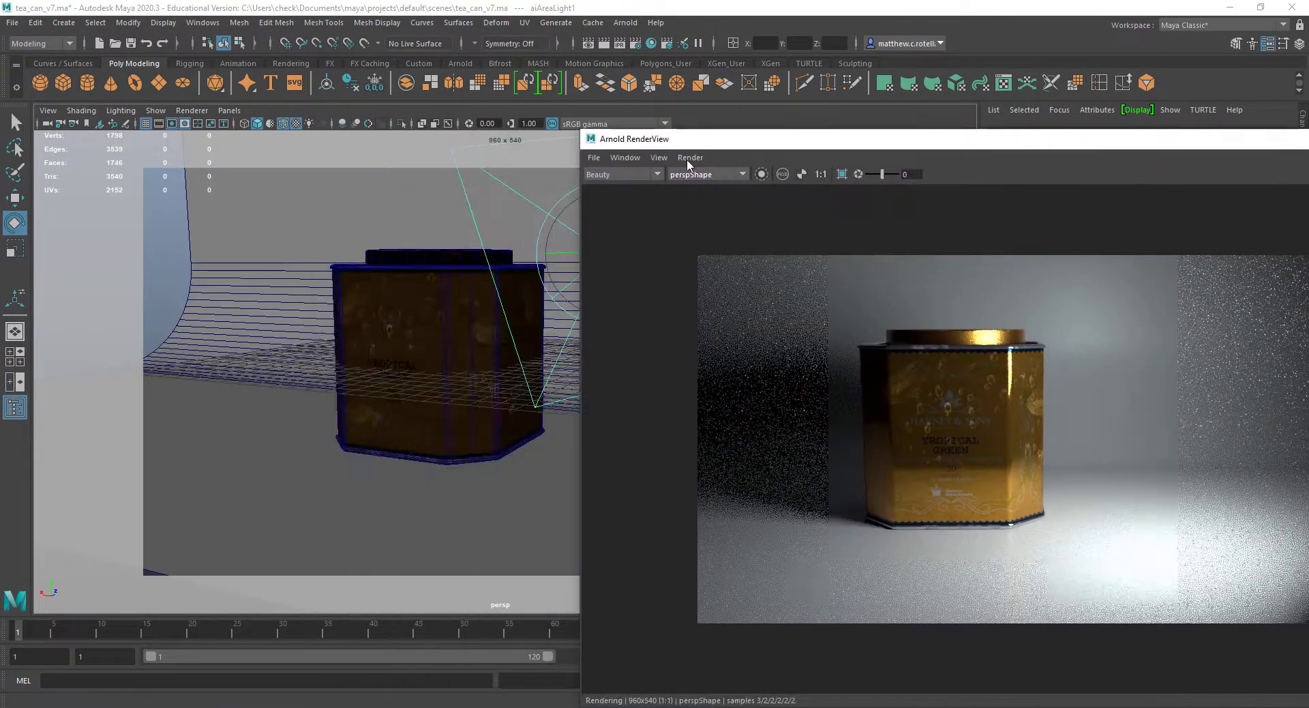
click(689, 157)
click(727, 166)
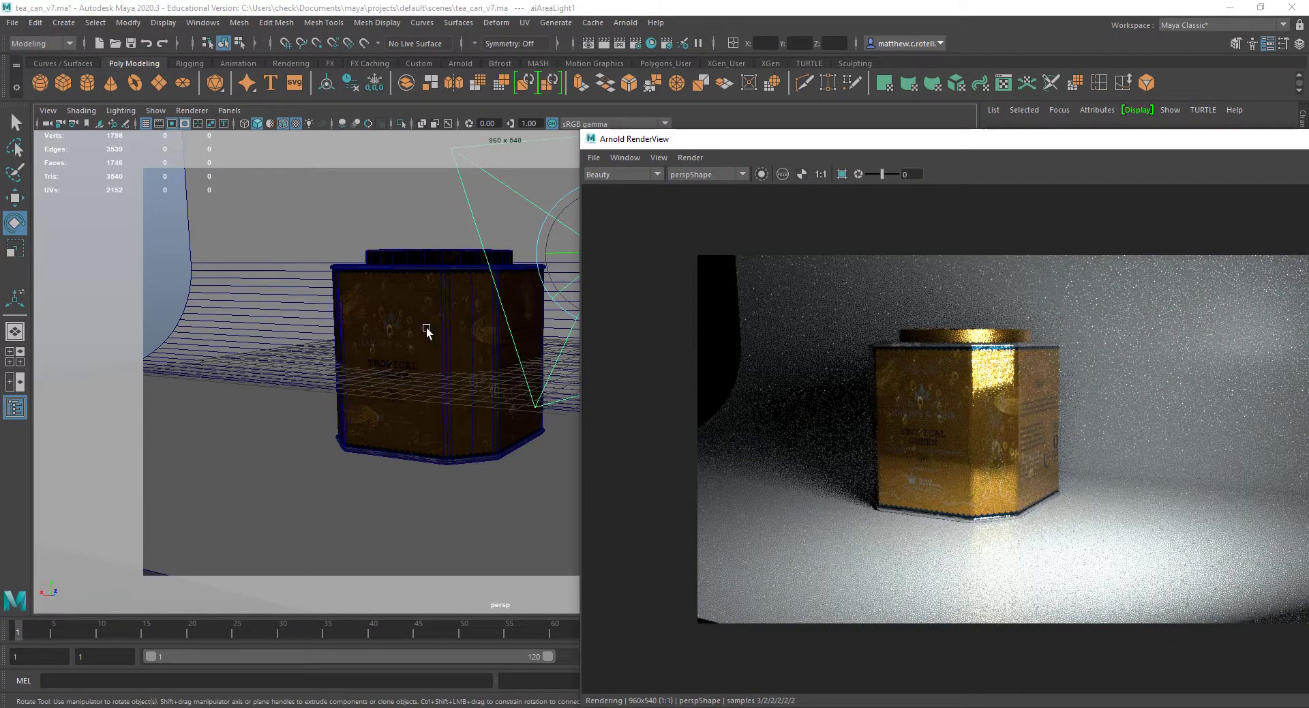
middle_drag(427, 330, 445, 383)
alt+drag(450, 383, 511, 388)
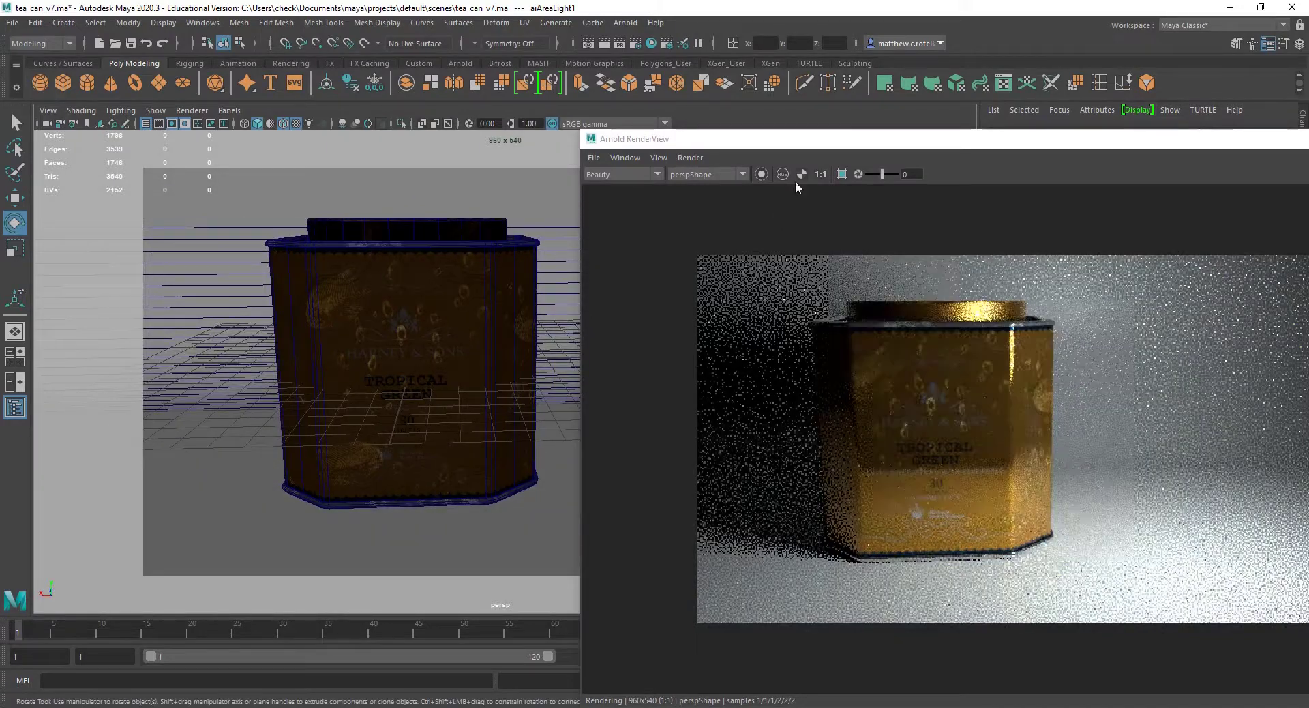
Rotate the area light while the live render updates, then stop the IPR.
drag(796, 141, 792, 144)
drag(673, 264, 330, 341)
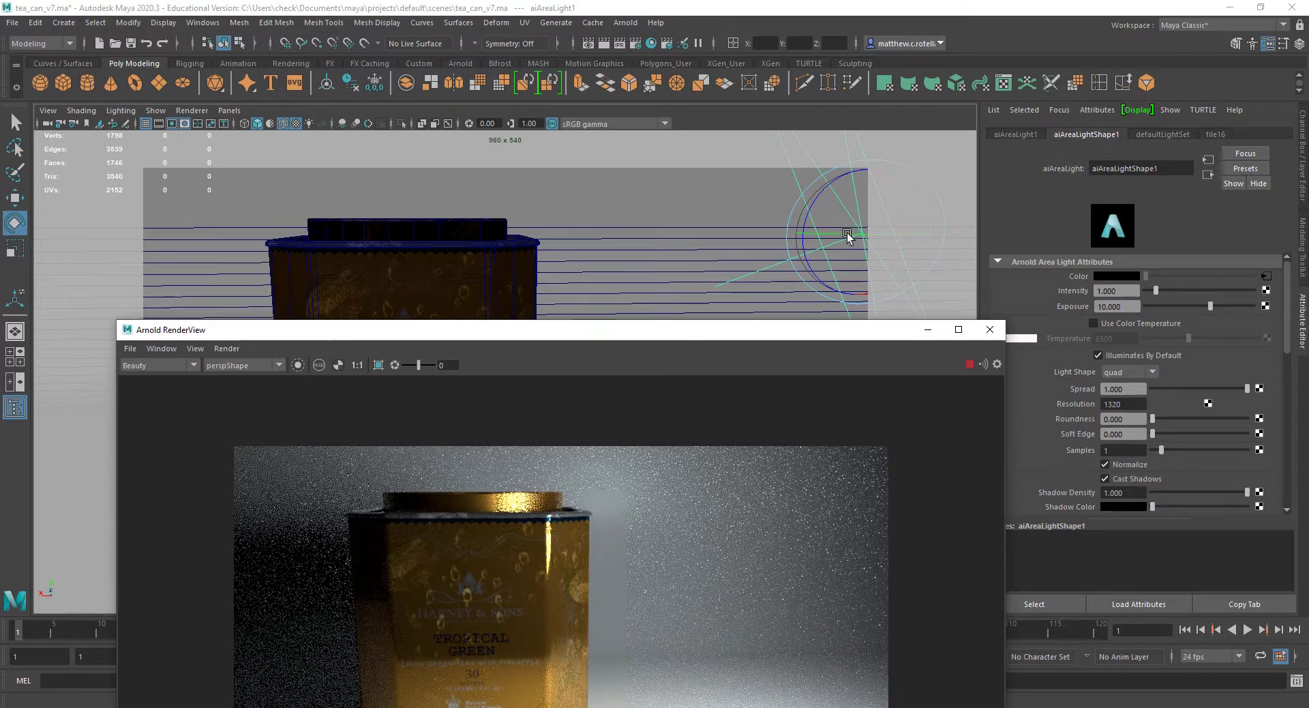
click(868, 229)
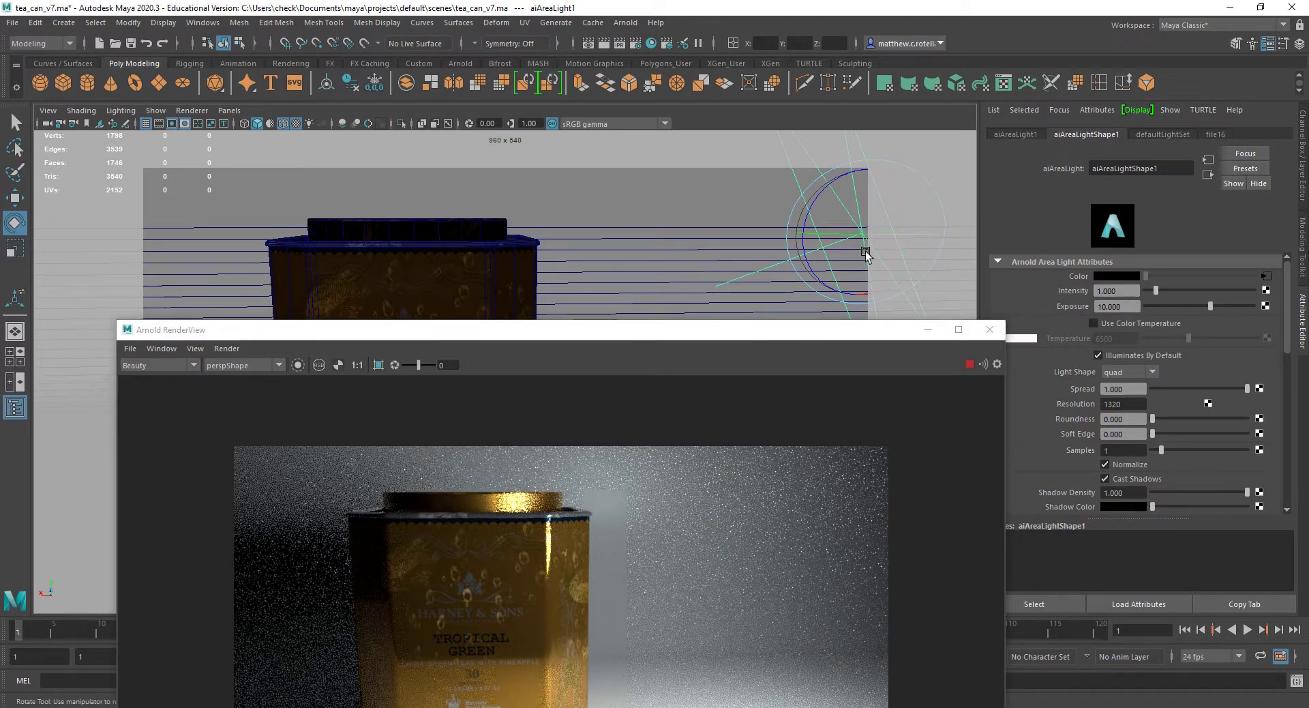
mouse_move(865, 251)
mouse_down()
mouse_move(840, 240)
mouse_move(854, 233)
mouse_up()
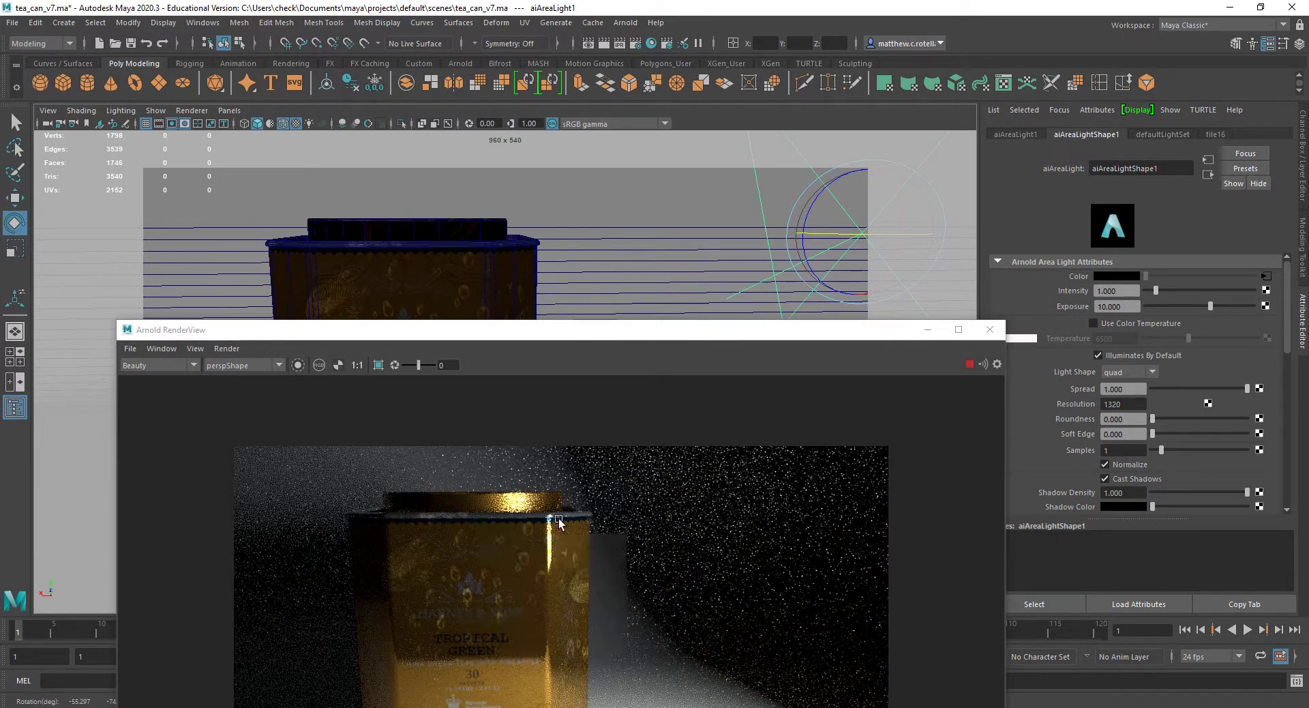
click(232, 349)
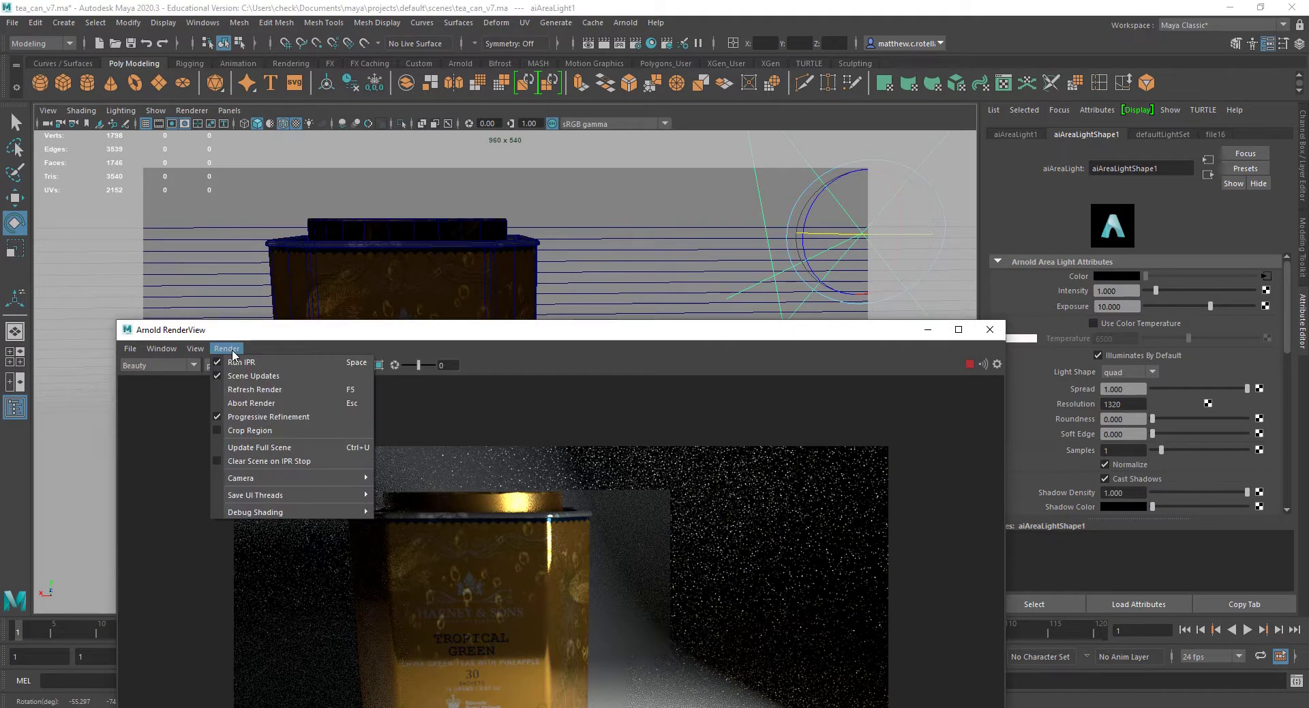
click(263, 363)
click(398, 315)
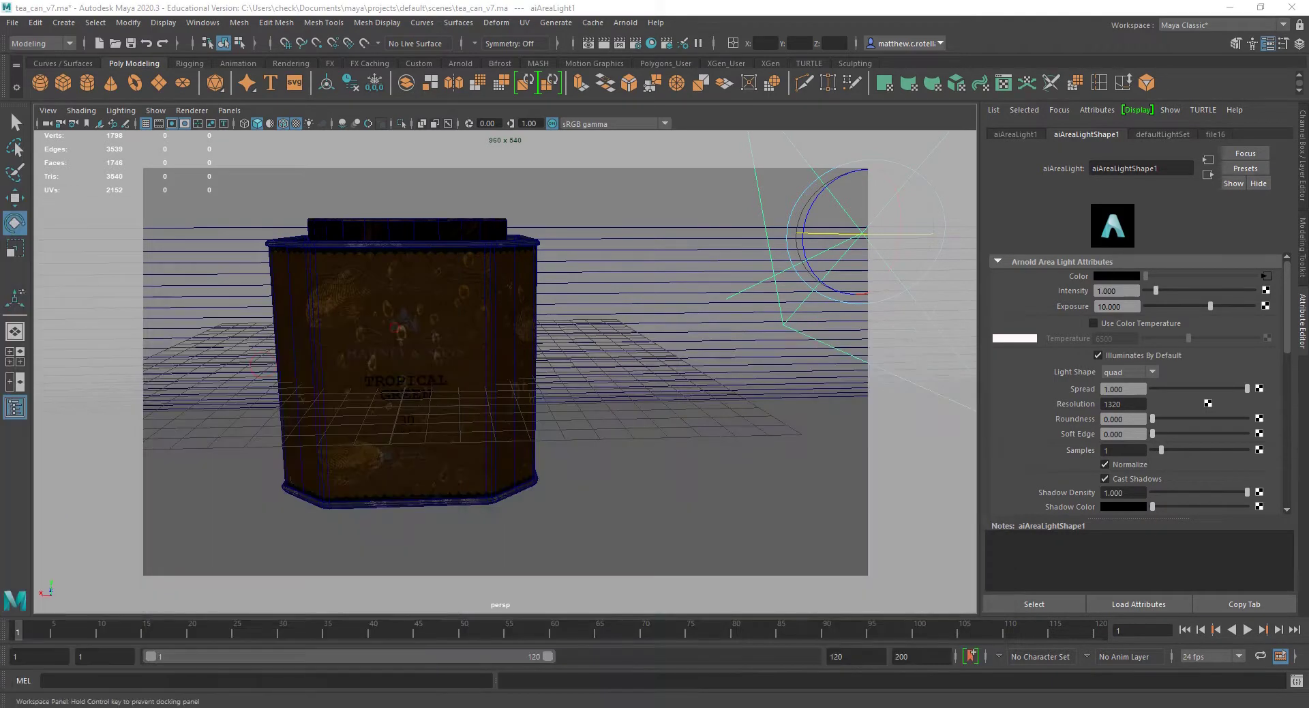
Rotate the area light further so that it faces the side of the tea can.
alt+drag(721, 310, 716, 359)
key(w)
key(e)
drag(777, 386, 672, 354)
key(w)
key(e)
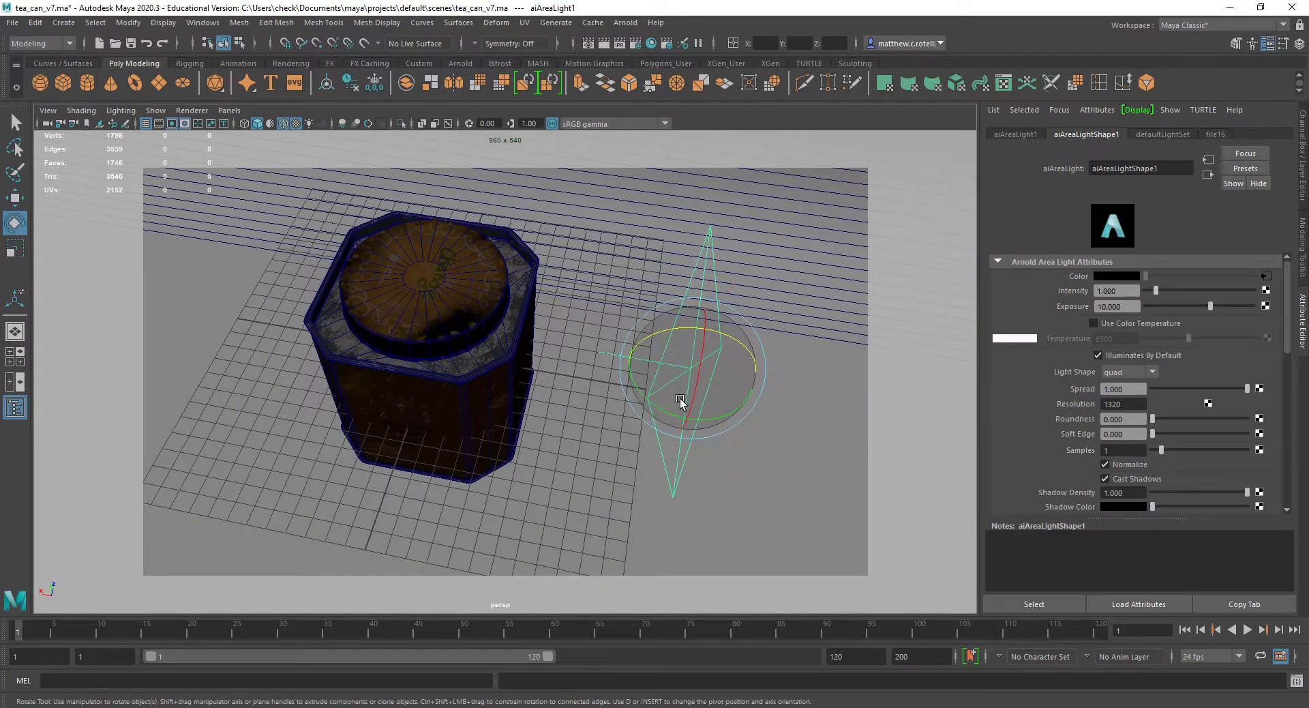
drag(680, 398, 681, 341)
Render the tea can from the raised view to check the reoriented light, then abort the render.
click(588, 43)
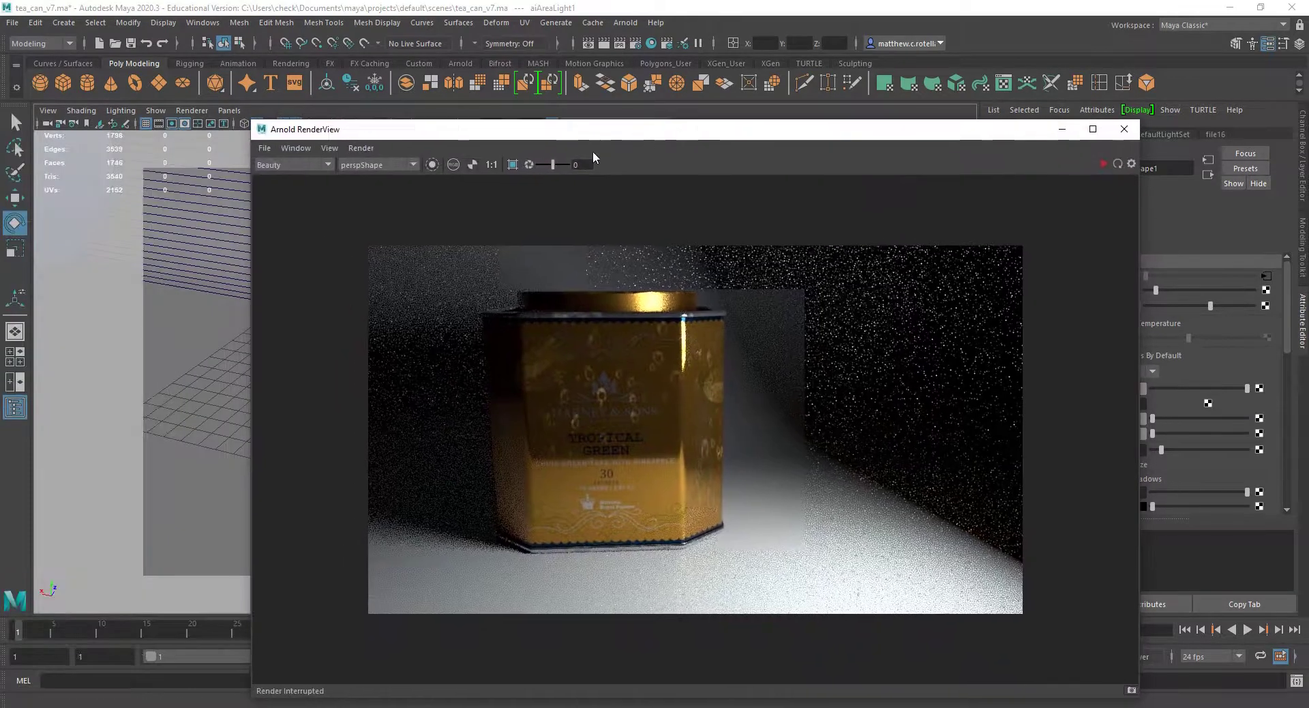
click(361, 148)
click(407, 188)
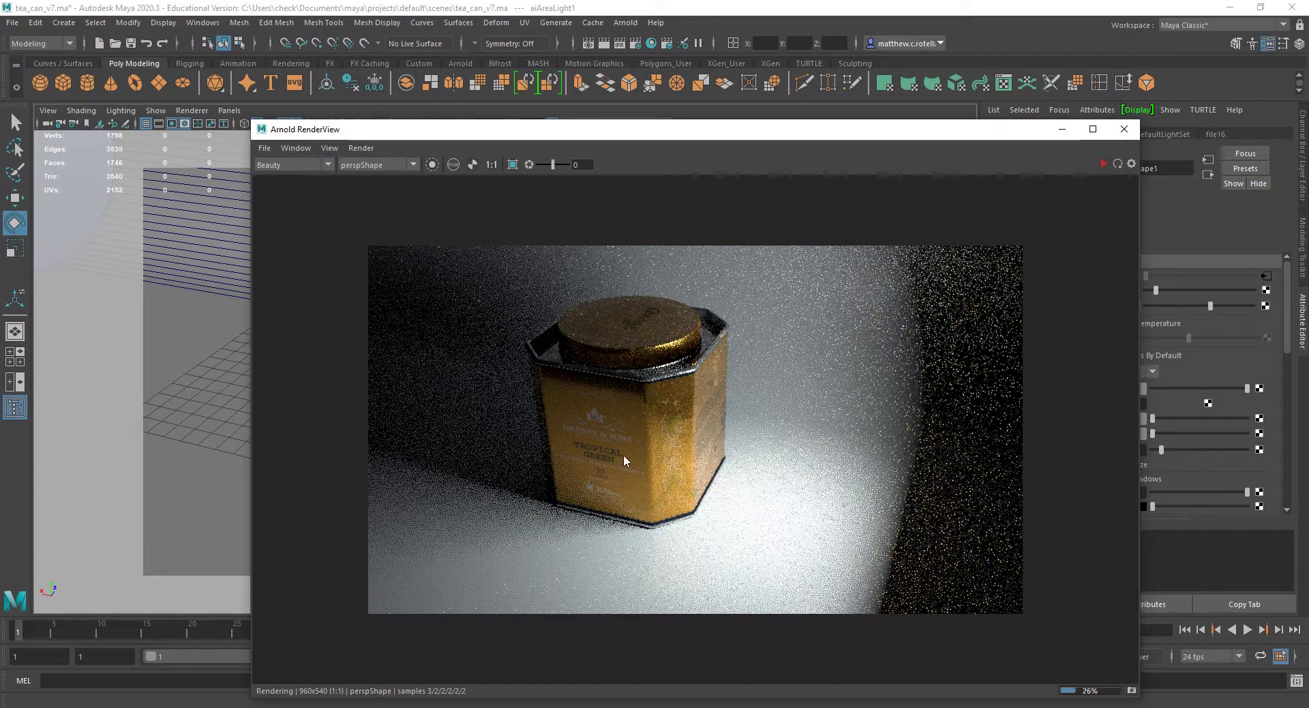
key(Escape)
Render the tea can from a low front view to examine the light's reflection, then close the RenderView.
drag(685, 143, 0, 293)
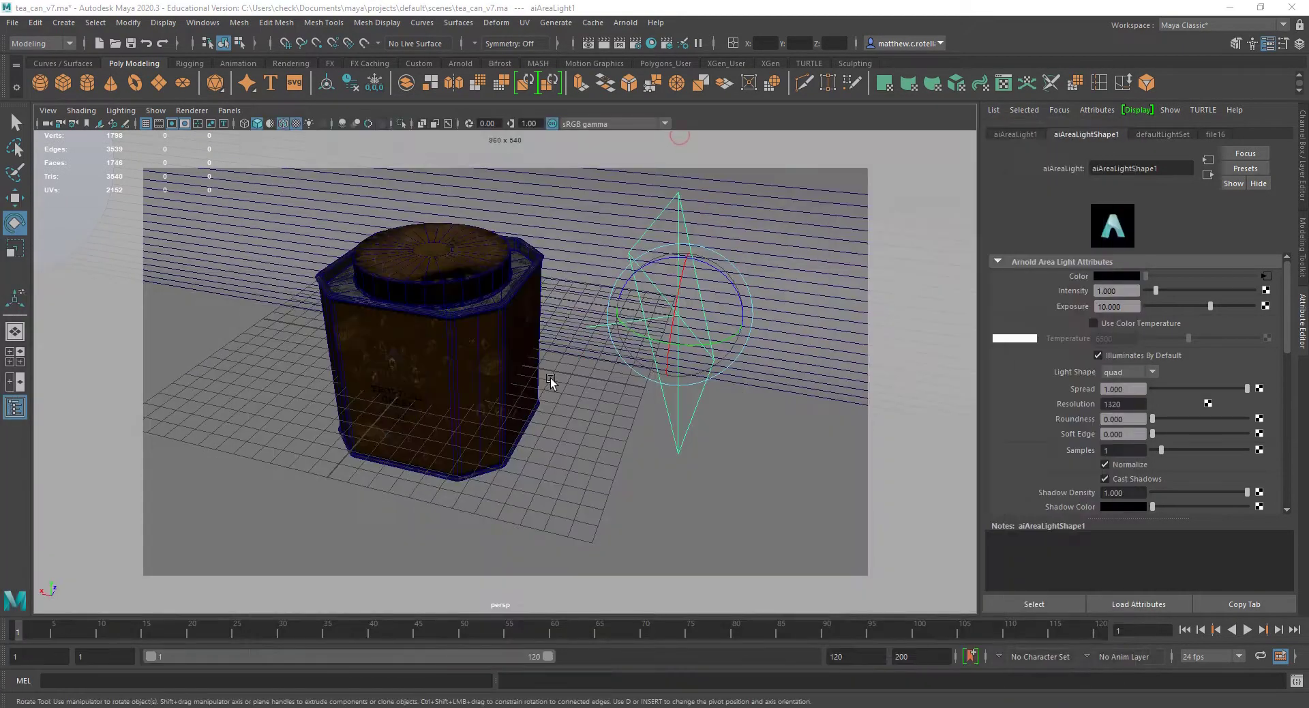
alt+drag(551, 378, 641, 365)
click(588, 43)
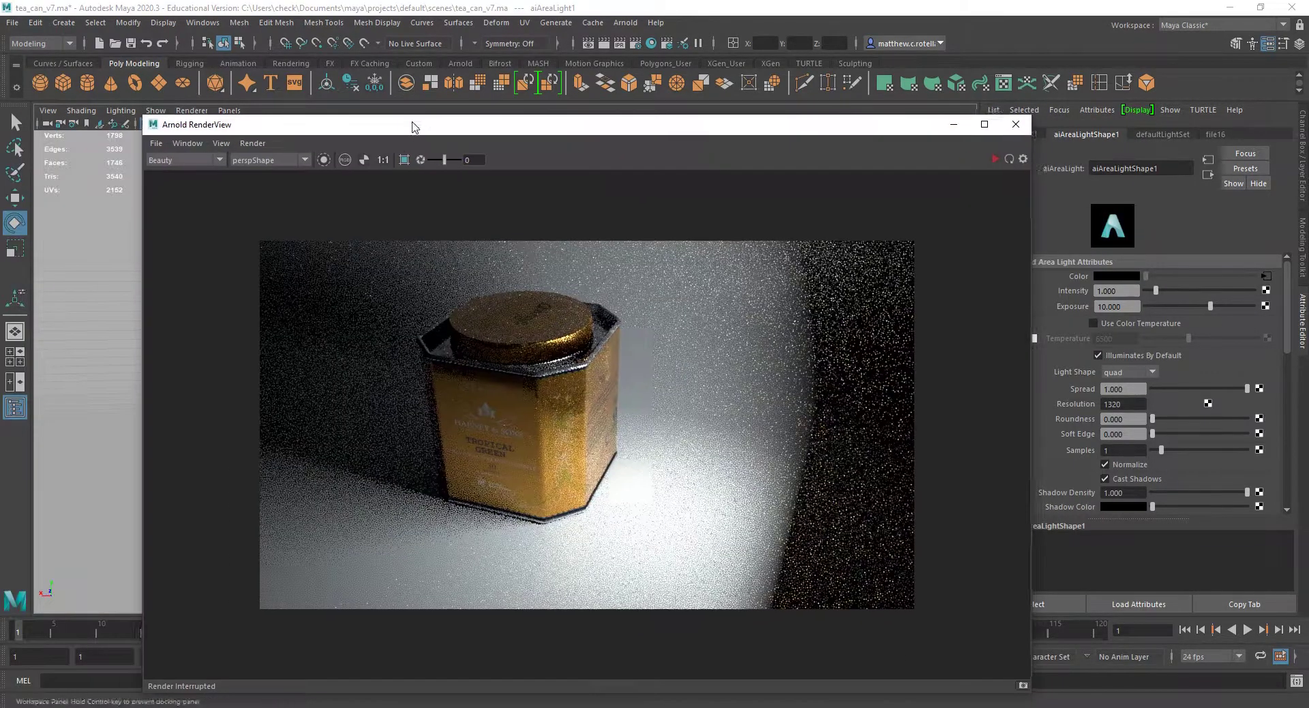
click(252, 145)
click(285, 186)
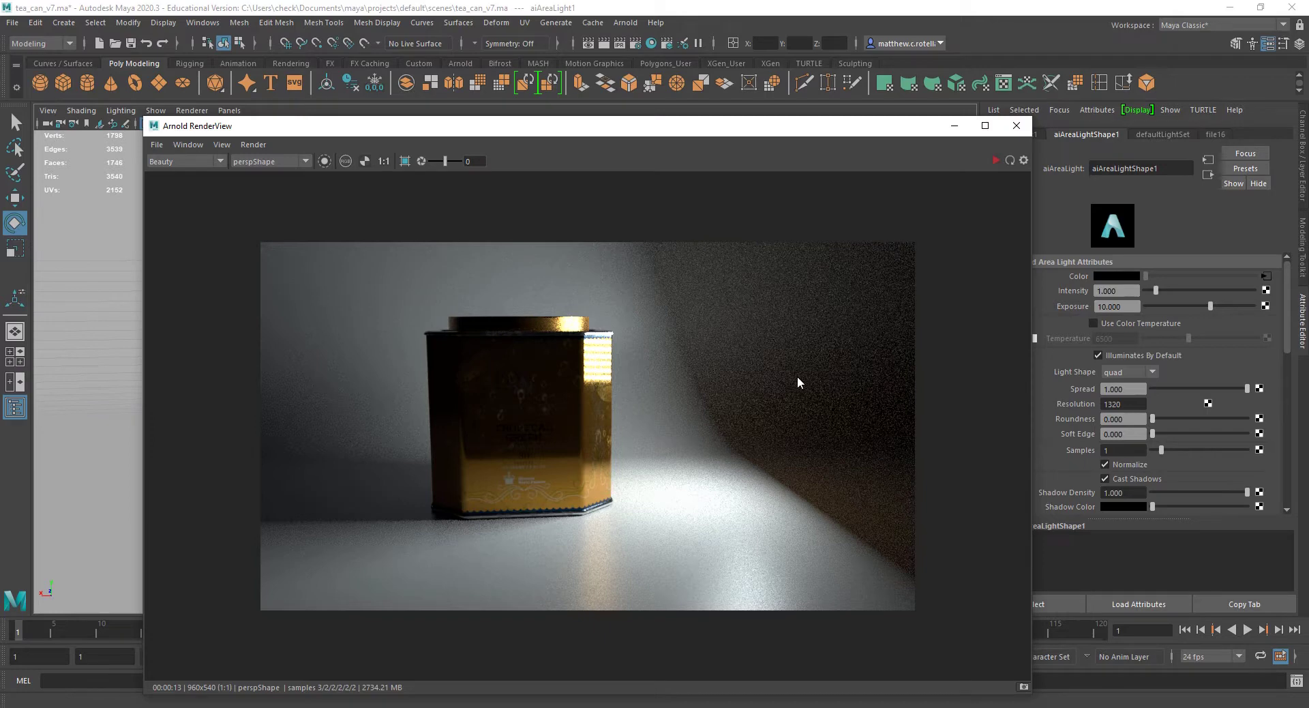
click(1016, 126)
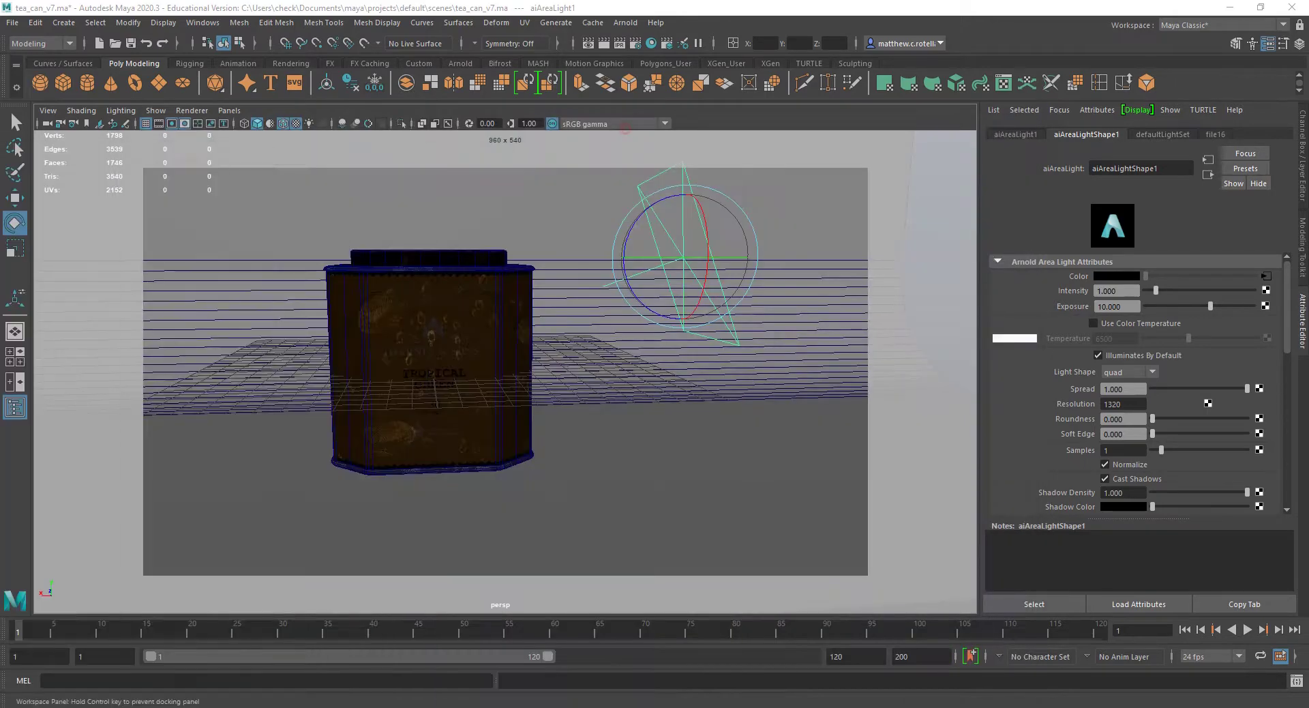
Try the disk light shape on the area light, and return it to the quad shape.
click(1152, 371)
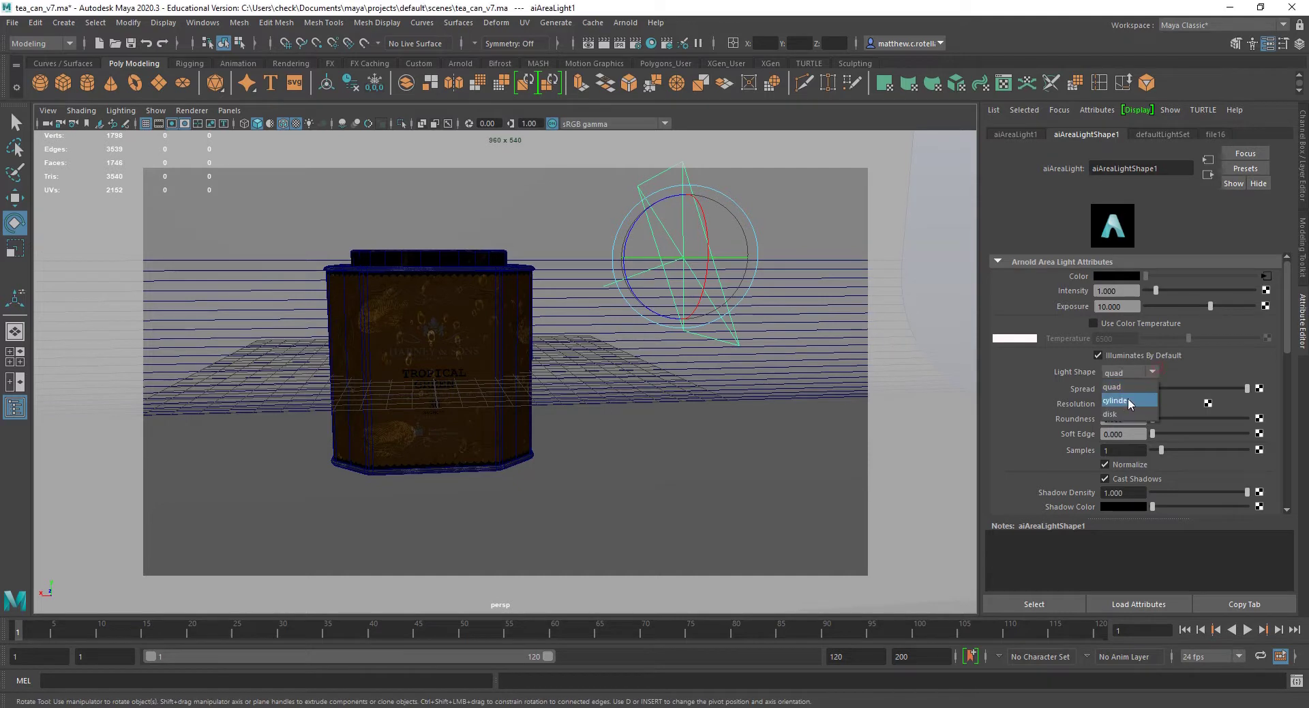
click(1124, 414)
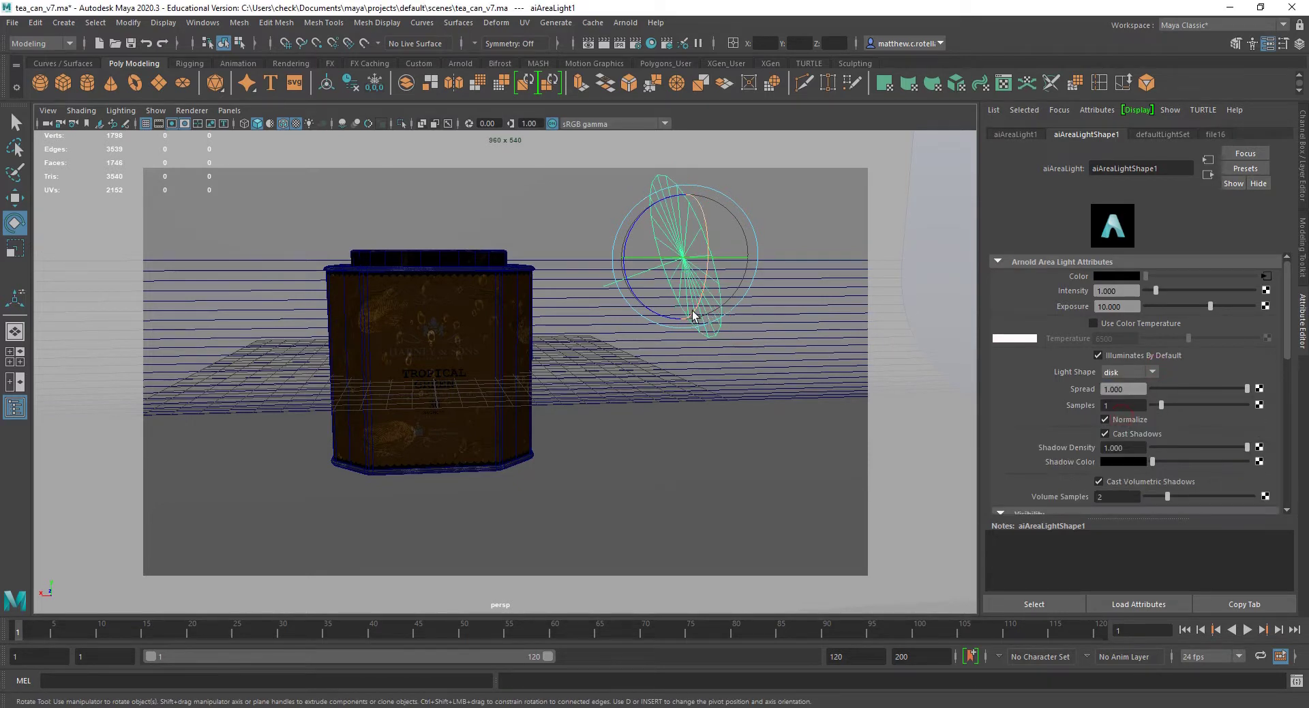
click(1153, 372)
click(1124, 387)
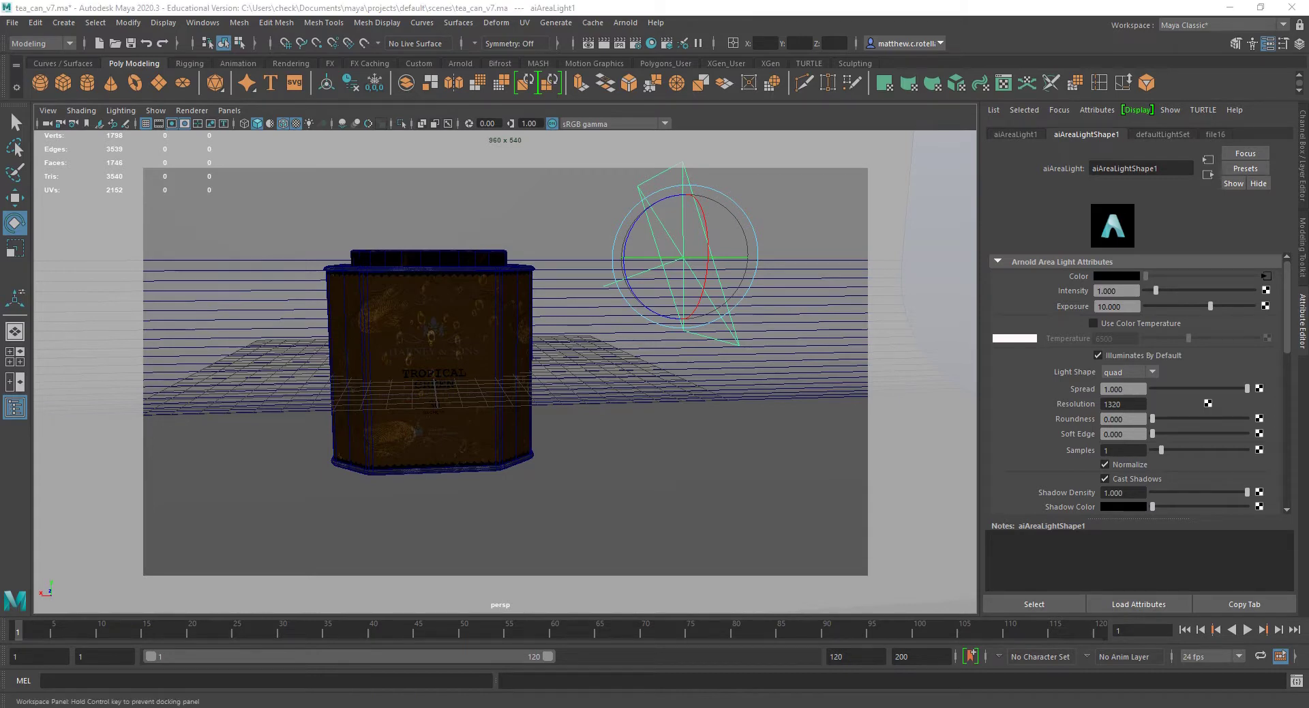
Reset the area light's X, Y and Z rotations to 0.
alt+drag(658, 371, 625, 389)
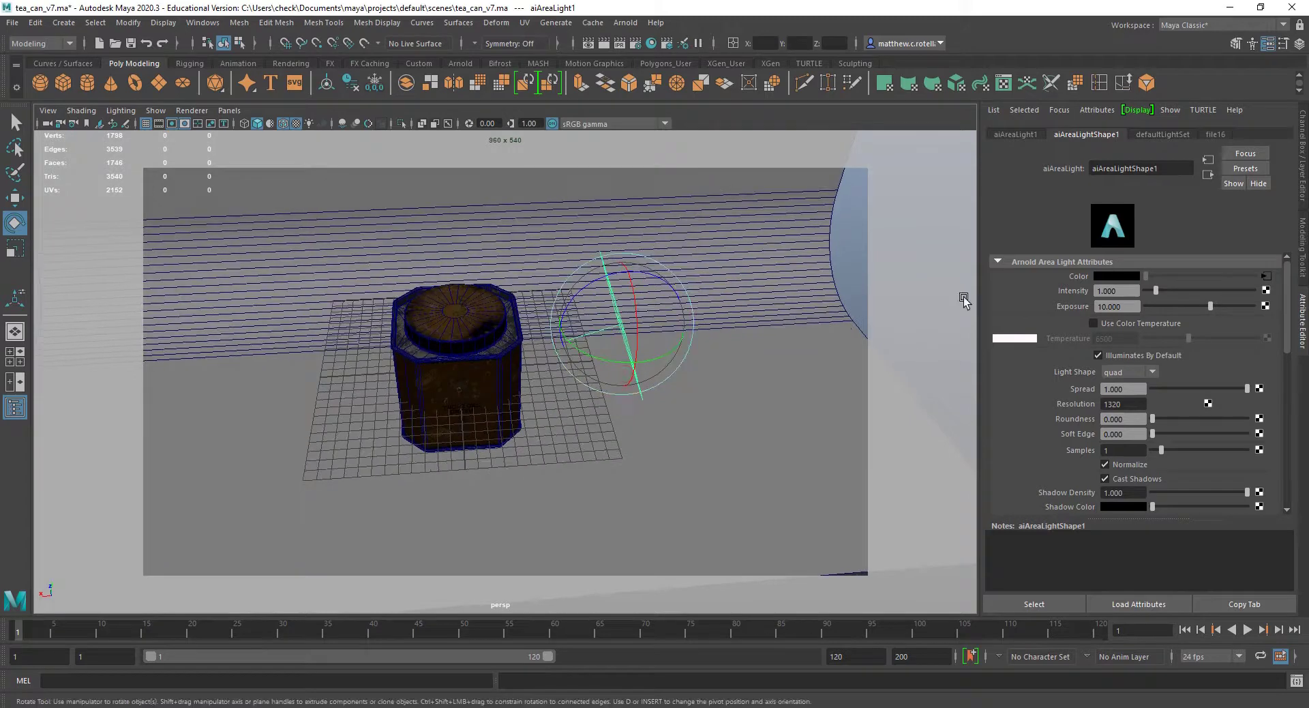
drag(621, 279, 626, 281)
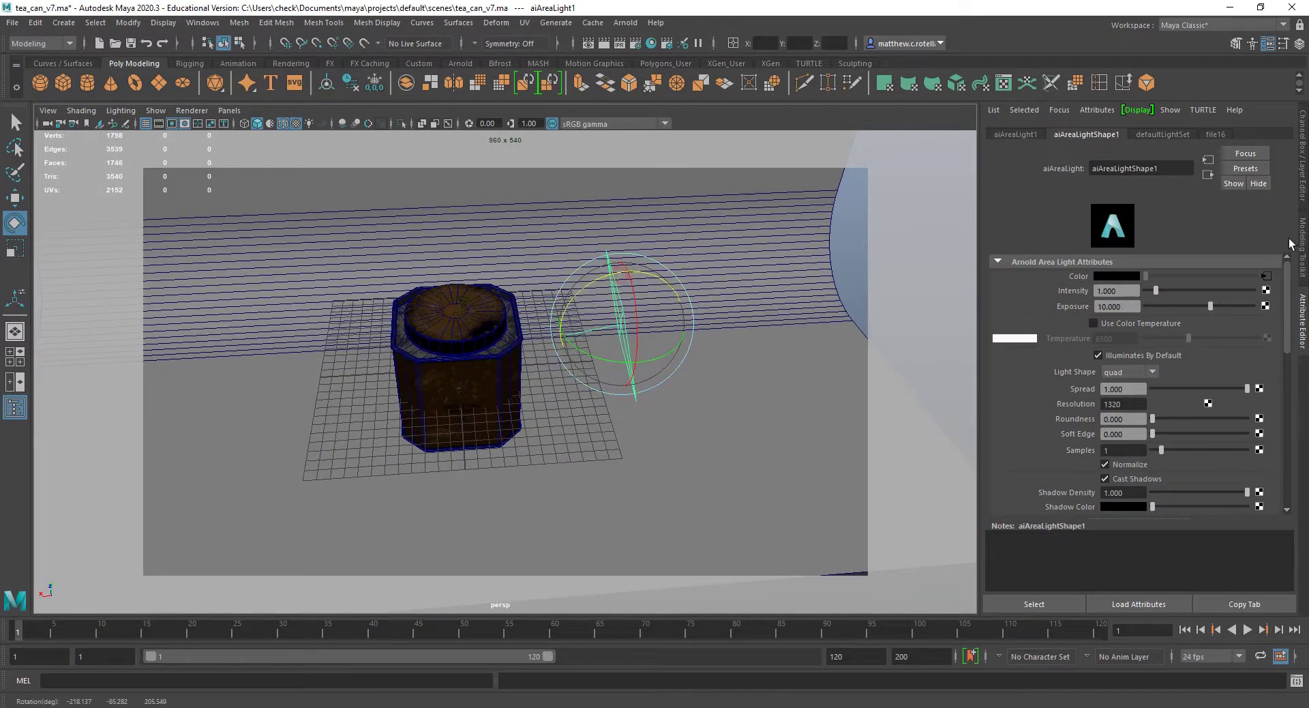
click(1303, 153)
drag(1263, 181, 1265, 203)
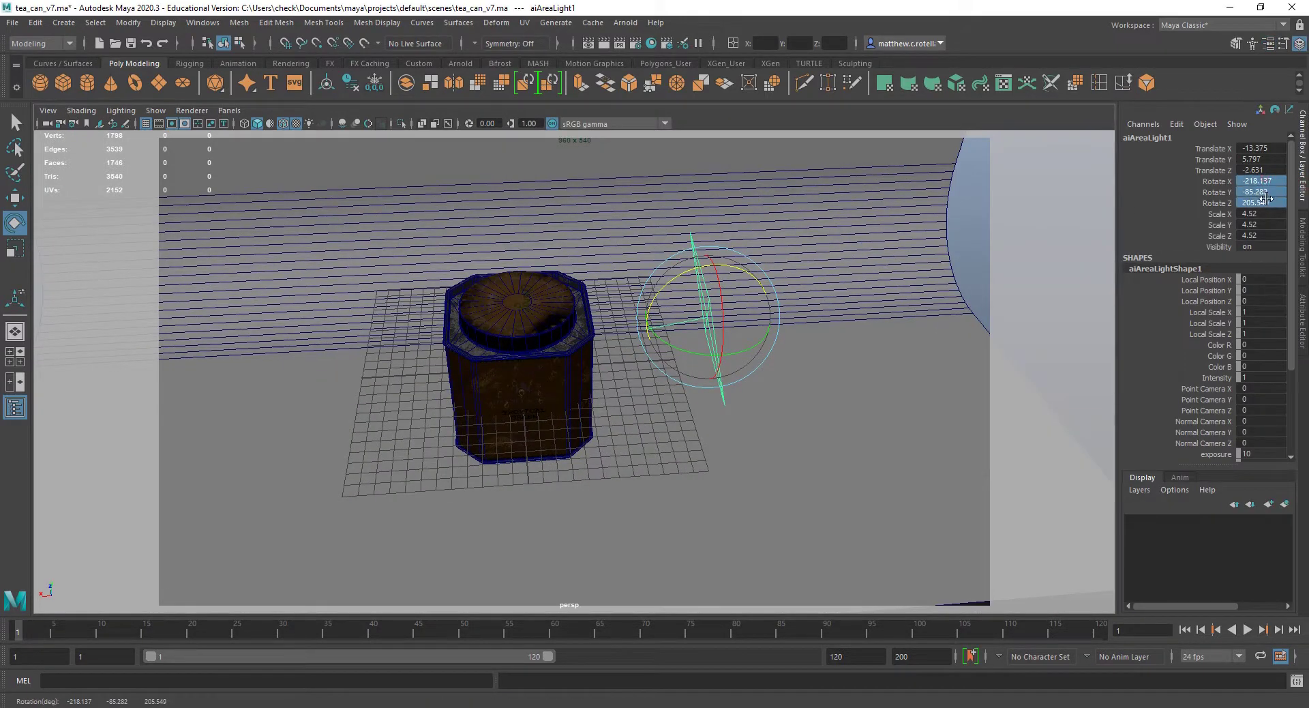
text(0)
key(Return)
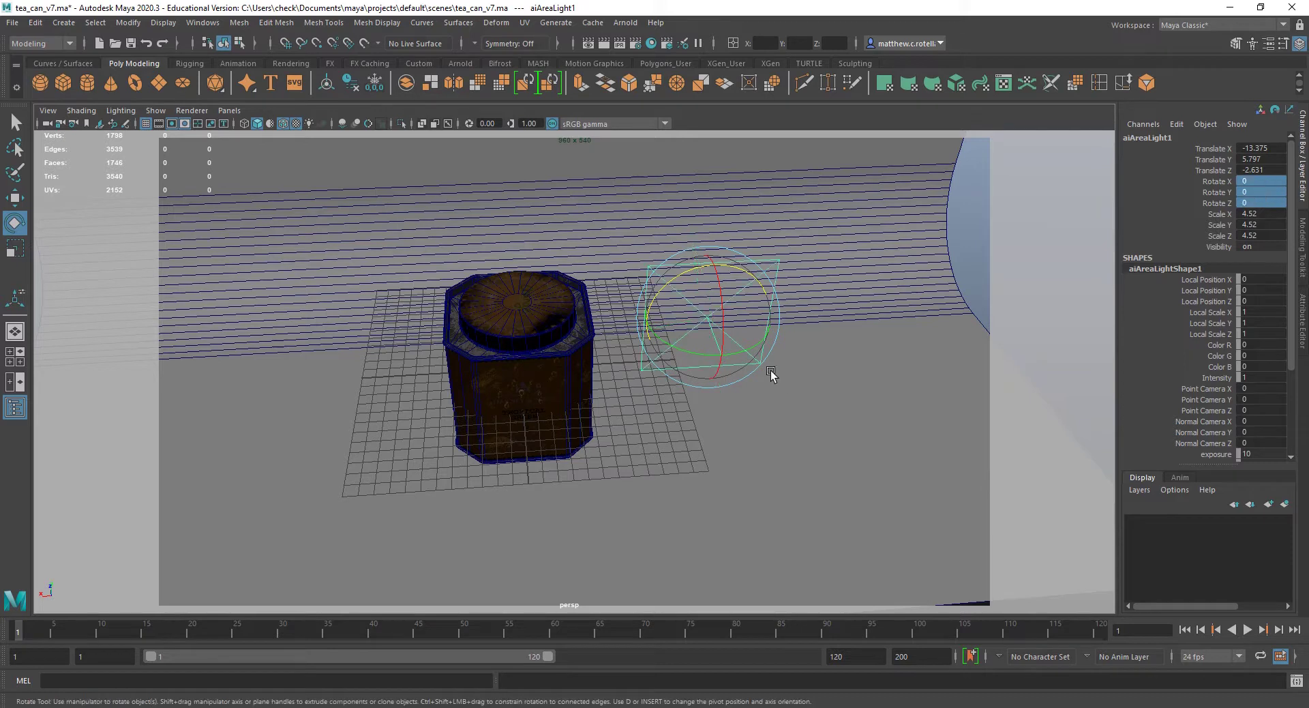
Turn the area light to face the tea can's side by setting its Y rotation to -90.
drag(771, 371, 655, 354)
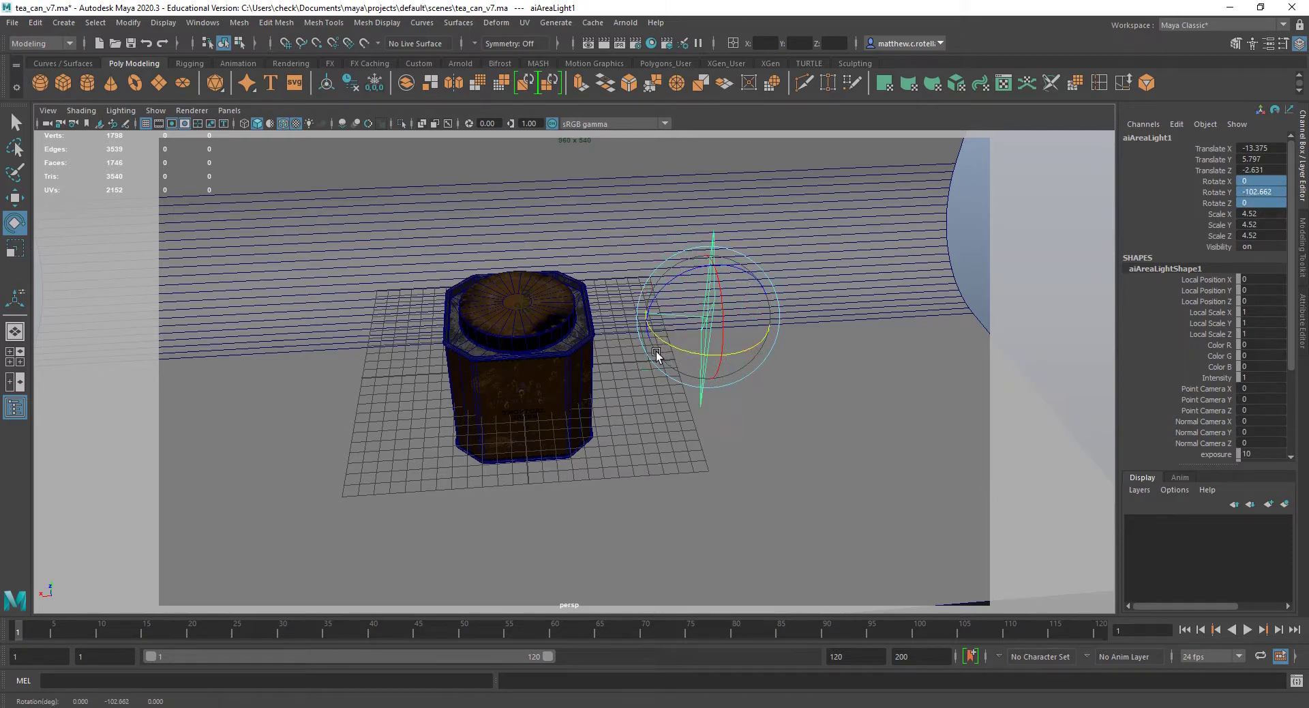
click(1273, 193)
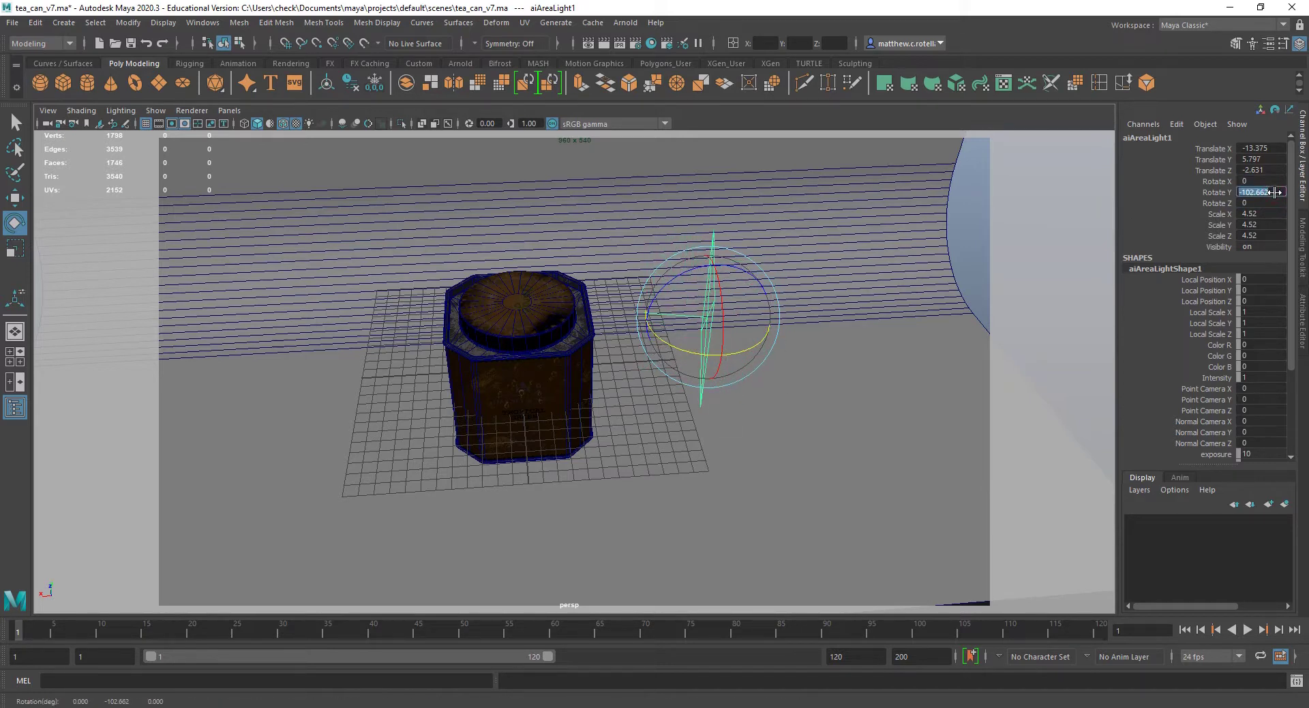
text(-90)
key(Return)
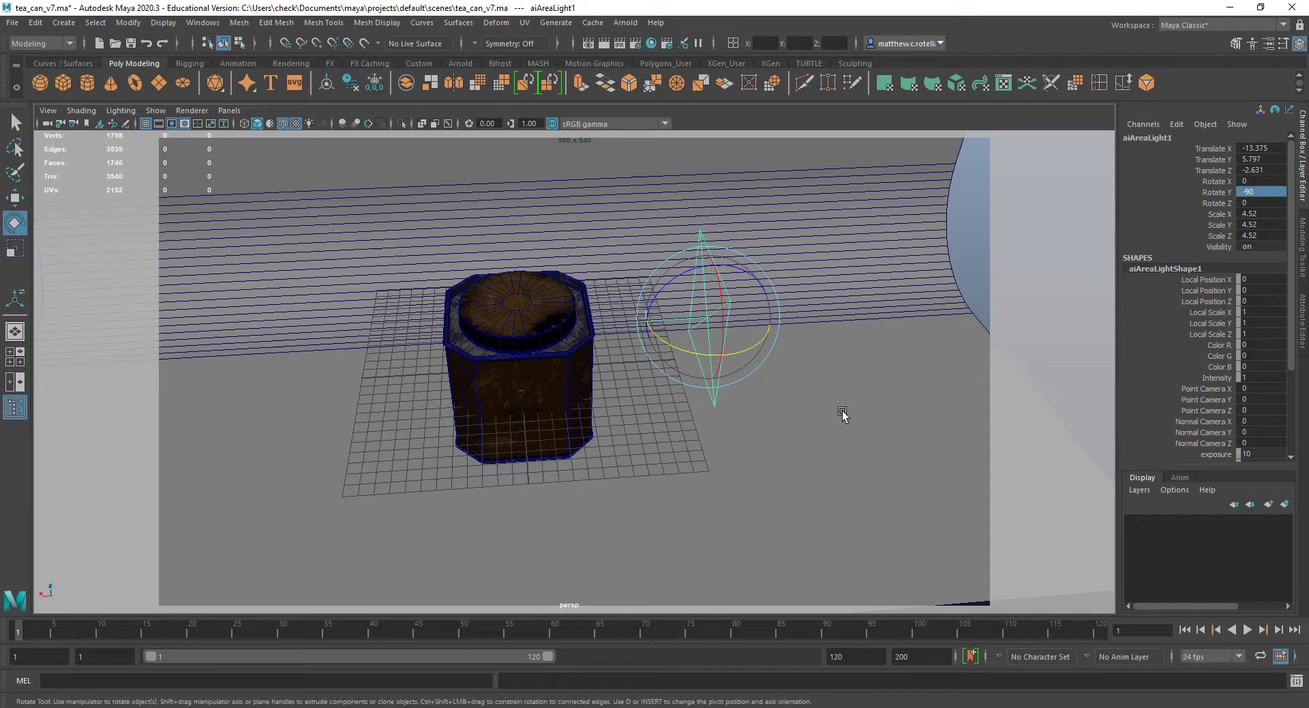
Scale the area light up to about 10.96 and move it away from the can to about X -33, Y 7.9.
key(w)
drag(645, 315, 970, 333)
key(r)
key(w)
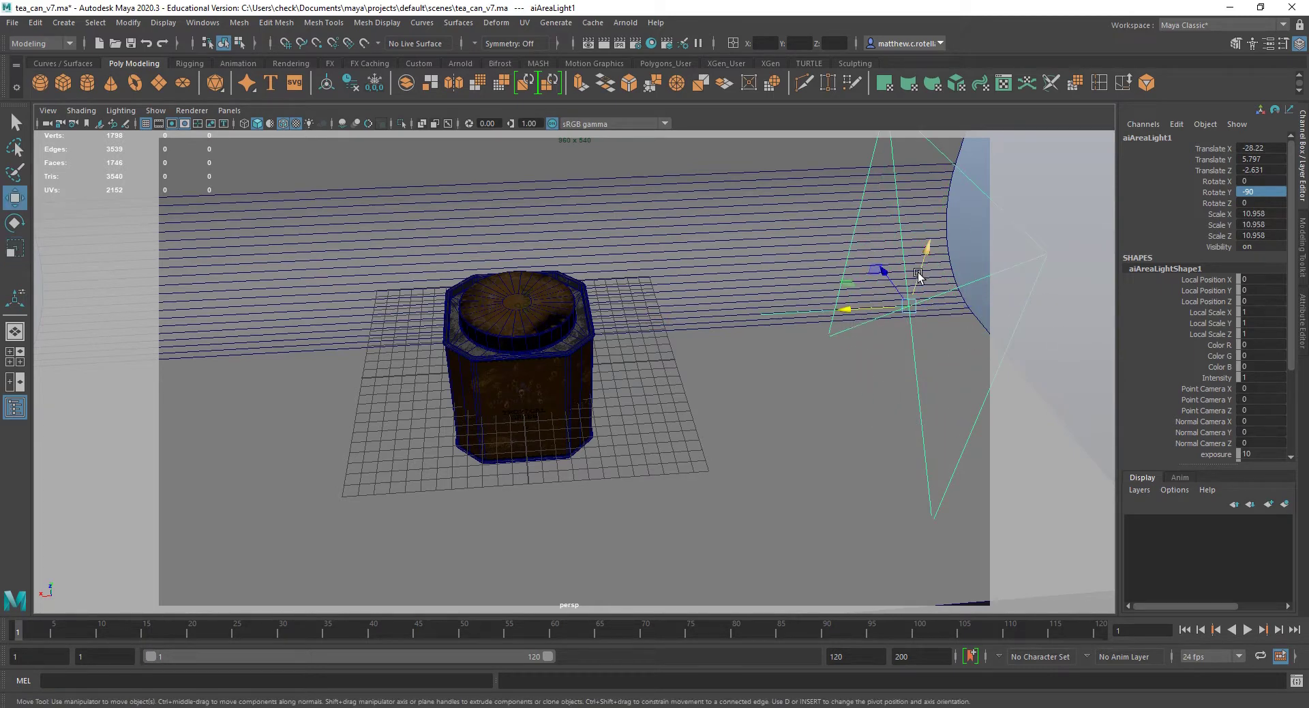
drag(919, 275, 922, 242)
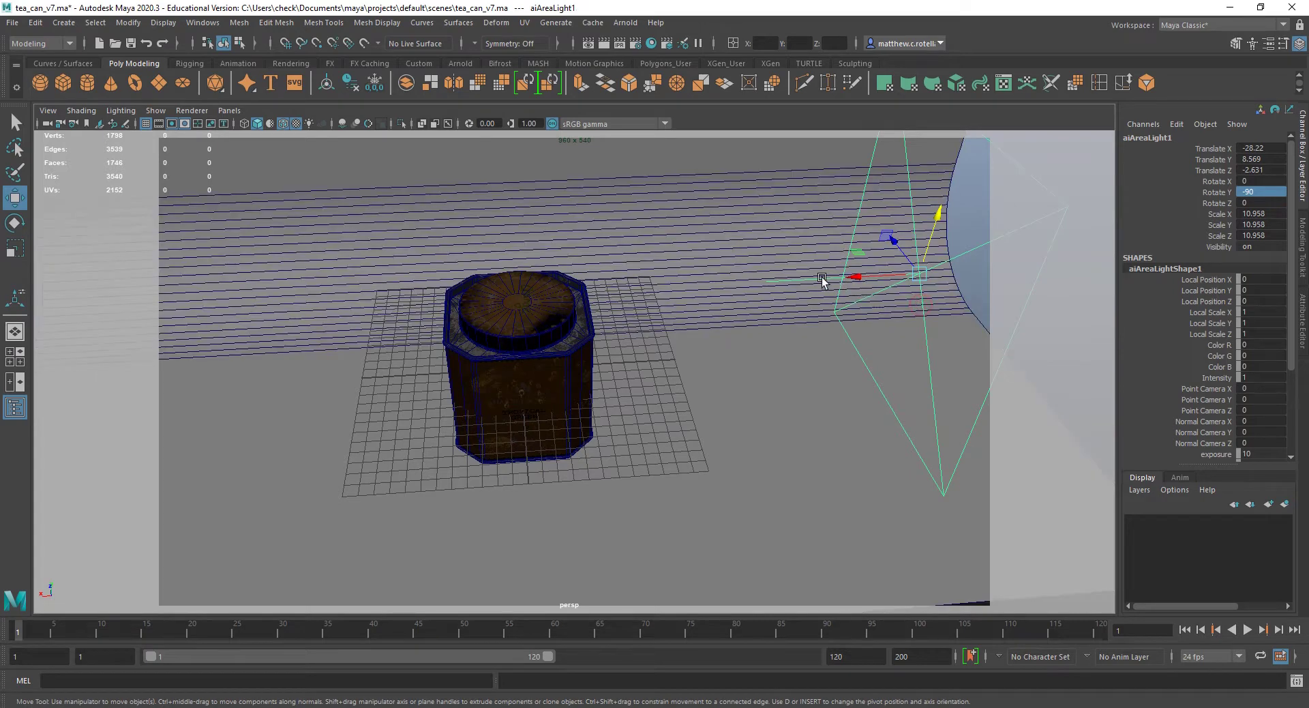
drag(821, 280, 897, 254)
drag(962, 197, 965, 207)
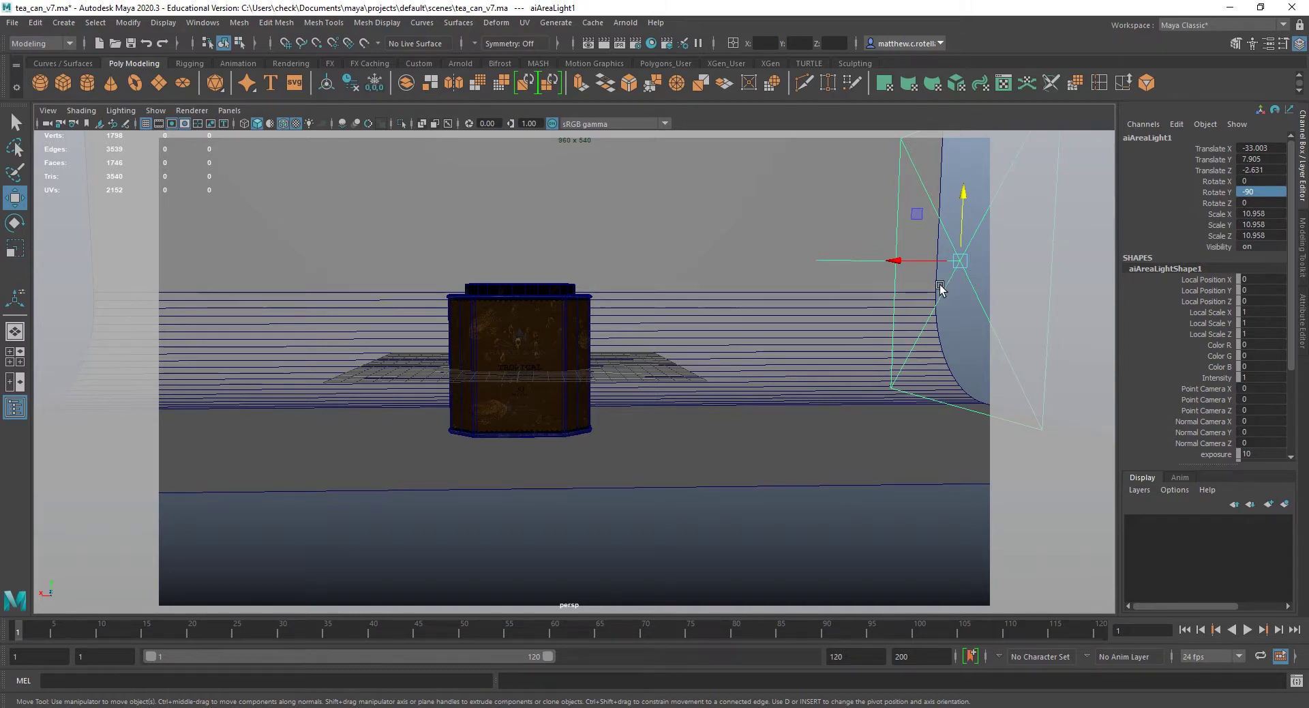
Duplicate the area light to the can's opposite side at about X 27 and set the copy's Y rotation to 90.
shift+drag(896, 261, 77, 270)
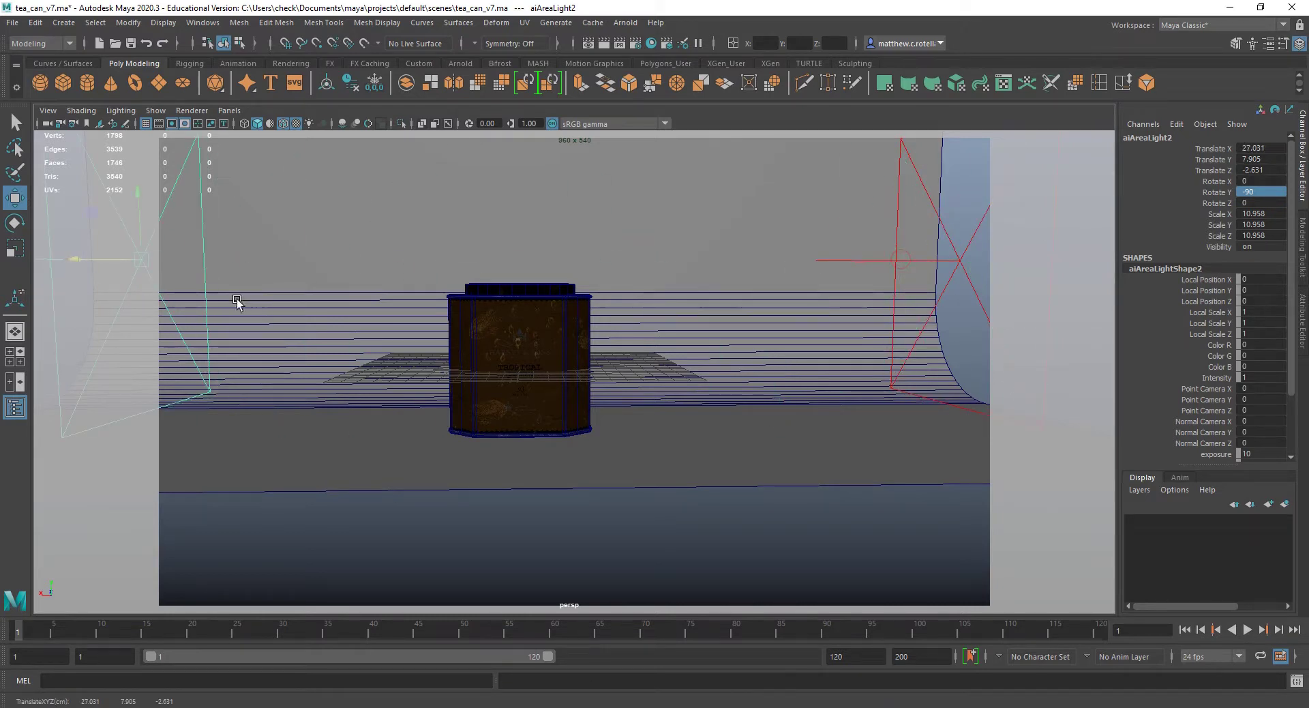
click(1274, 192)
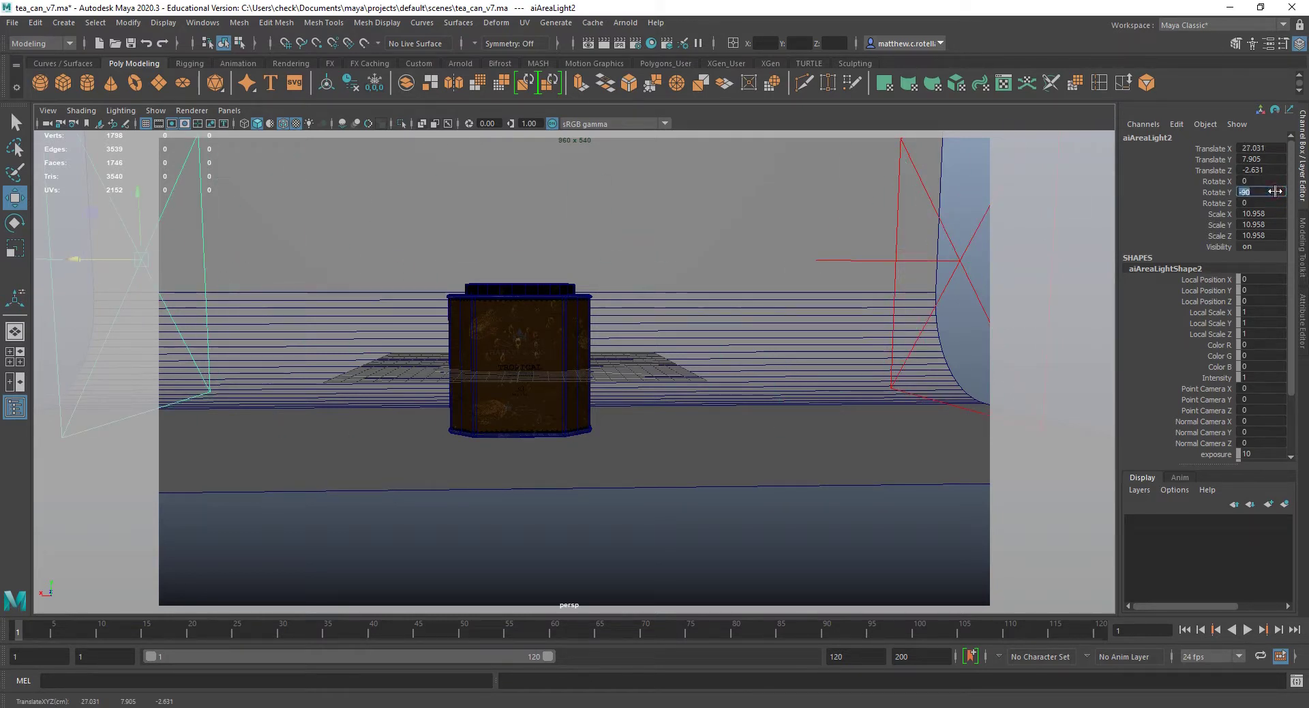
text(90)
key(Return)
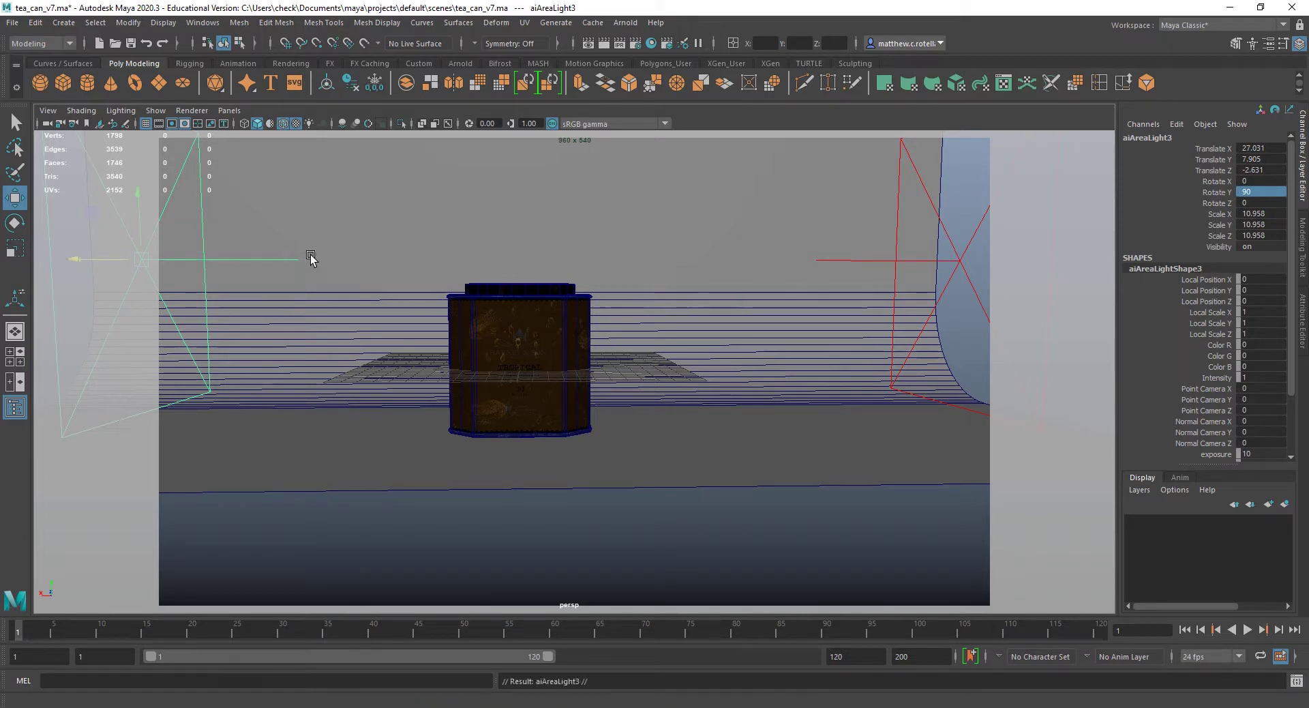
Duplicate the second area light, move the copy above the tea can and set its X rotation to -90 so it points down.
key(ctrl+d)
middle_drag(100, 219, 442, 86)
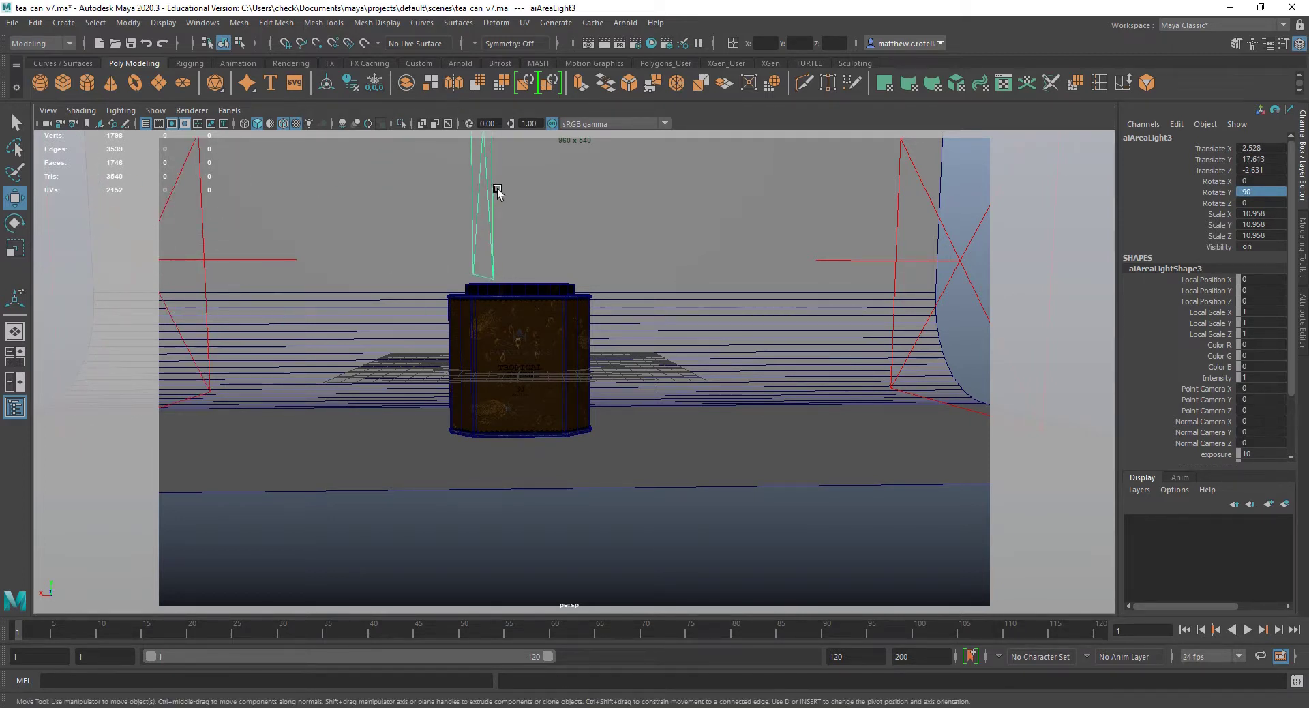
key(e)
drag(525, 205, 1282, 151)
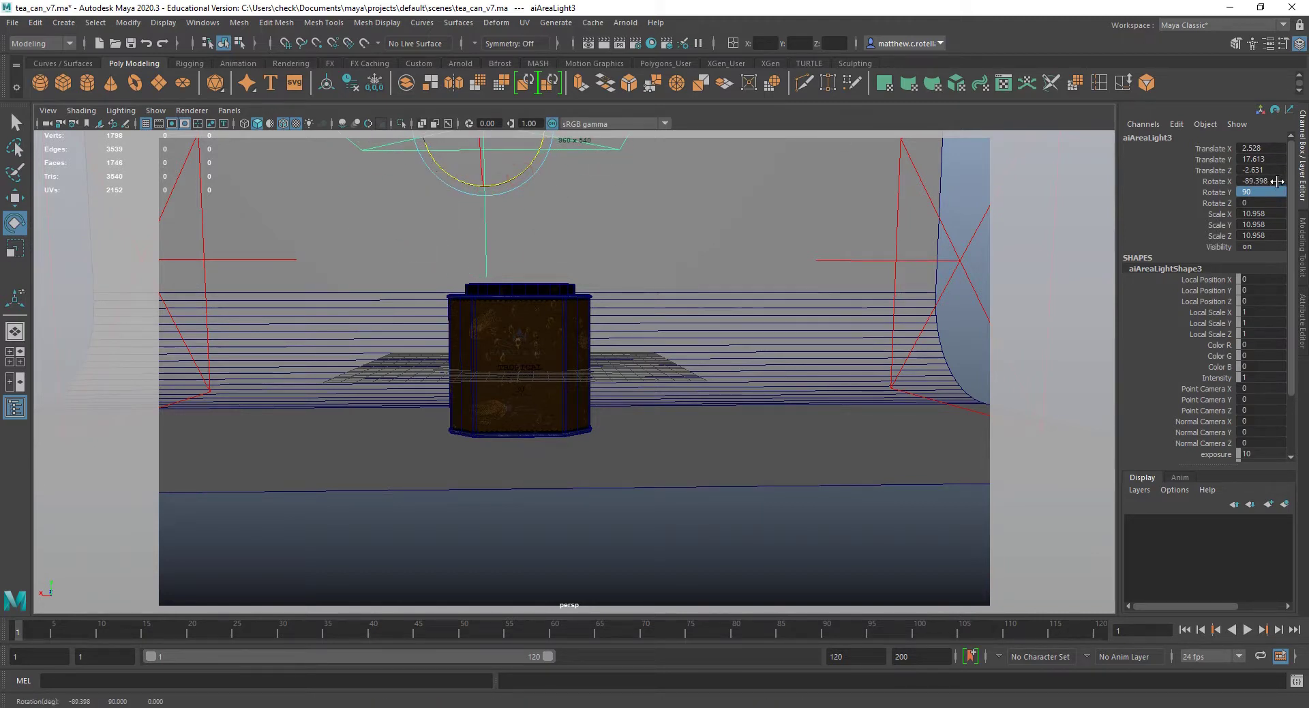
click(1276, 182)
text(-9)
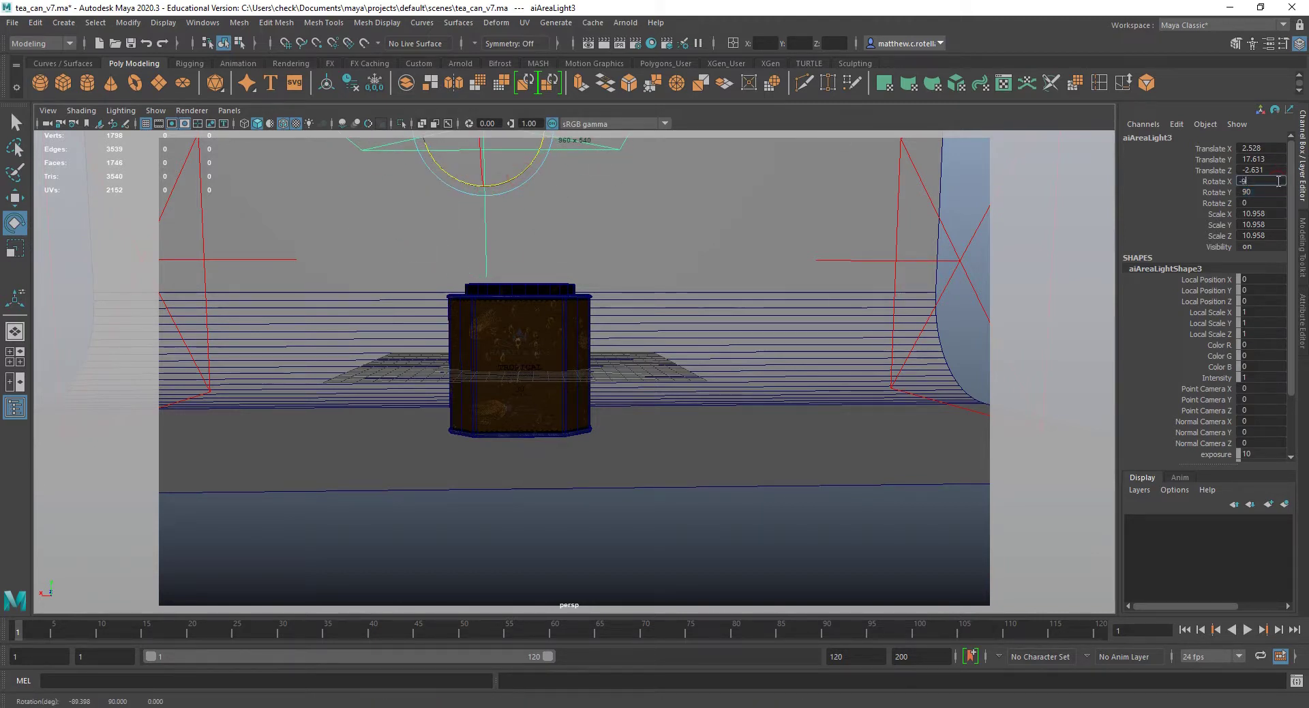
text(0)
key(Return)
Raise the overhead area light to about Y 23.4, above the top of the backdrop.
key(w)
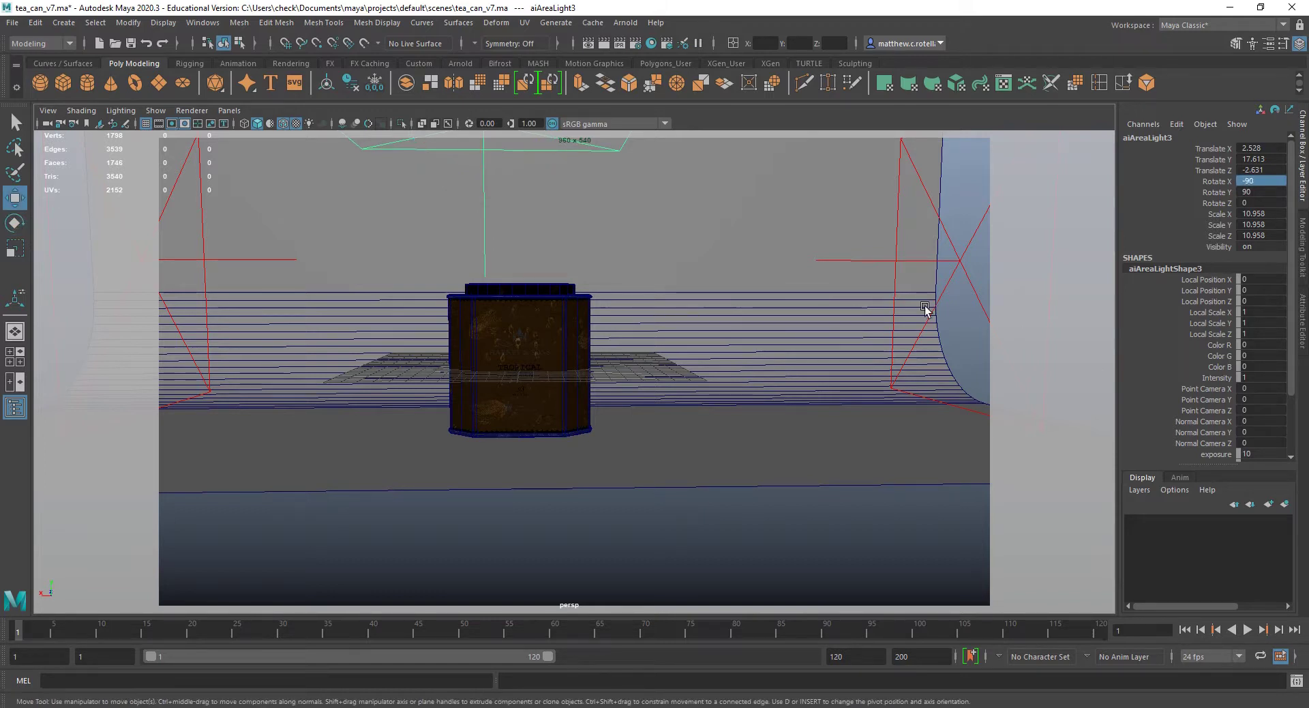
scroll(535, 269, down, 3)
drag(514, 193, 520, 157)
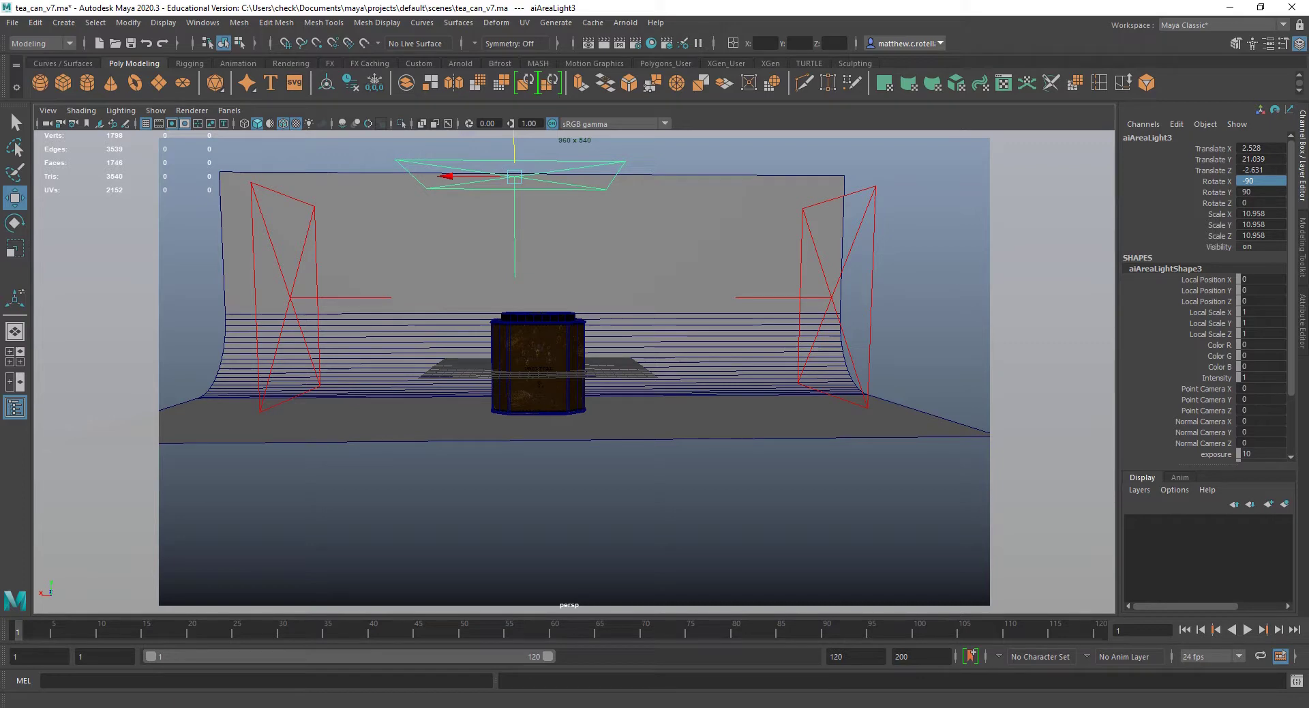
drag(514, 137, 511, 123)
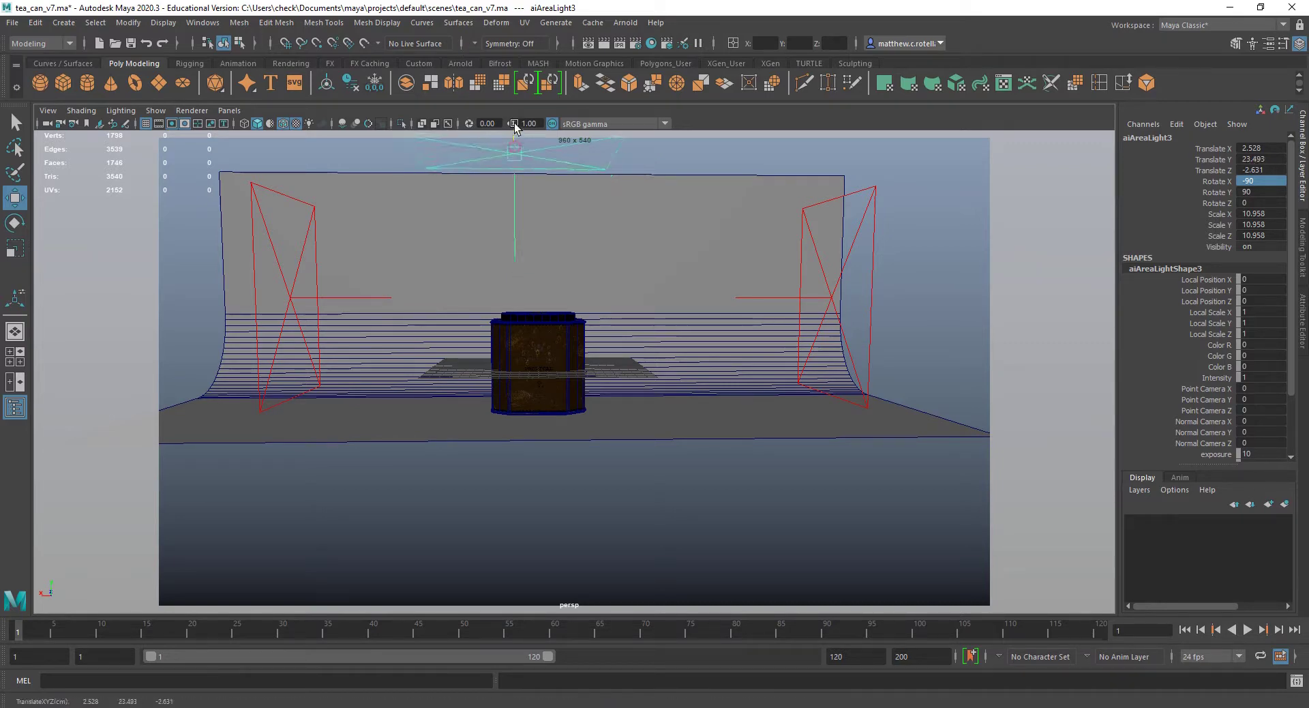
Render a closer view of the tea can lit by the three area lights, then abort the render.
alt+right_drag(432, 292, 646, 482)
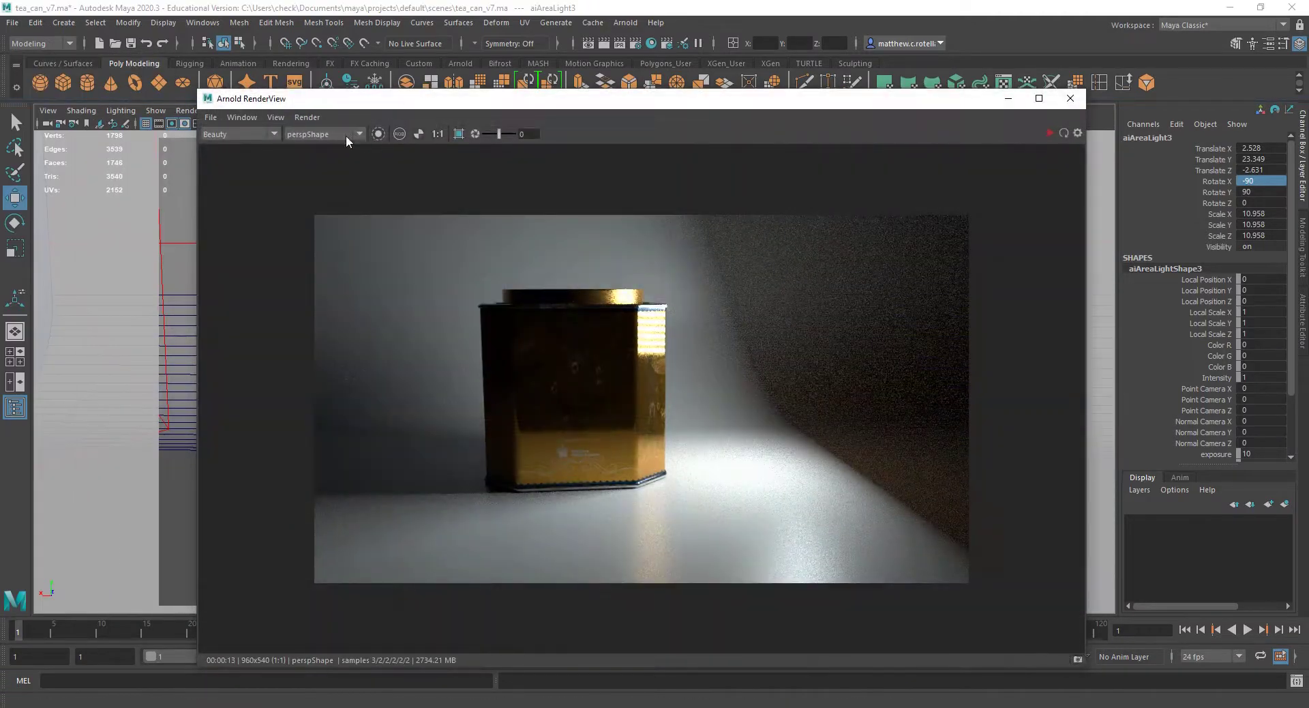
click(307, 117)
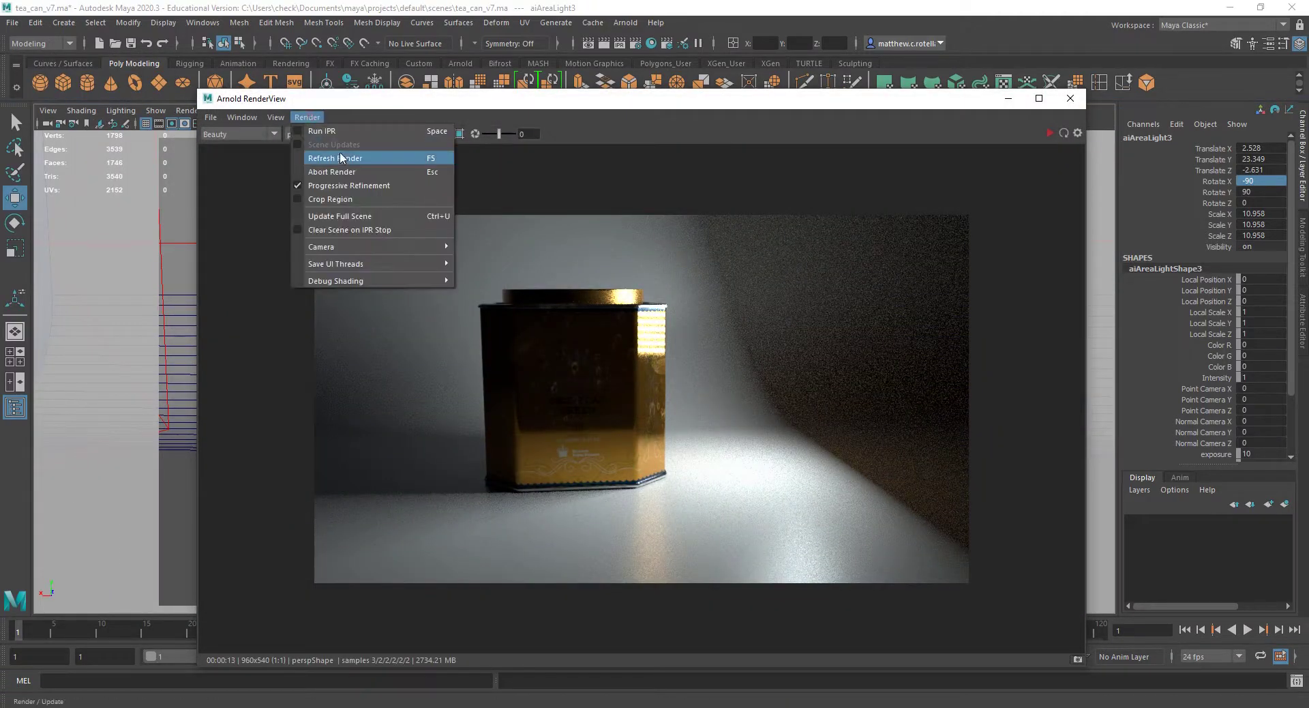
click(345, 161)
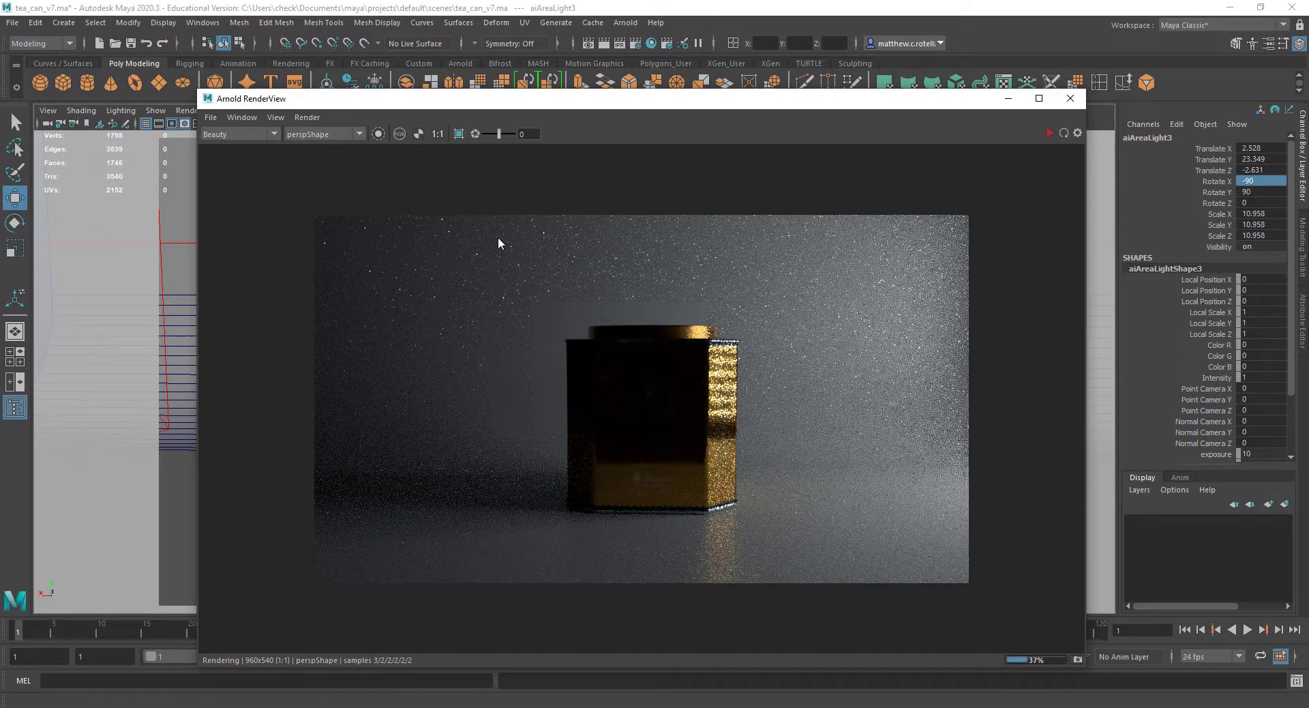
key(Escape)
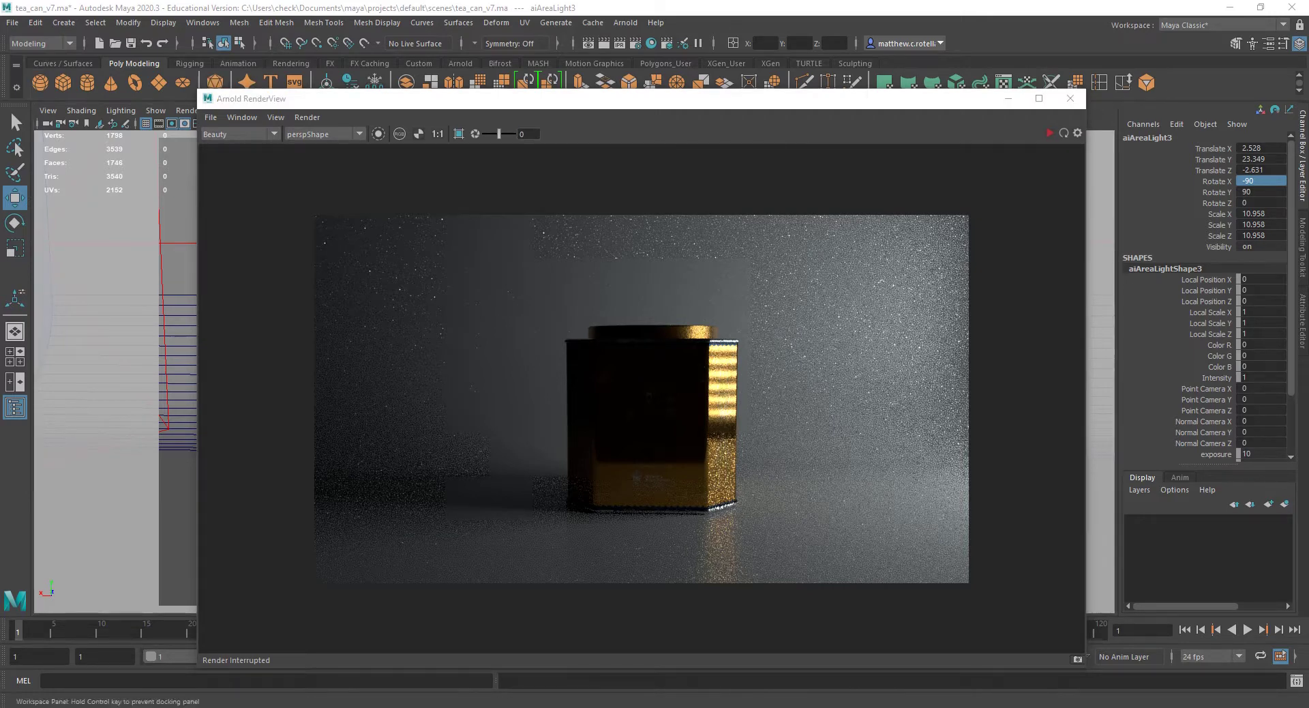
Set the exposure of aiAreaLight1, aiAreaLight2 and aiAreaLight3 to 15.
click(529, 361)
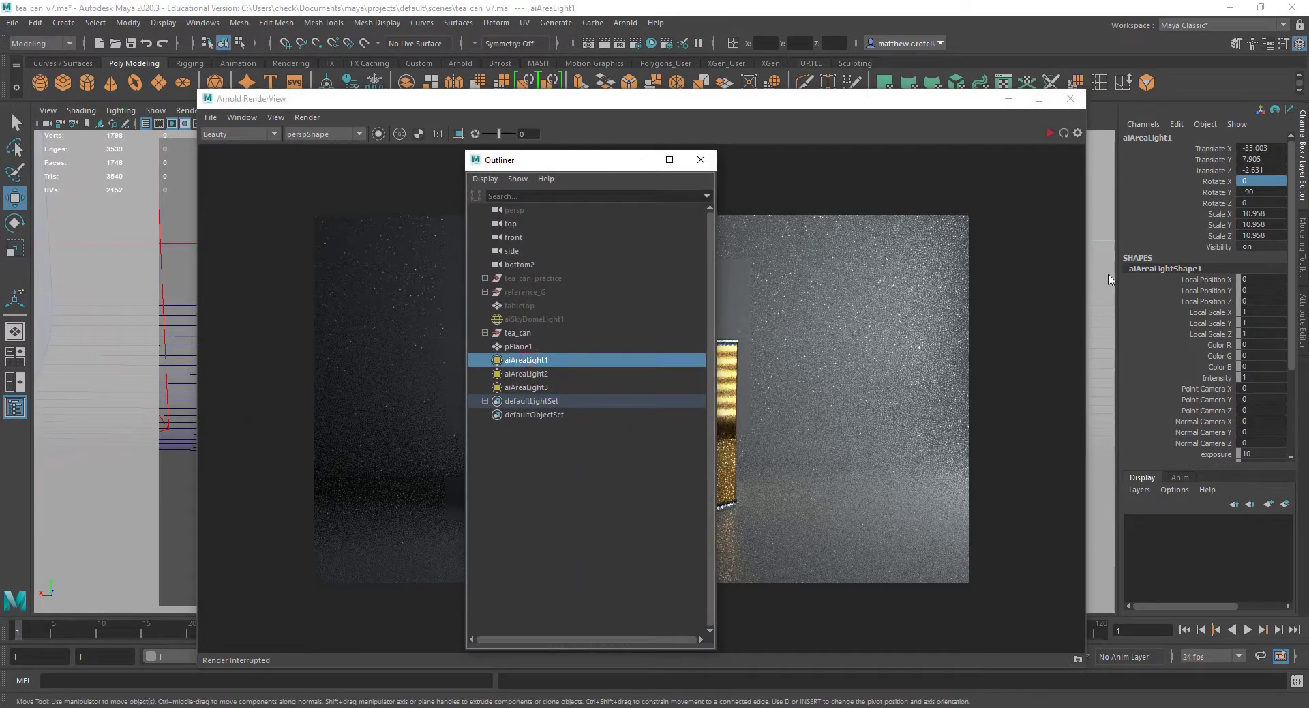
click(1304, 317)
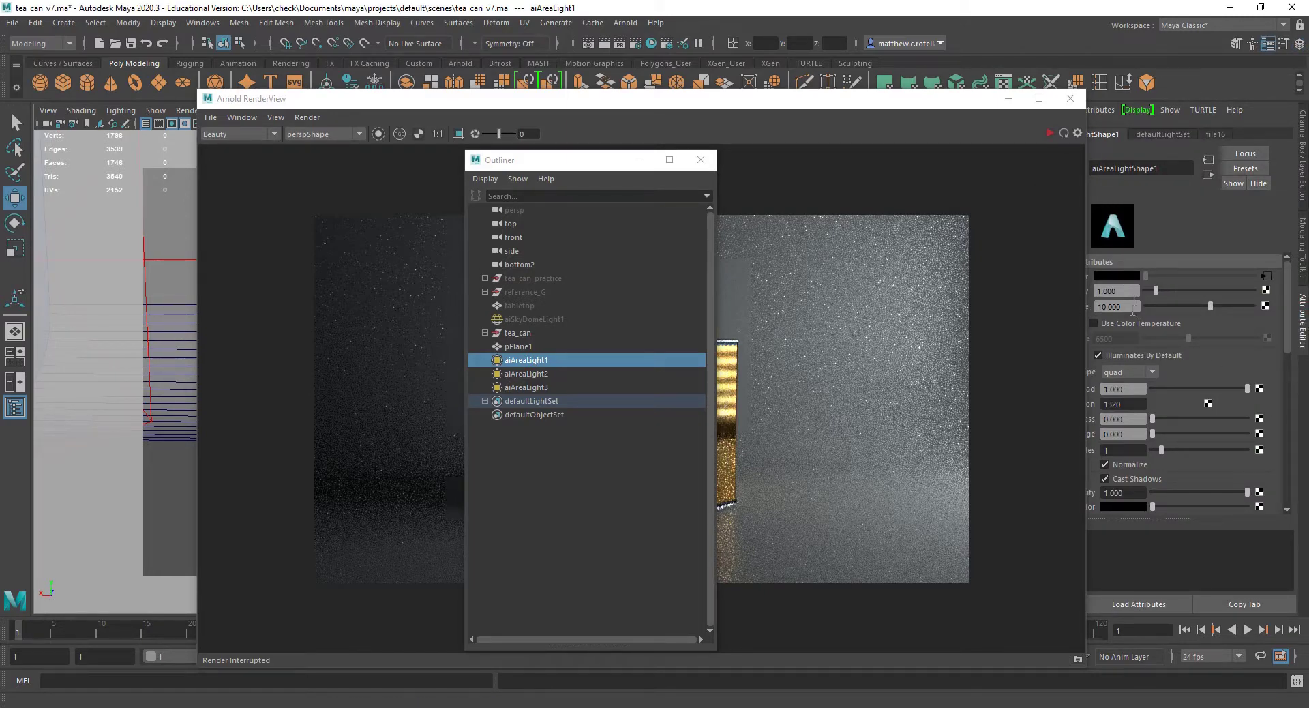
drag(1133, 310, 1020, 310)
key(Return)
click(539, 374)
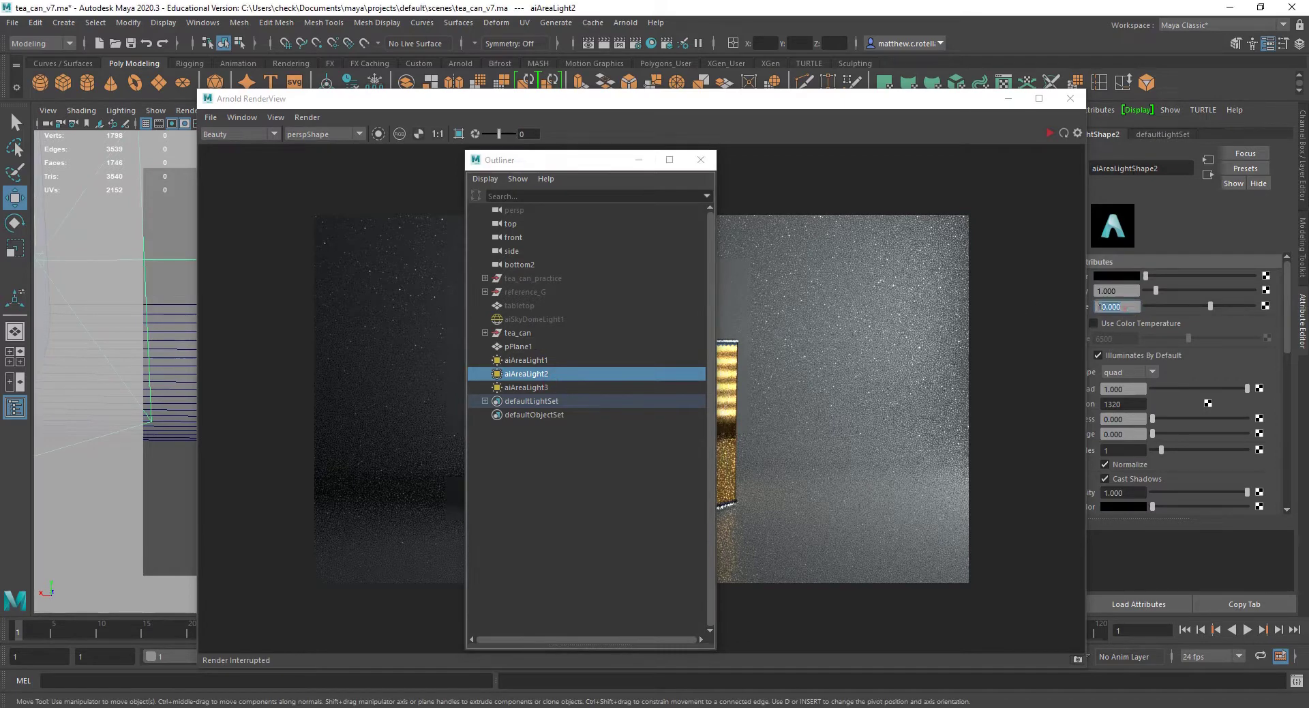
text(15)
key(Return)
click(536, 387)
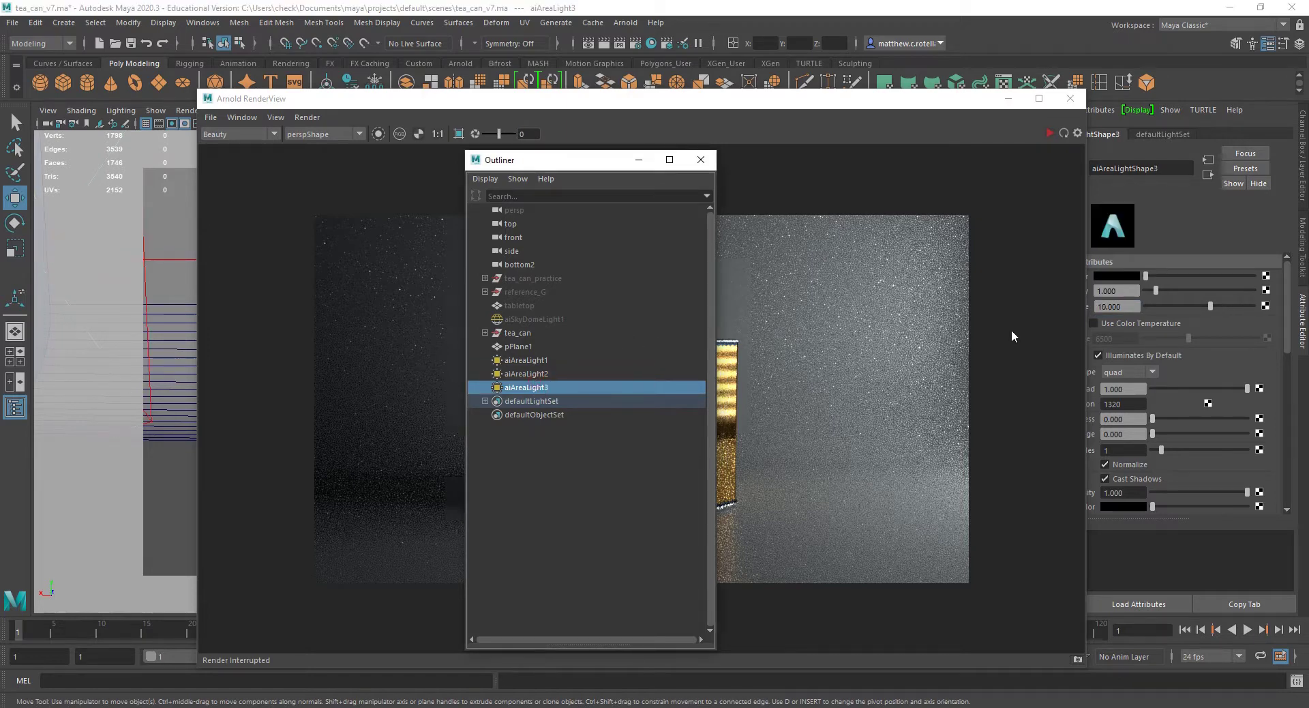
double_click(1130, 307)
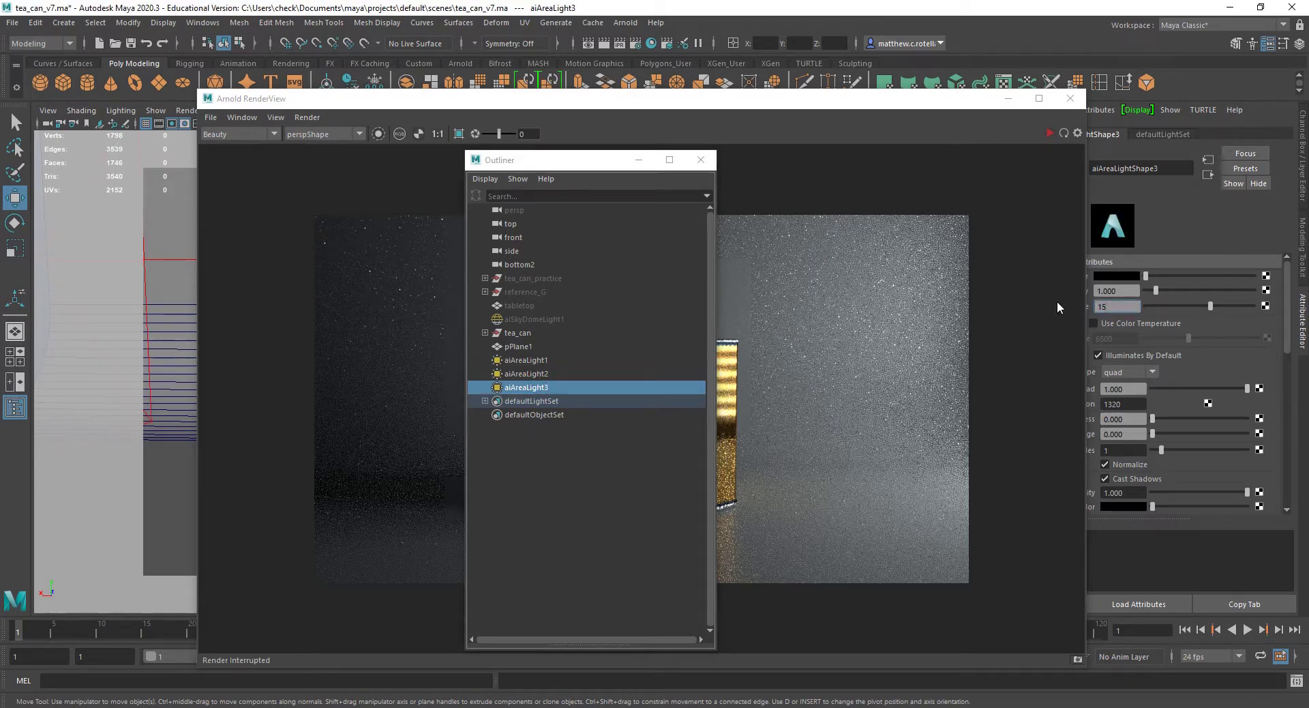
key(Return)
Render the tea can again to check the higher light exposures, then abort the render.
drag(850, 103, 768, 130)
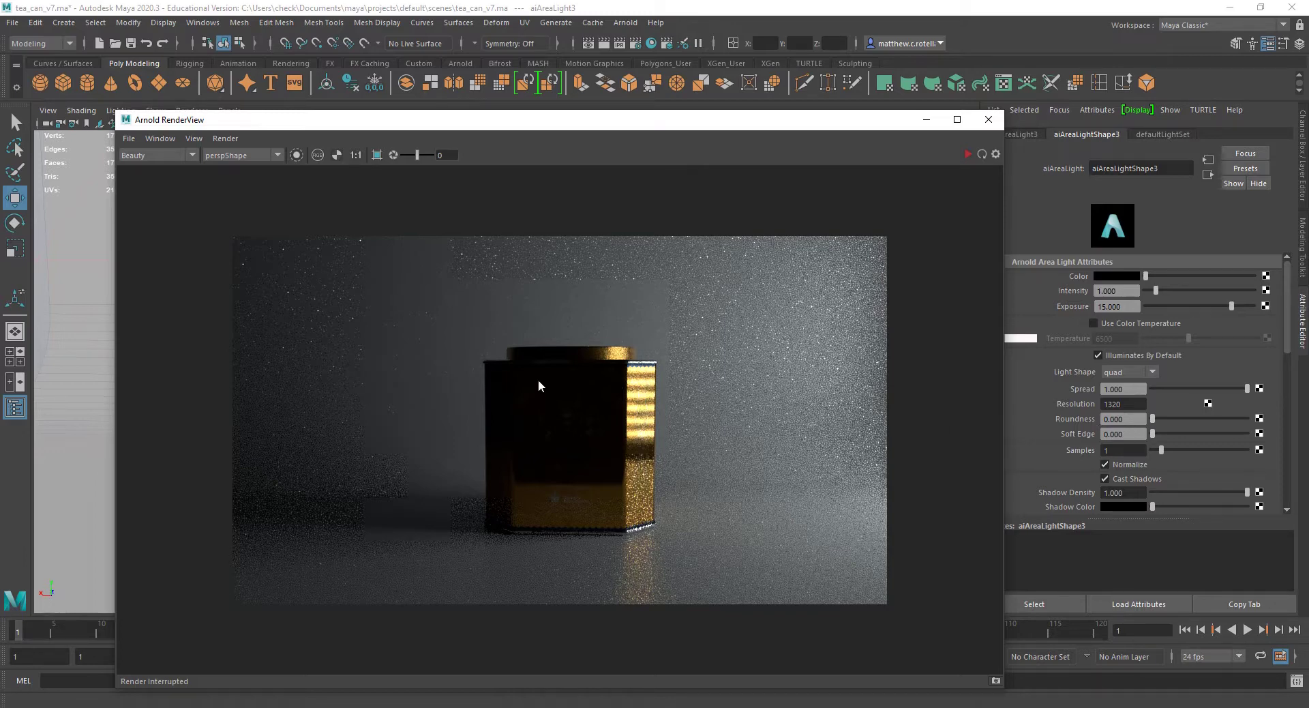
click(225, 139)
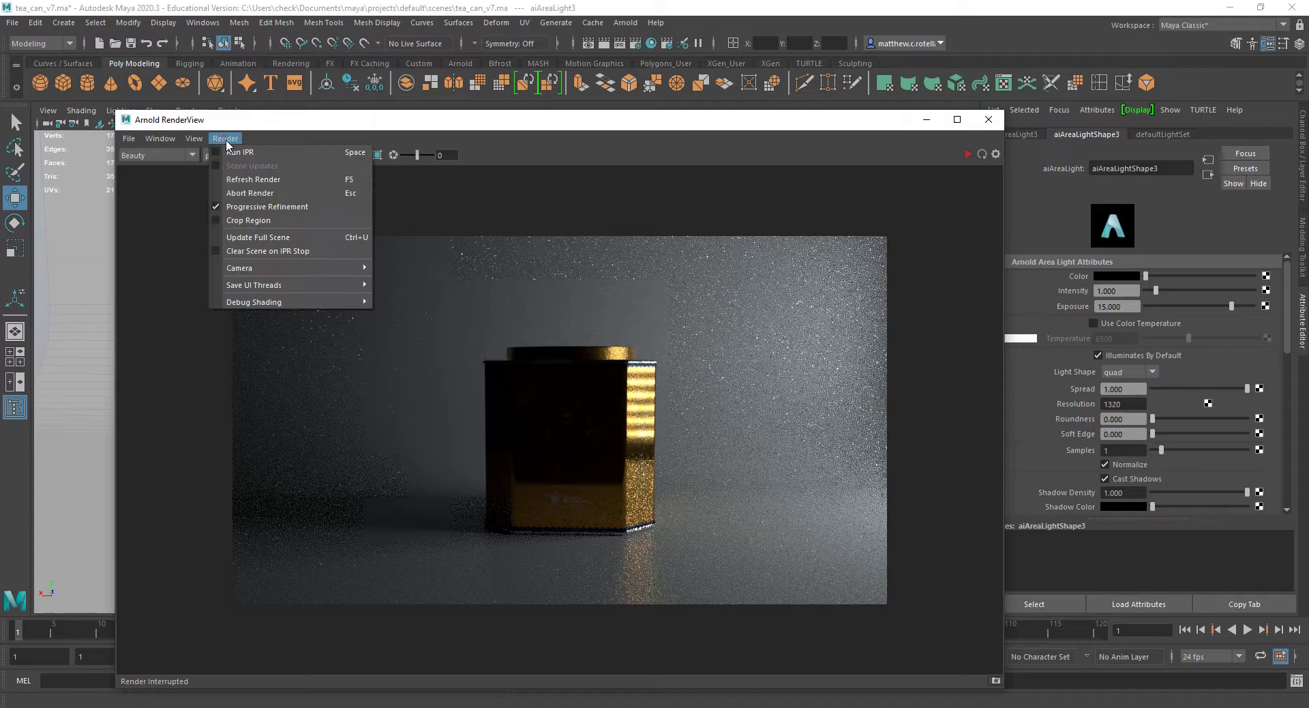
click(255, 182)
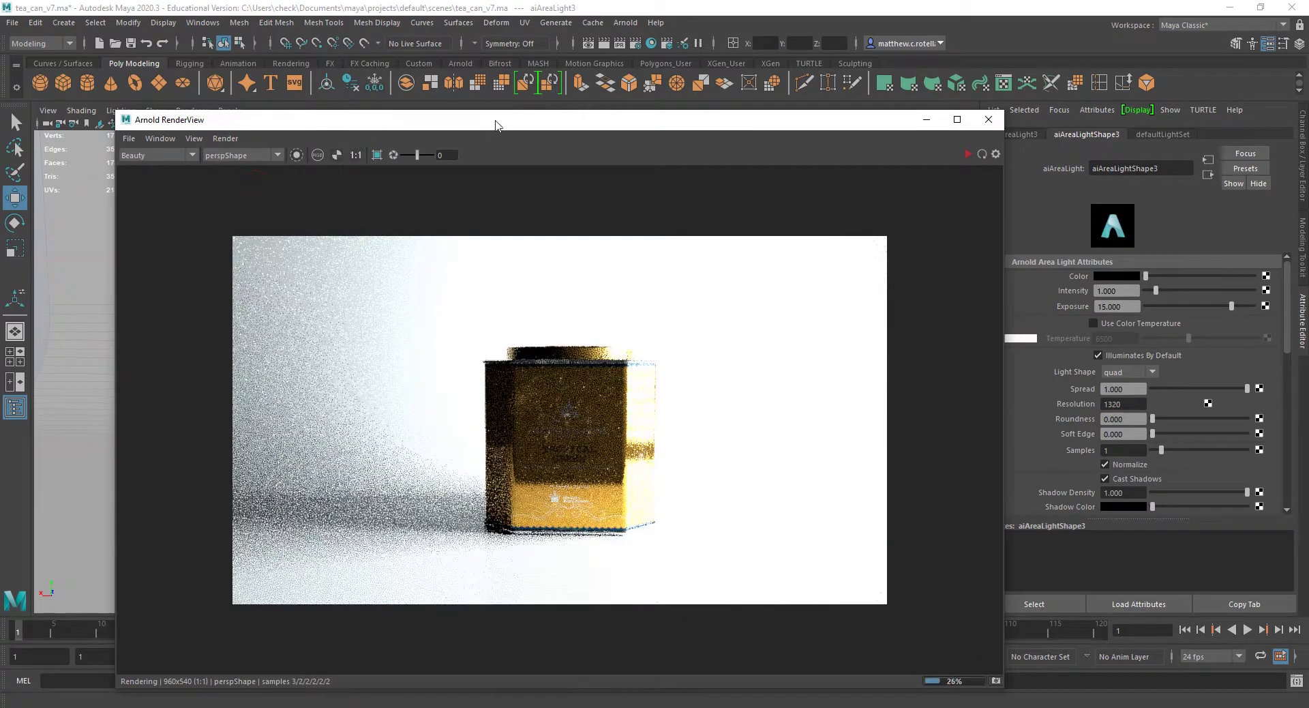
key(Escape)
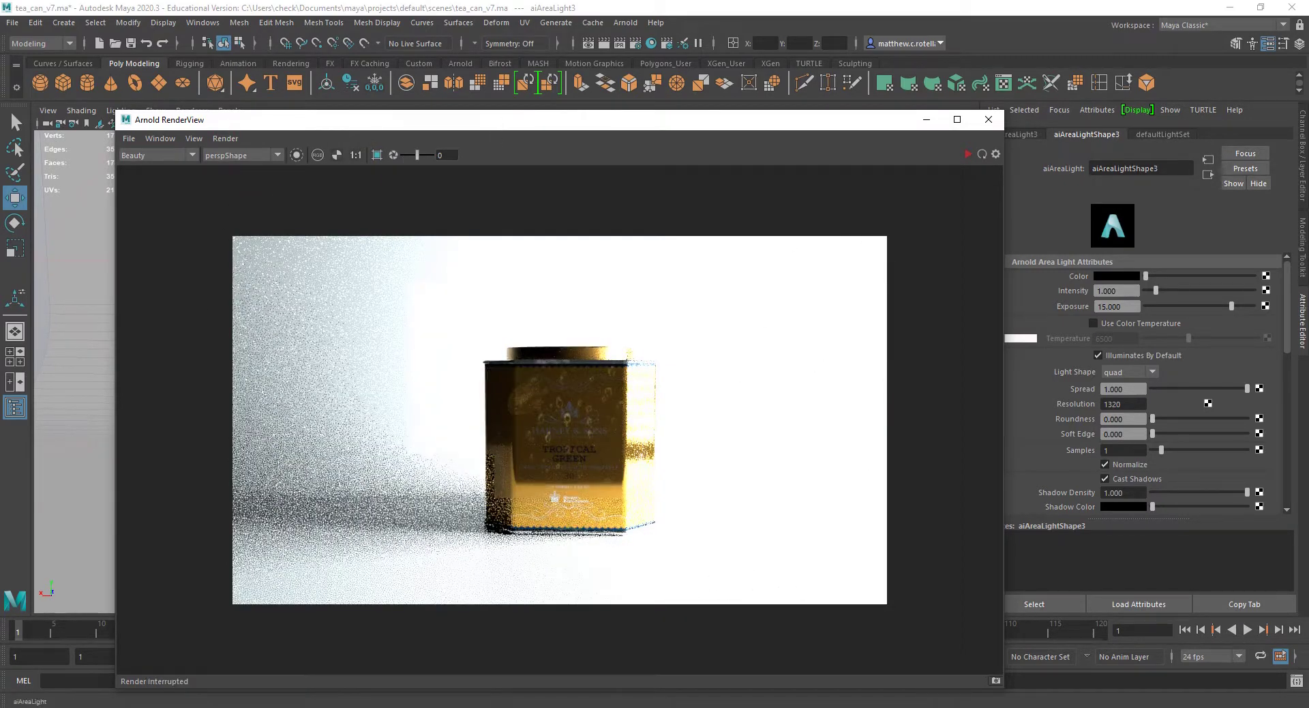
Lower the exposure of aiAreaLight1 to 13.
drag(525, 128, 121, 144)
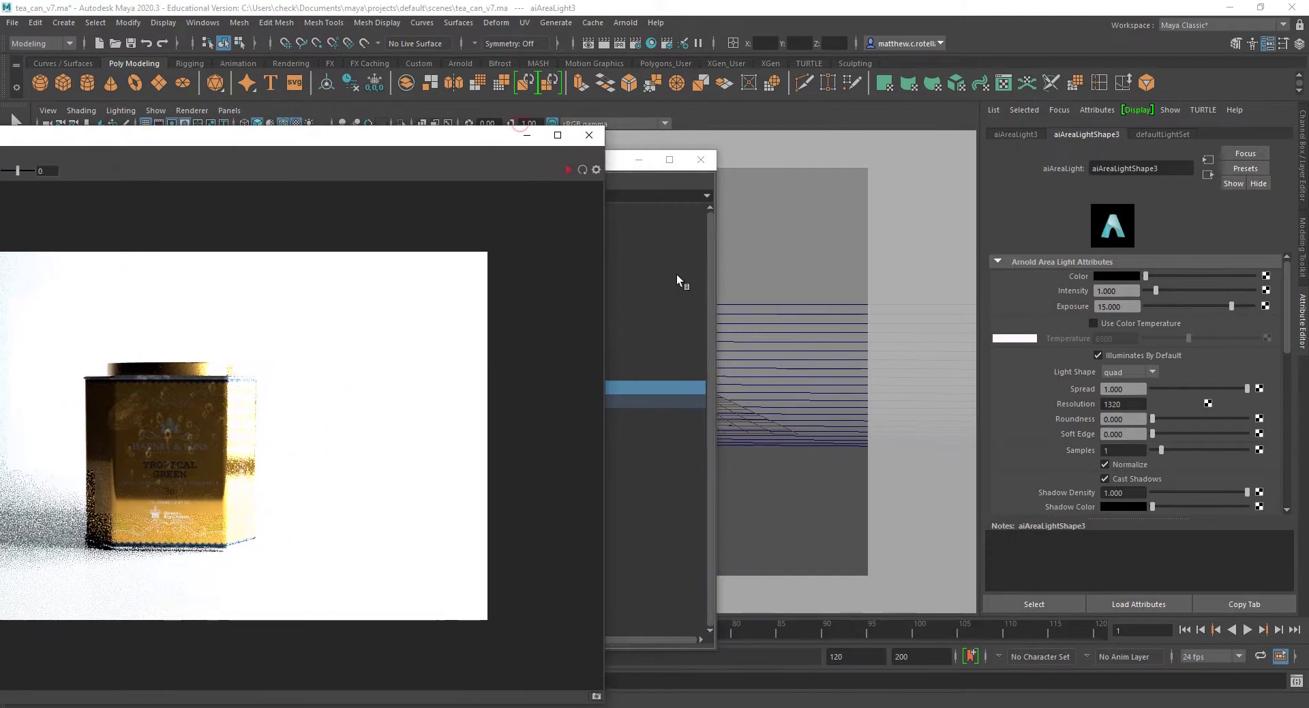
click(653, 349)
click(547, 387)
click(548, 374)
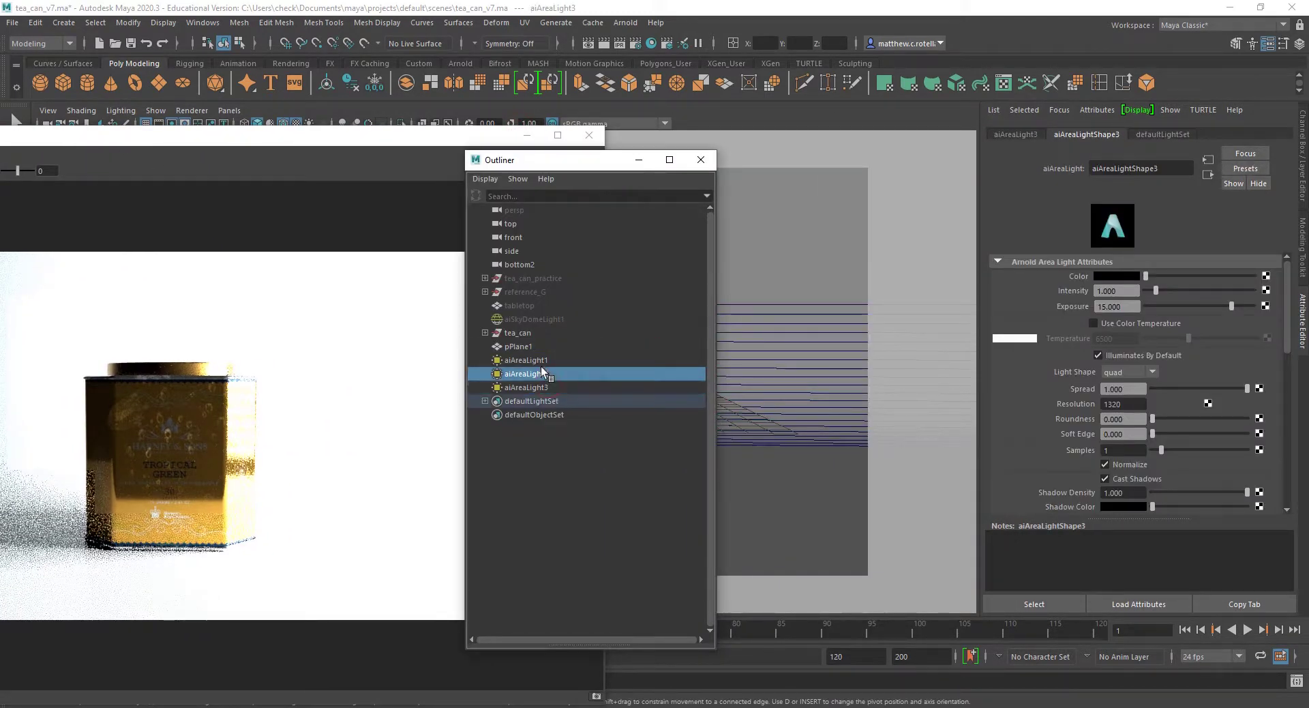
click(553, 360)
click(1115, 307)
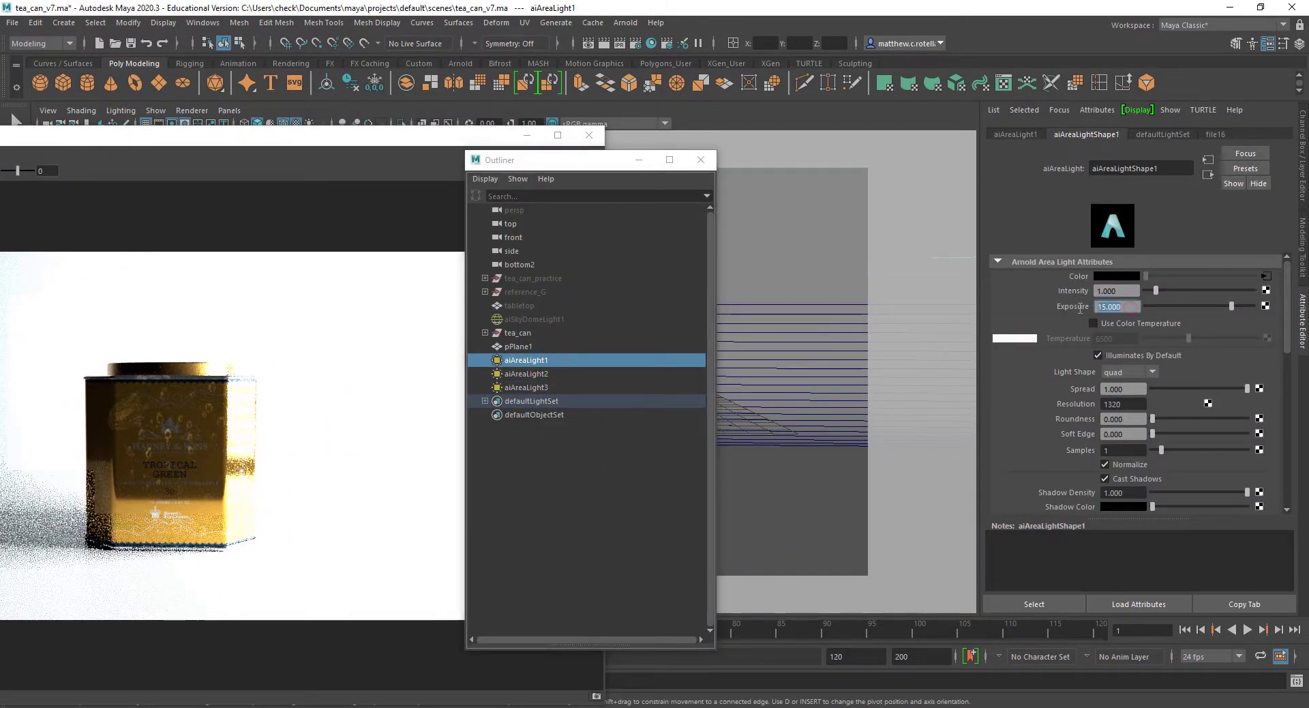
text(13)
key(Return)
Set the exposure of aiAreaLight2 and aiAreaLight3 to 13 as well.
click(534, 374)
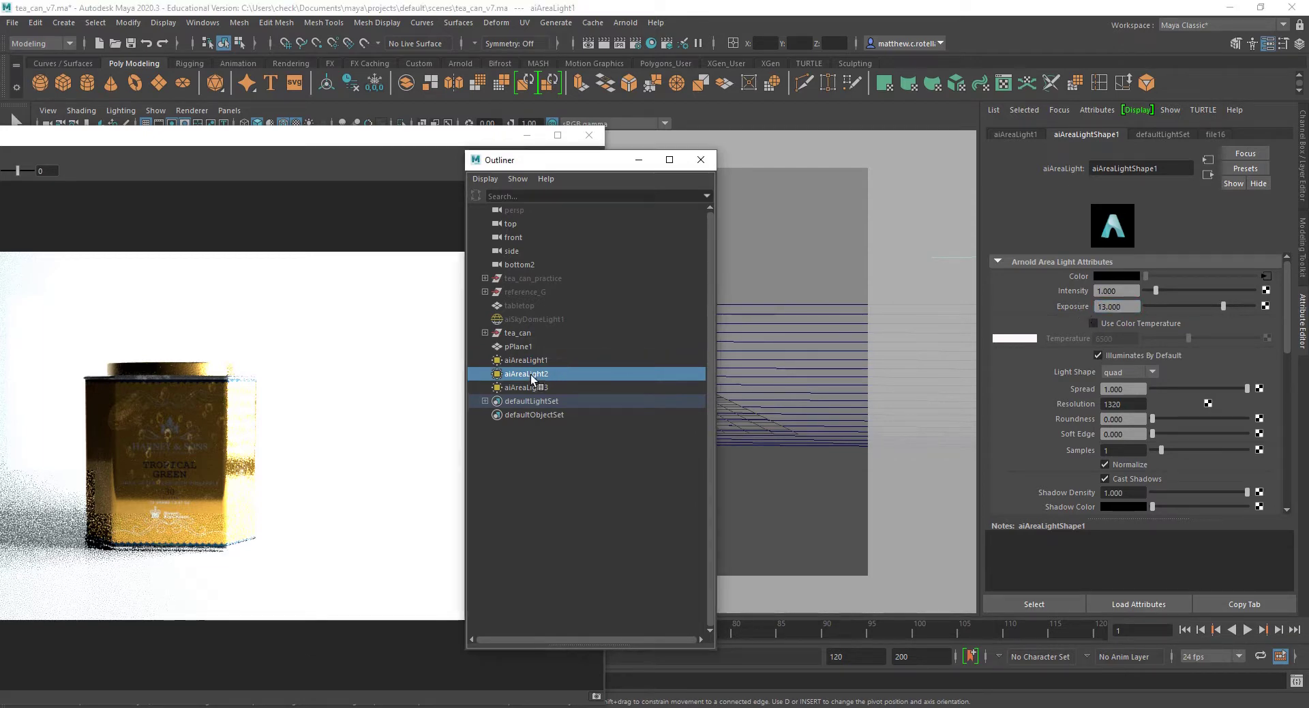
text(13)
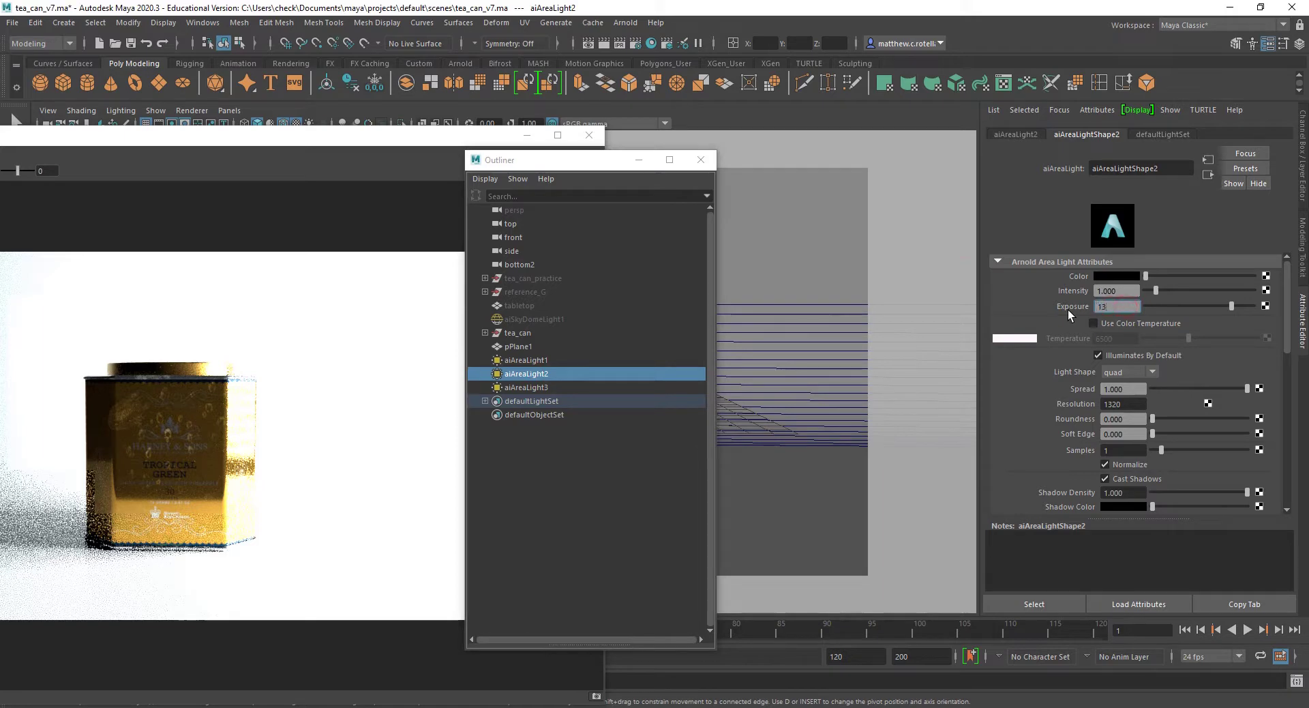
key(Return)
click(532, 387)
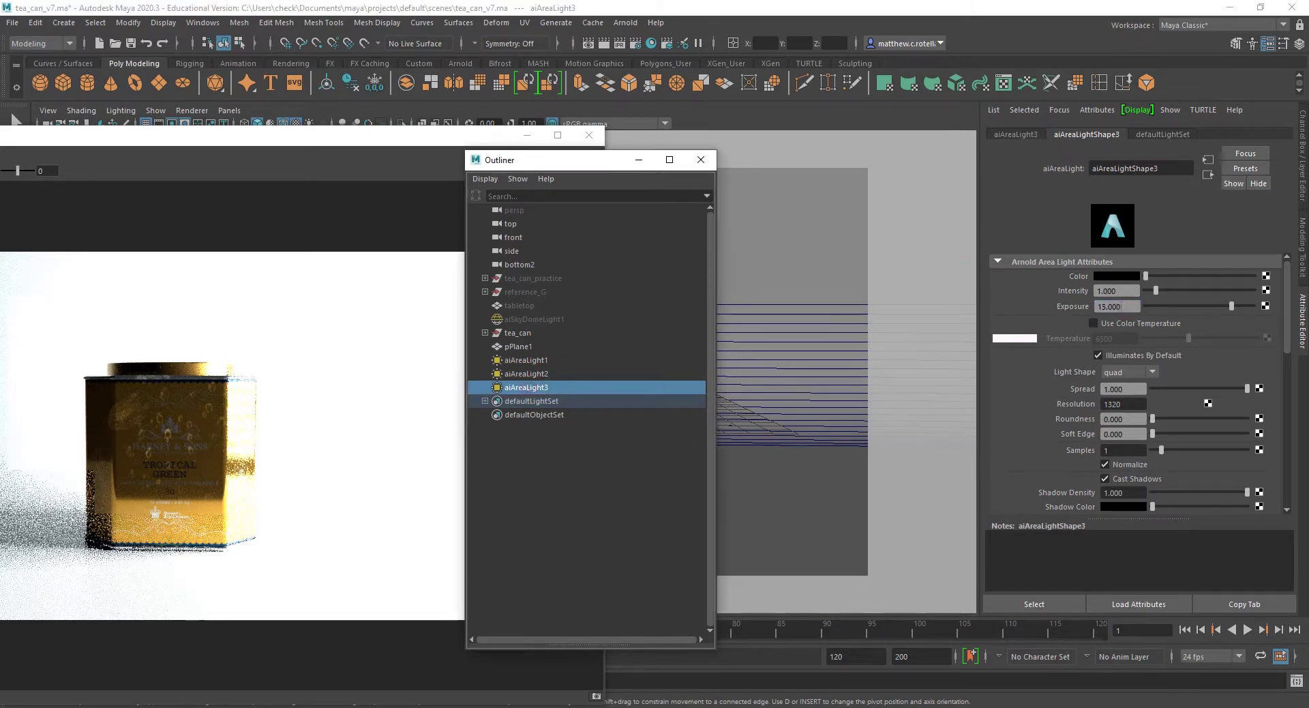
double_click(1111, 306)
text(13)
key(Return)
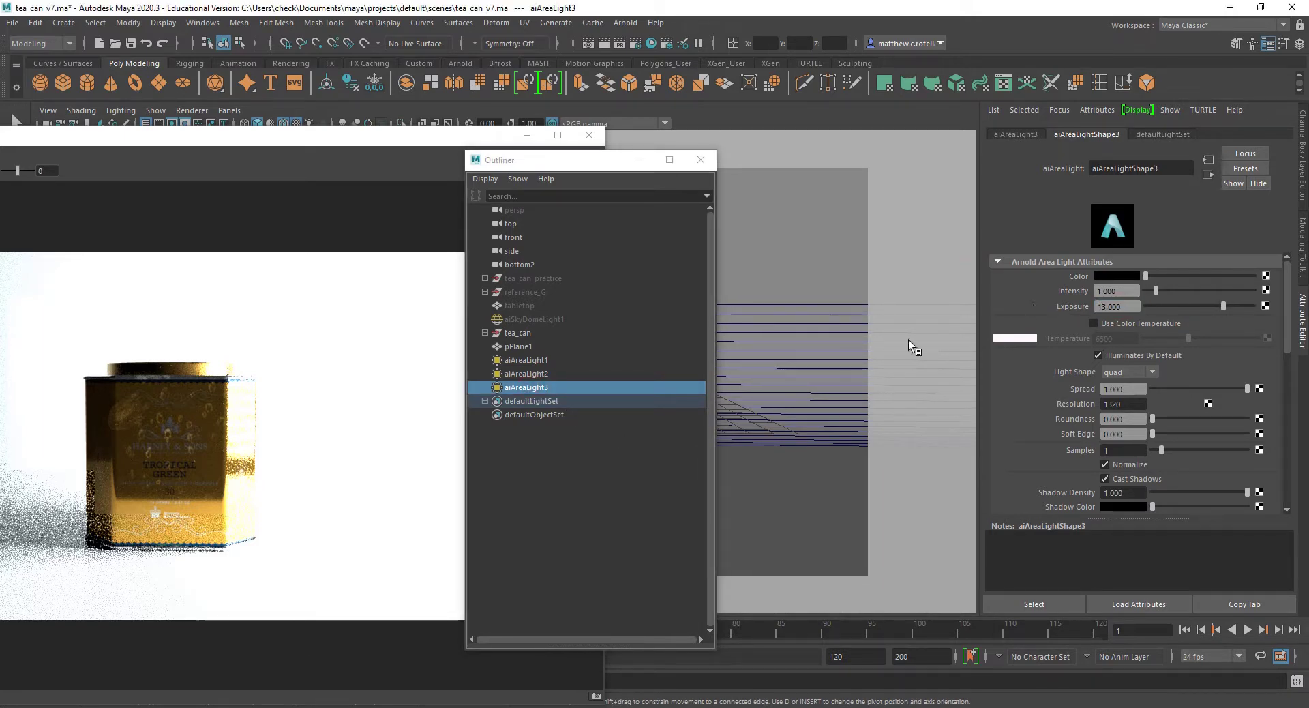
Refresh the Arnold render of the tea can to check the reduced light exposures.
drag(165, 135, 678, 107)
click(285, 121)
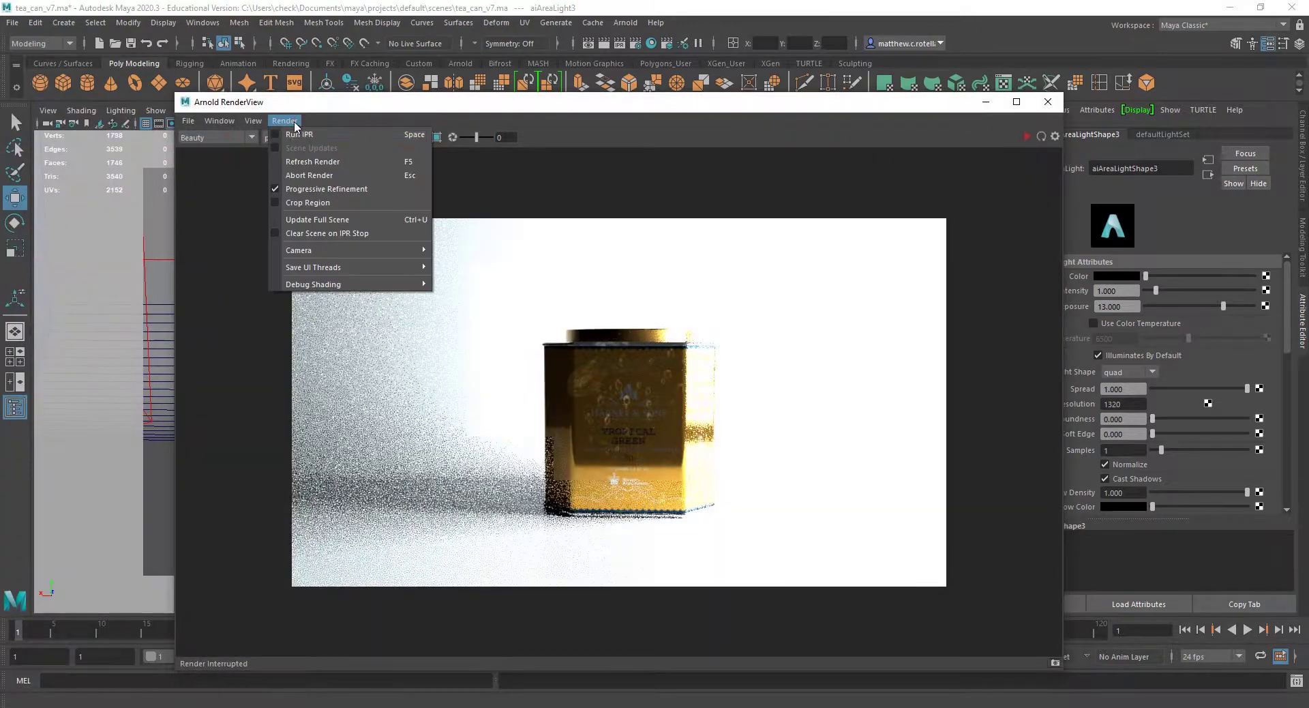
click(309, 158)
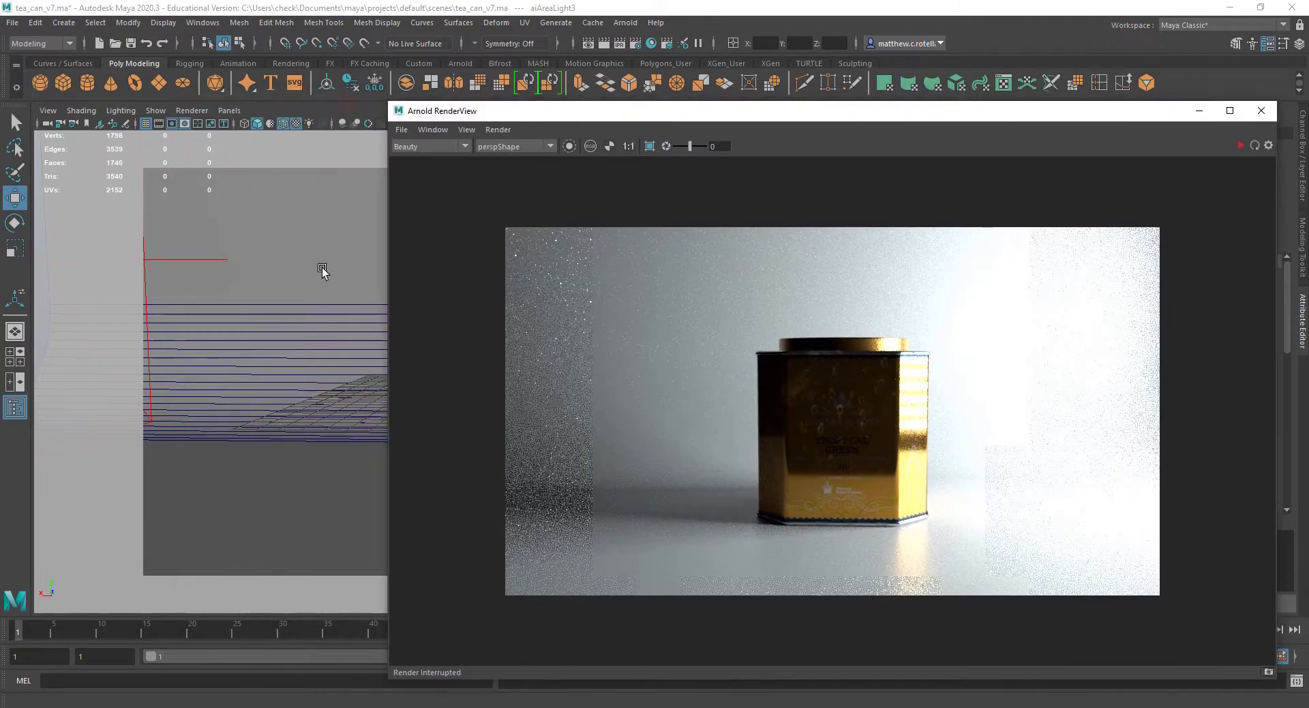
Abort the render and move the side light aiAreaLight2 closer to the tea can along X, to about X 24.2.
click(206, 259)
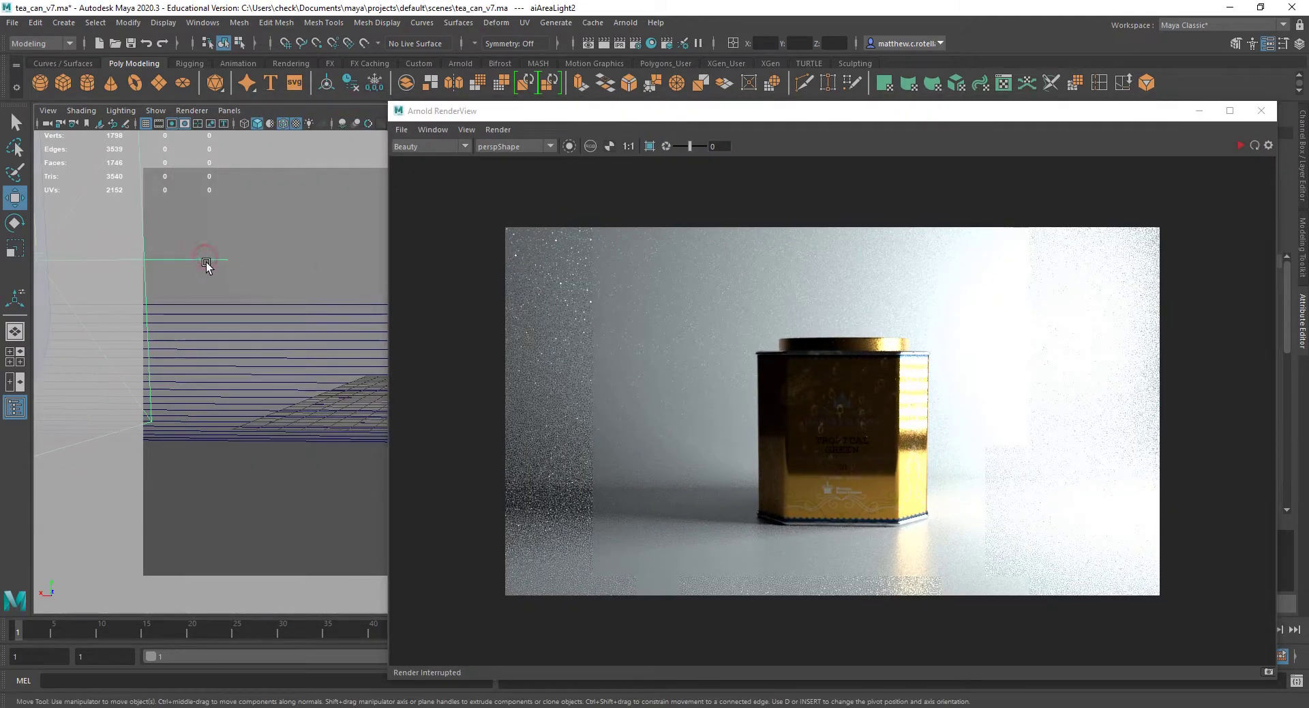
drag(563, 119, 316, 536)
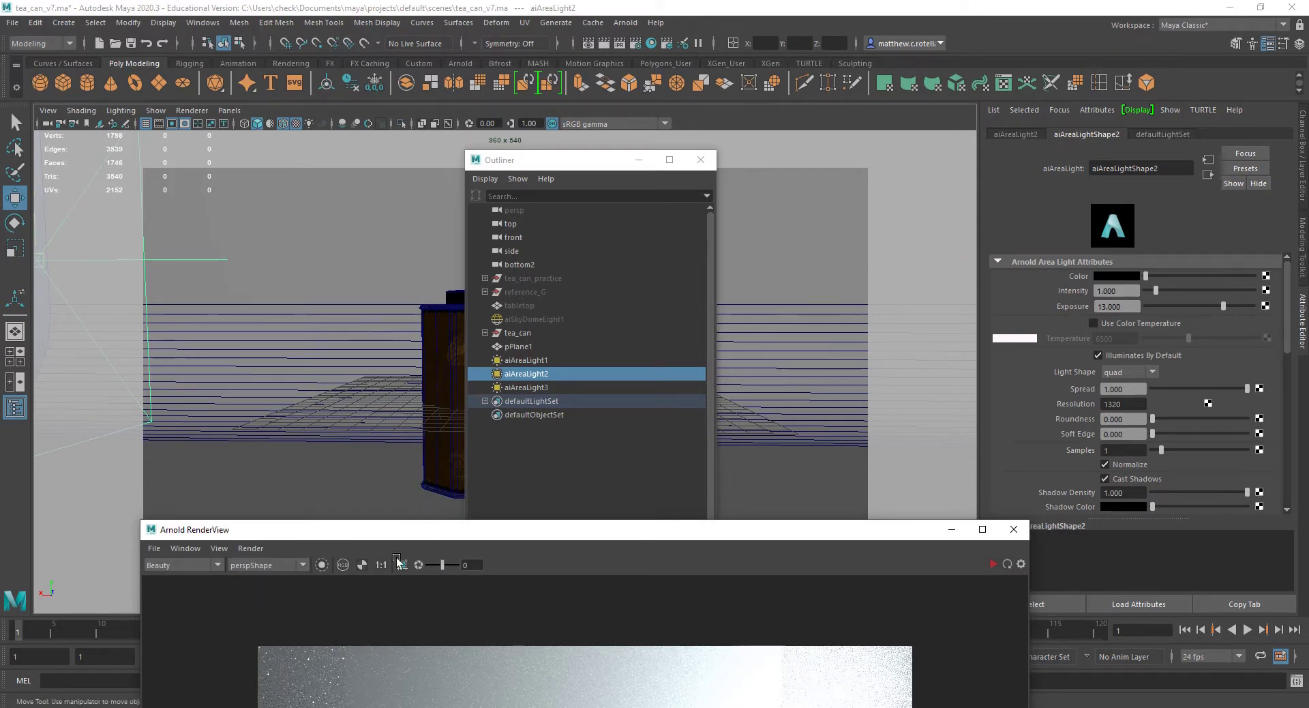
click(259, 549)
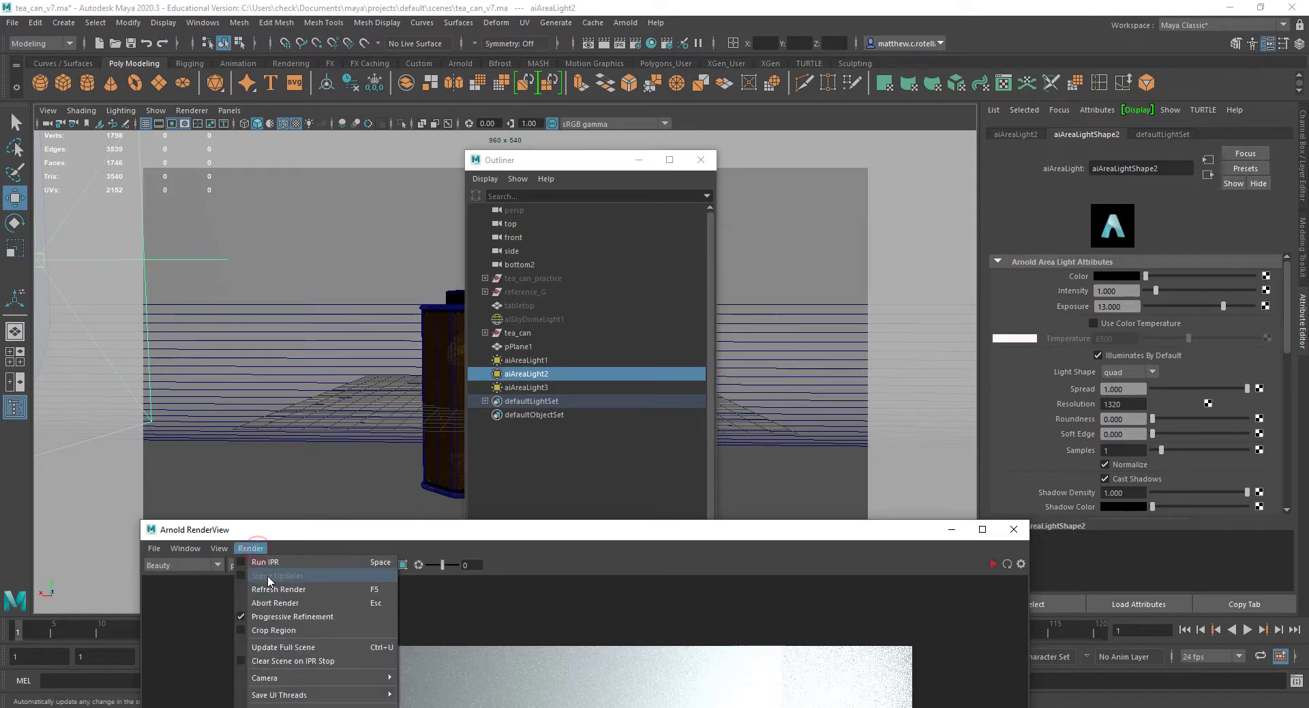
click(269, 600)
key(f)
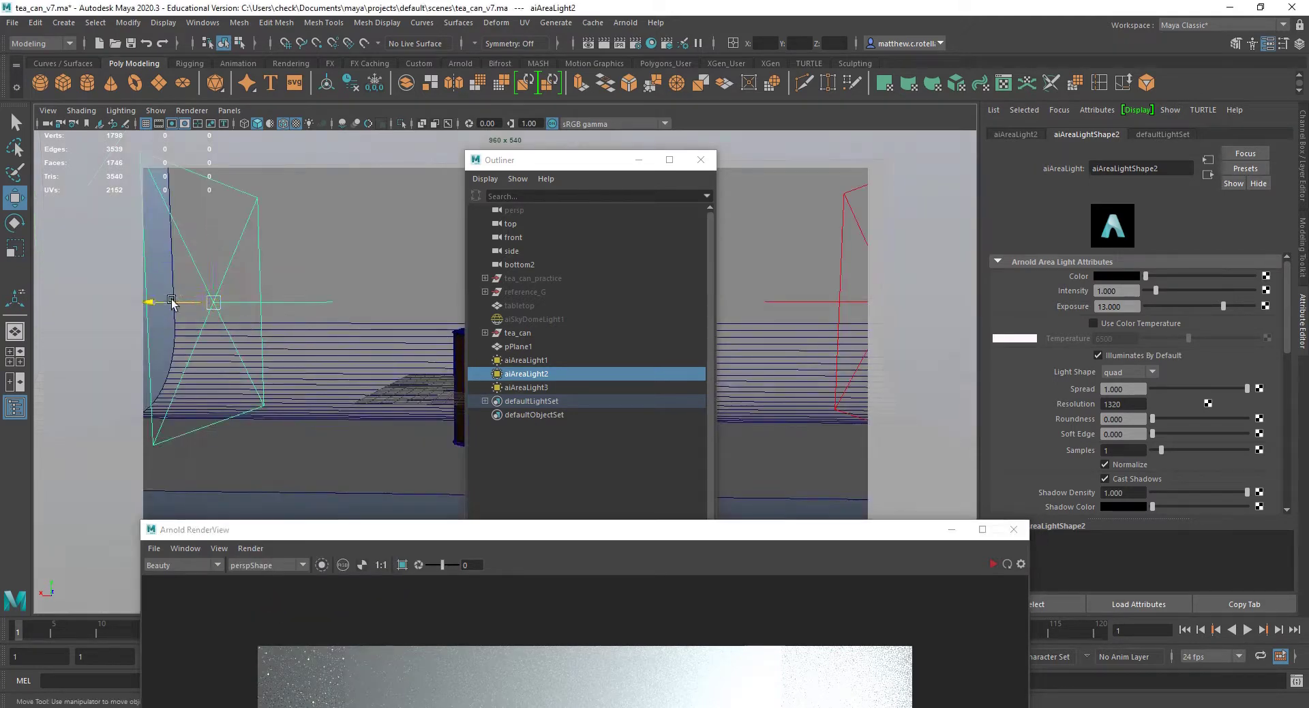
drag(176, 301, 356, 313)
Move aiAreaLight1 and aiAreaLight2 together toward the front of the can, bringing aiAreaLight2 to about X 27.9, Z -19.6.
click(591, 333)
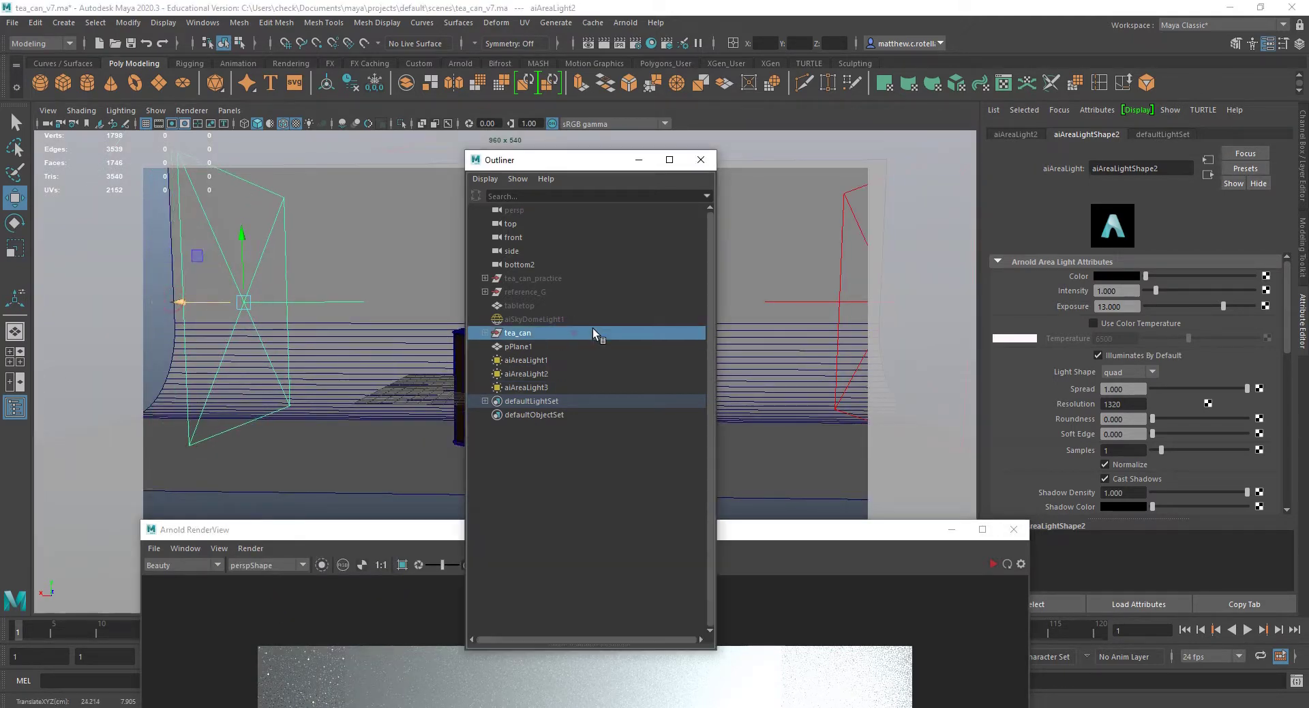
click(530, 361)
middle_drag(536, 389, 537, 377)
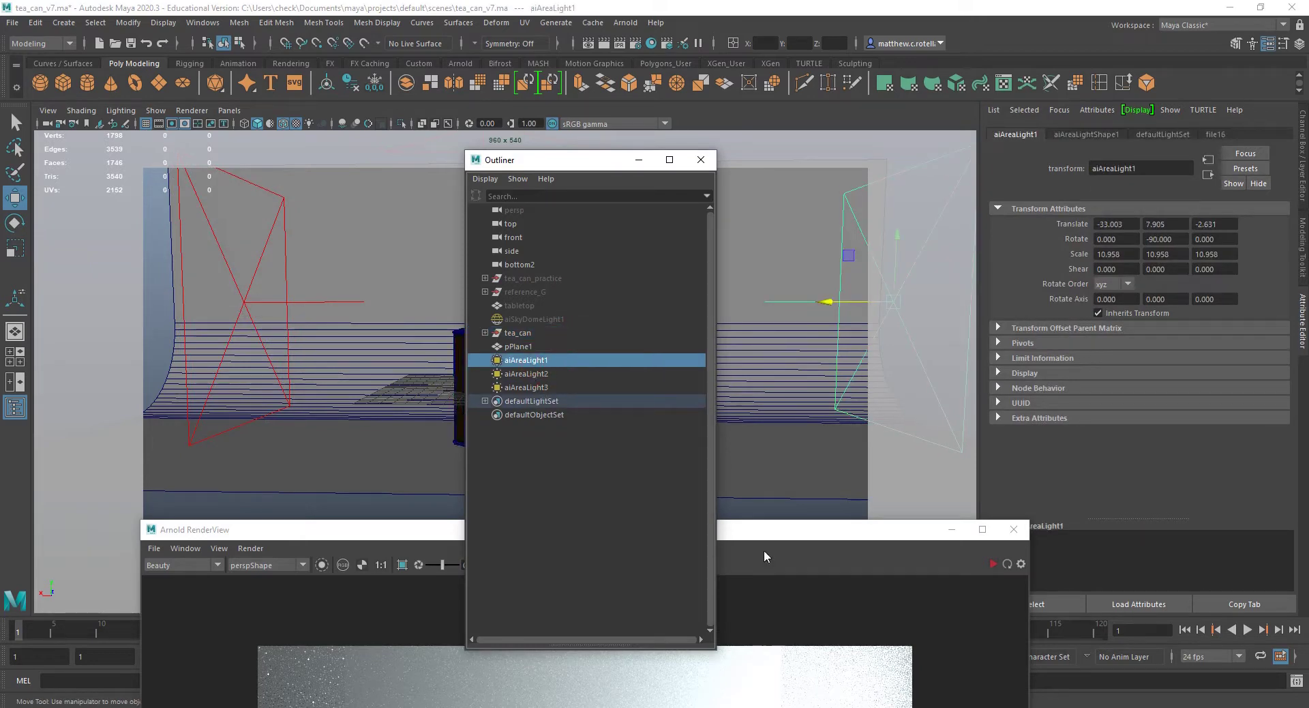
drag(759, 531, 799, 168)
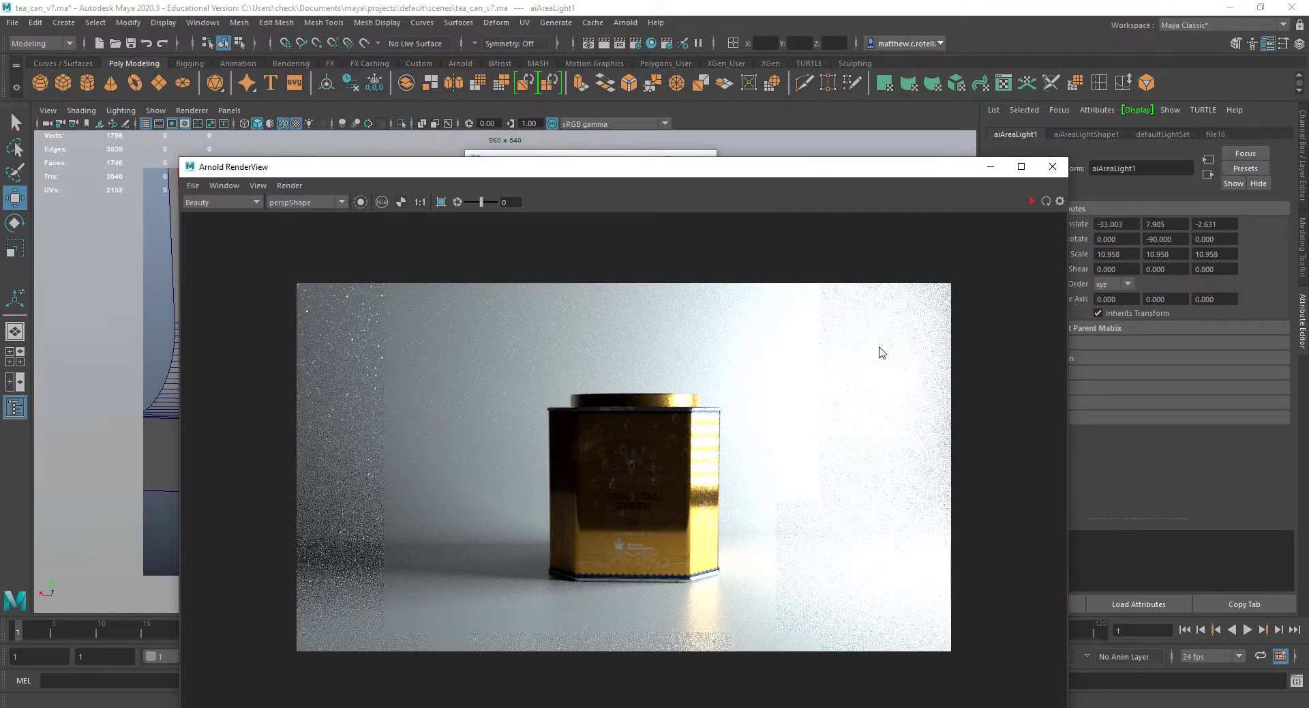
drag(615, 179, 622, 488)
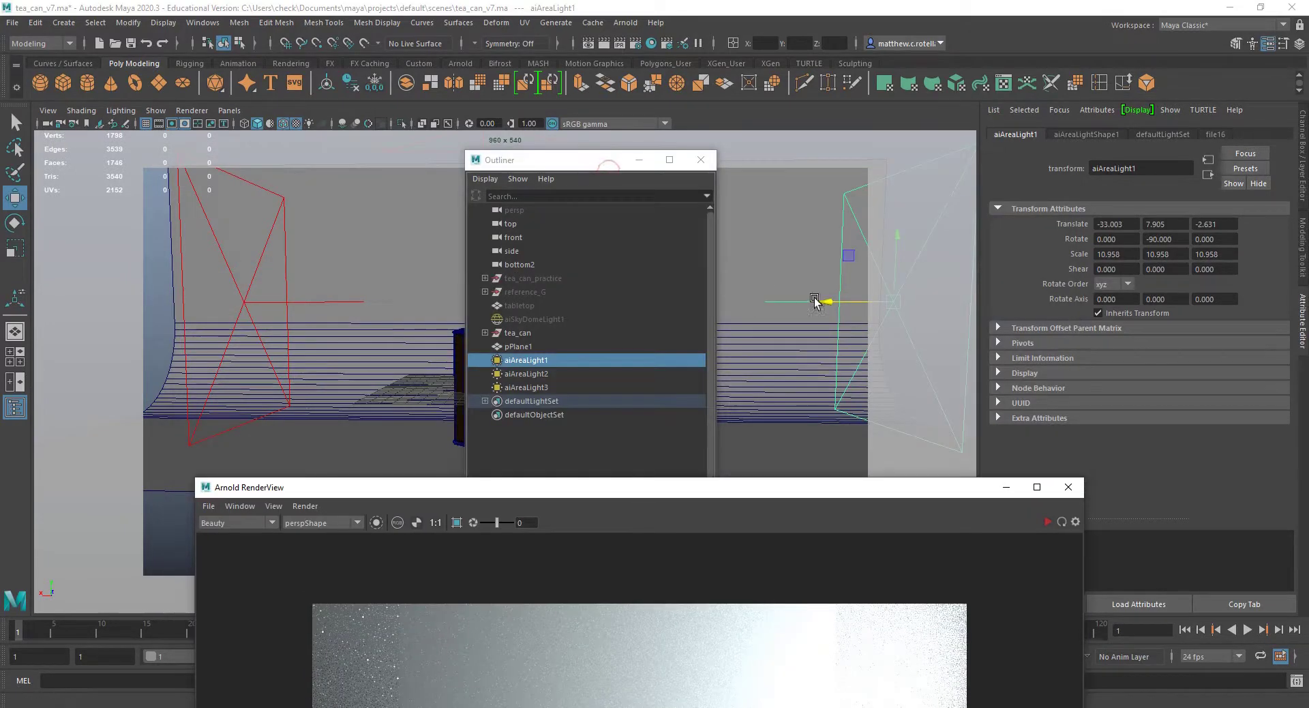
shift+click(244, 302)
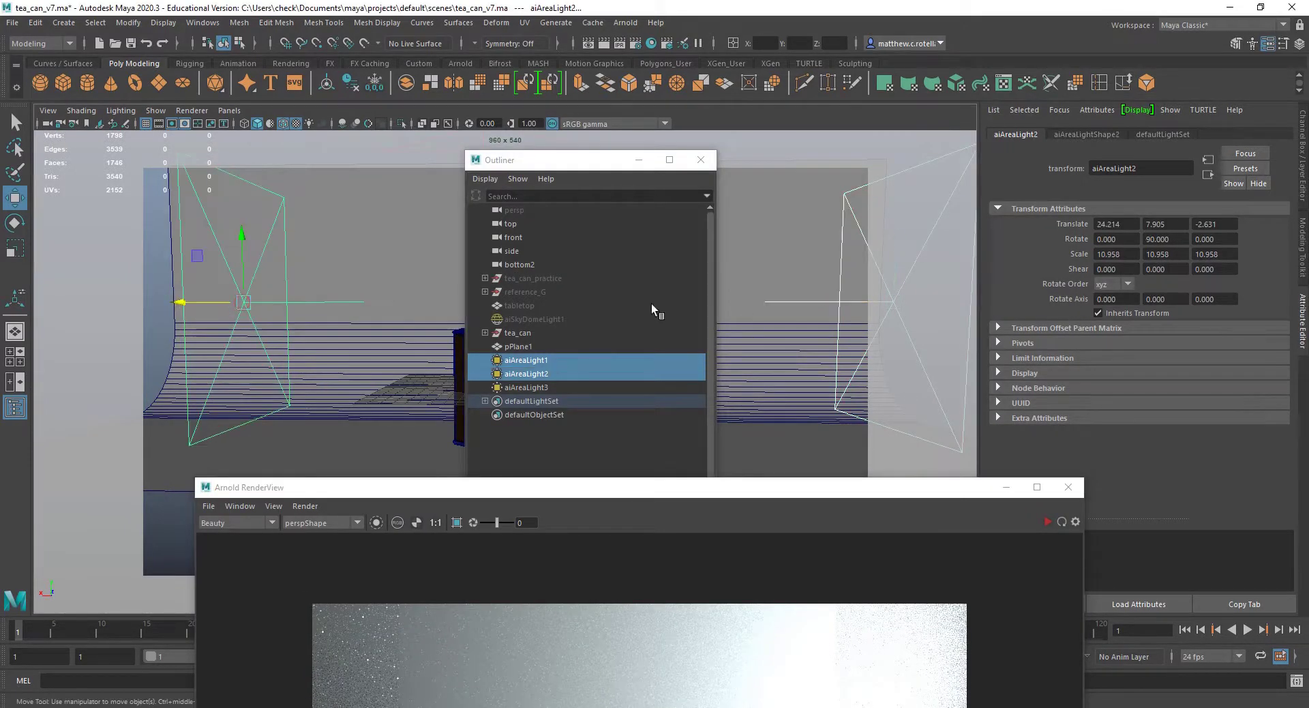
click(700, 159)
alt+drag(474, 240, 796, 292)
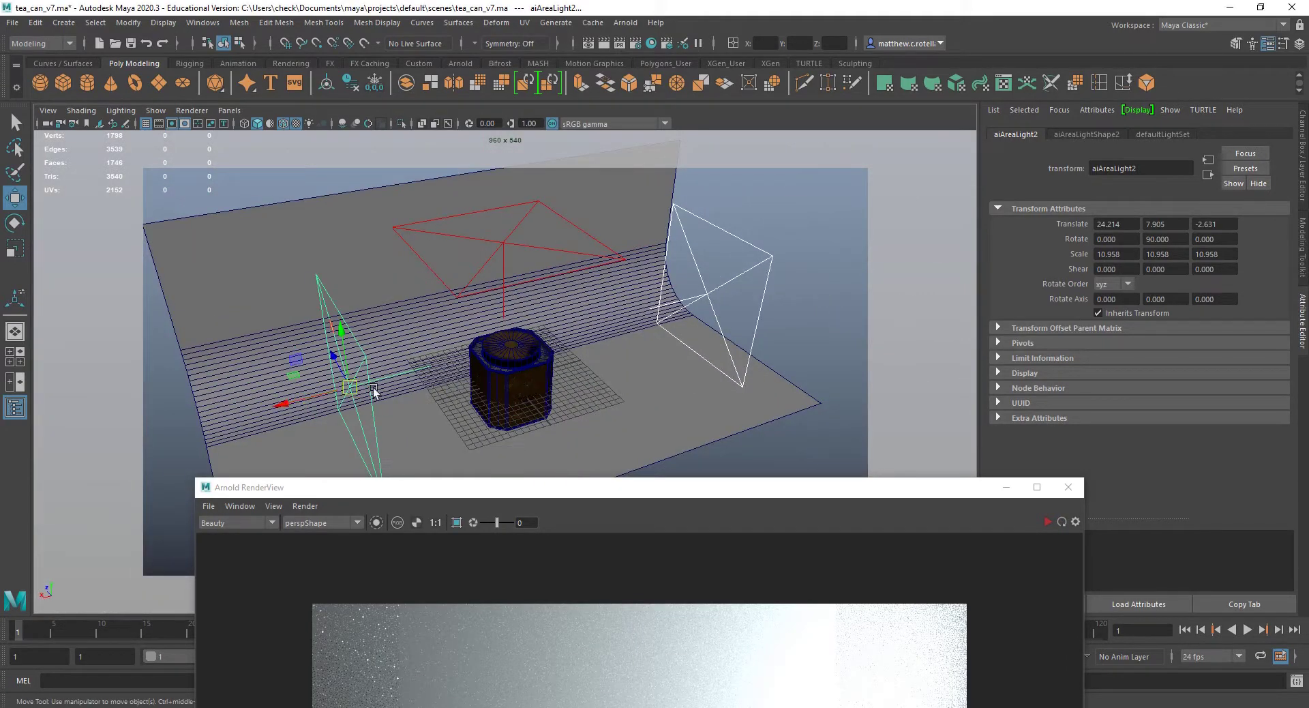
drag(324, 368, 239, 417)
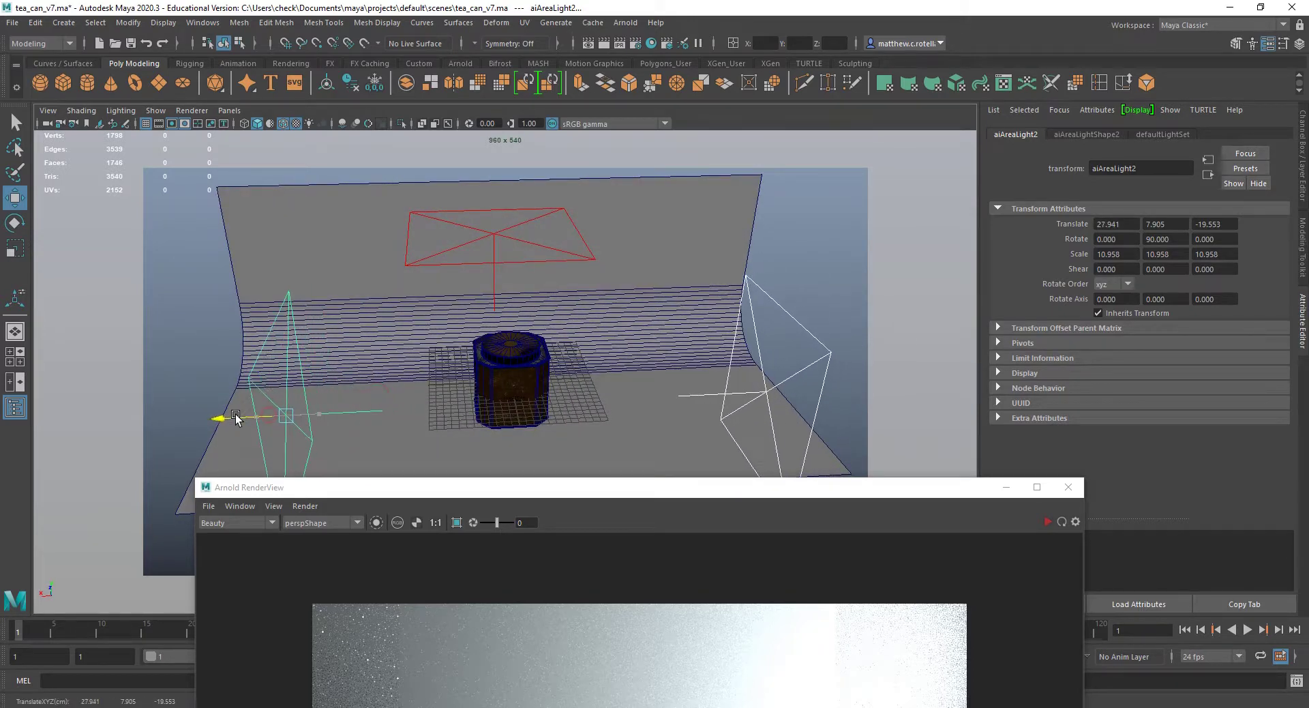
Reframe the scene on the tea can and render it to check the repositioned side lights.
drag(609, 502, 592, 115)
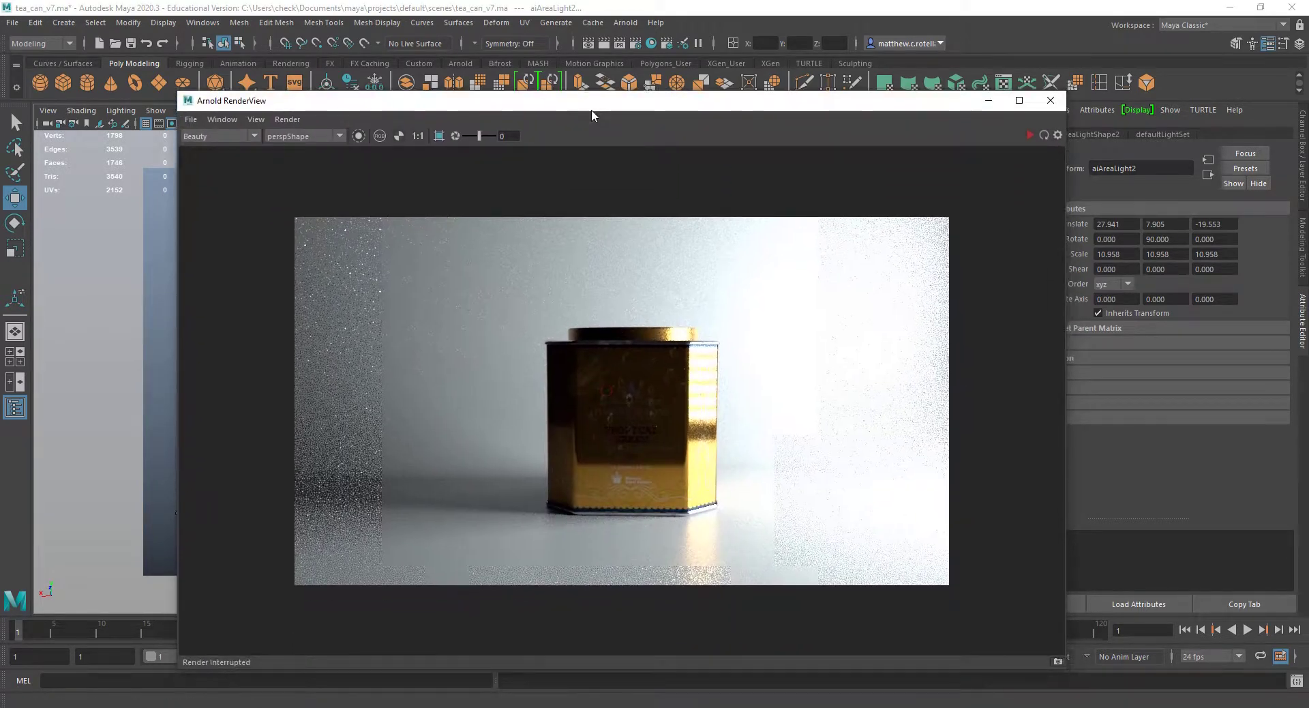
drag(501, 100, 626, 595)
alt+drag(570, 491, 548, 456)
drag(636, 588, 579, 117)
click(362, 133)
click(395, 174)
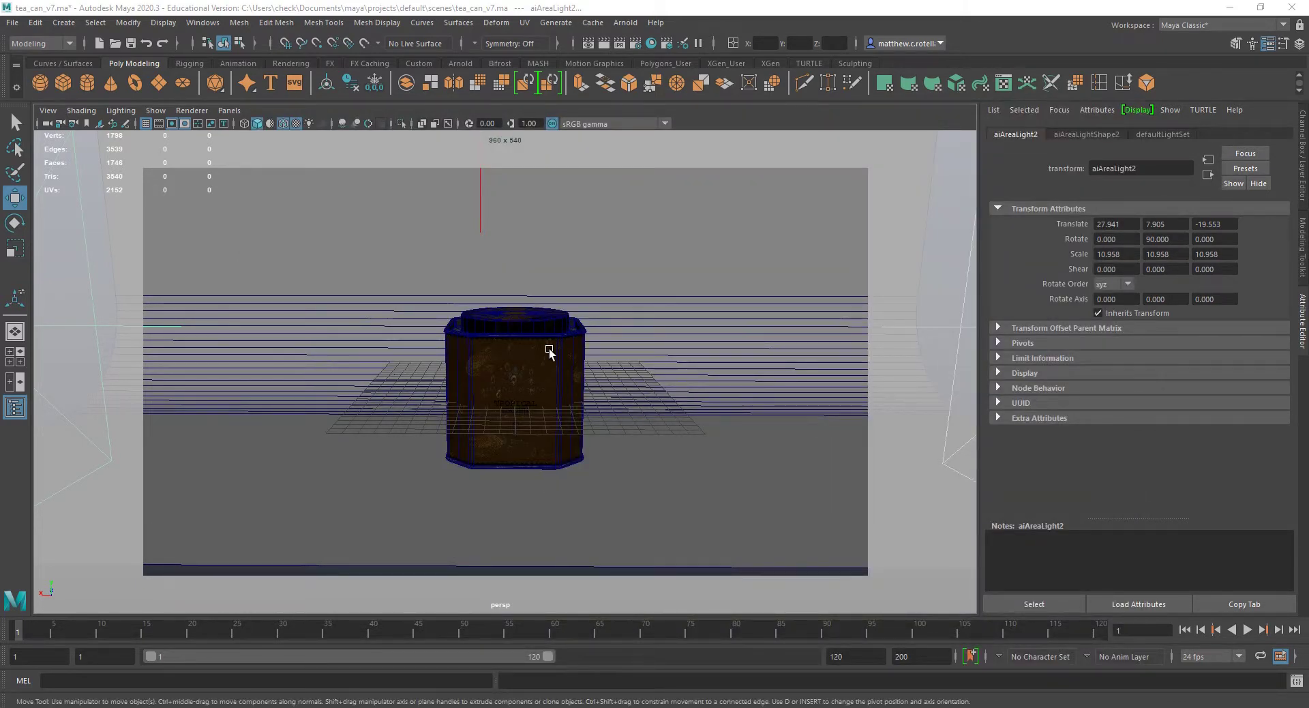
Render a closer, lower view of the tea can, abort the render, and restart it.
alt+right_drag(543, 357, 576, 474)
alt+drag(576, 474, 575, 447)
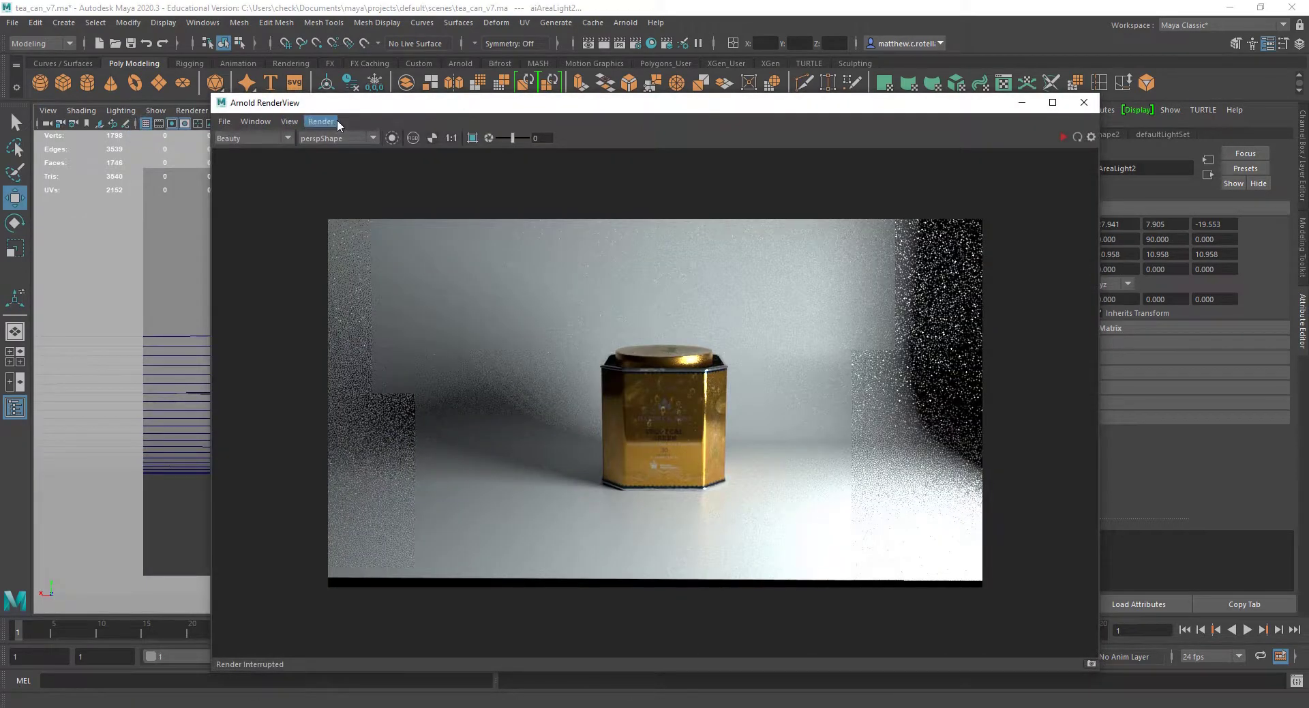
click(321, 121)
click(338, 147)
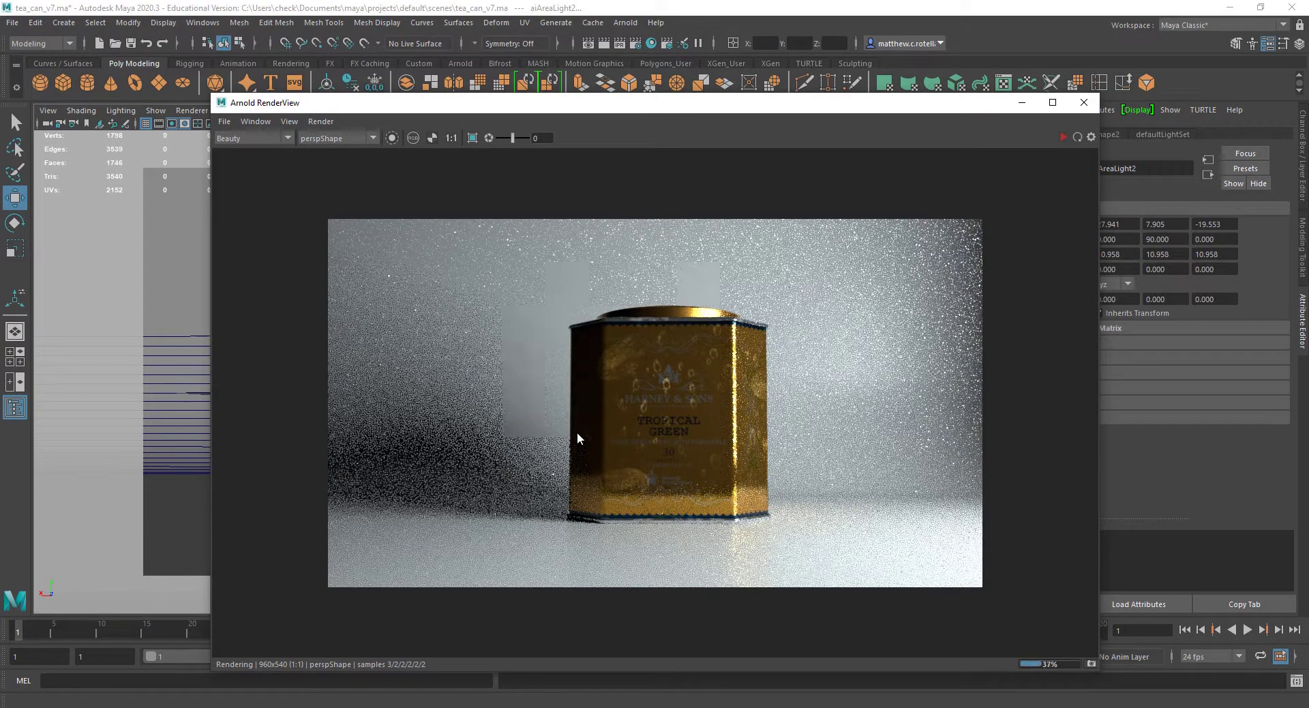
key(Escape)
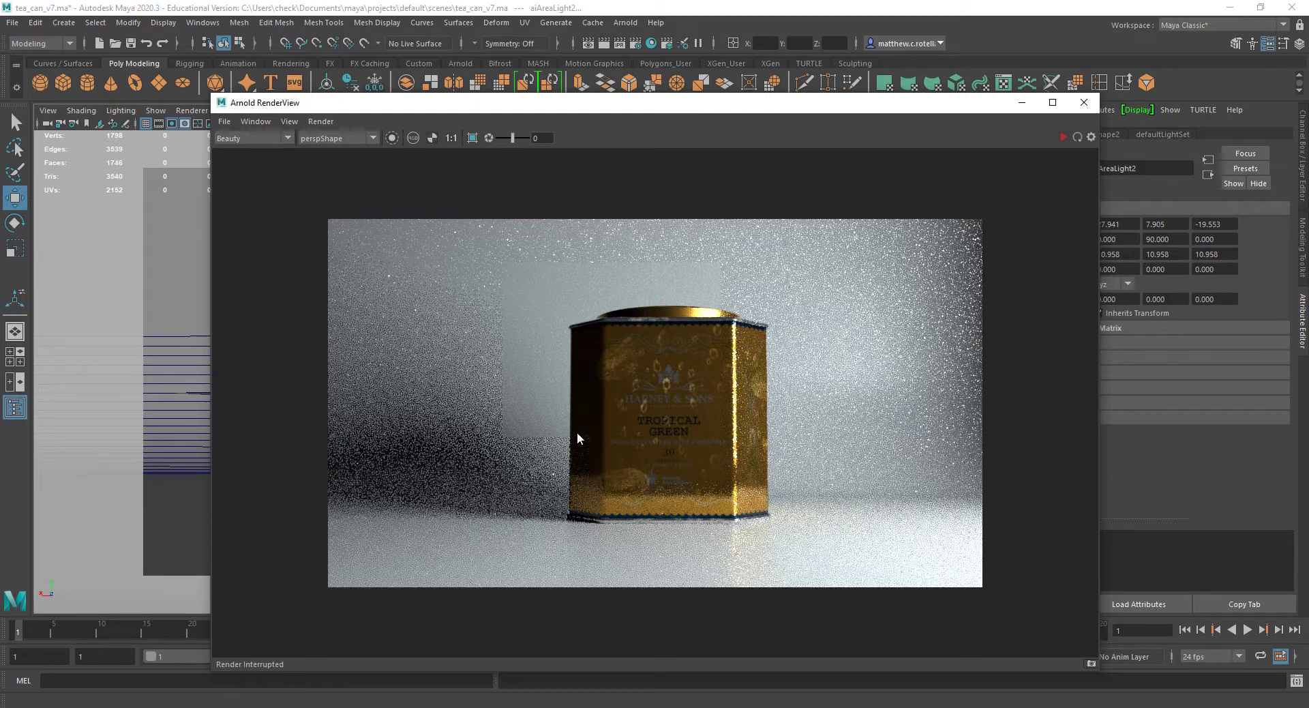
click(319, 122)
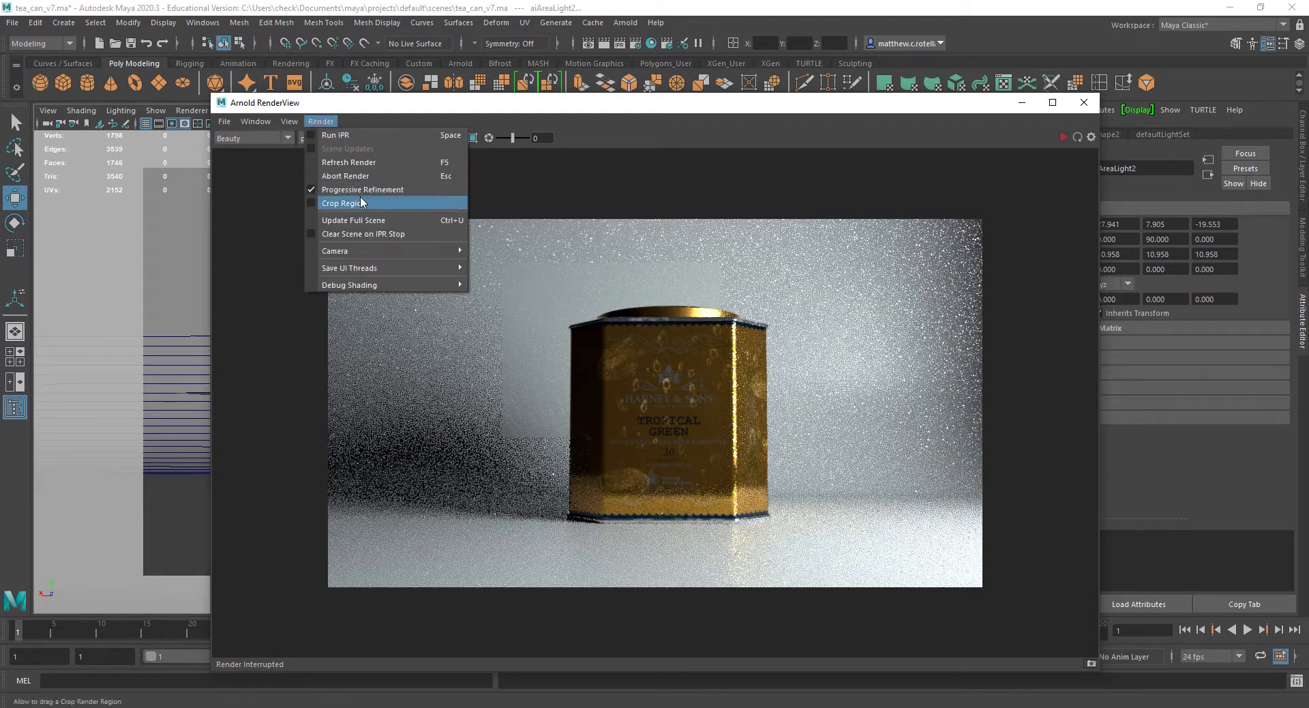
click(344, 163)
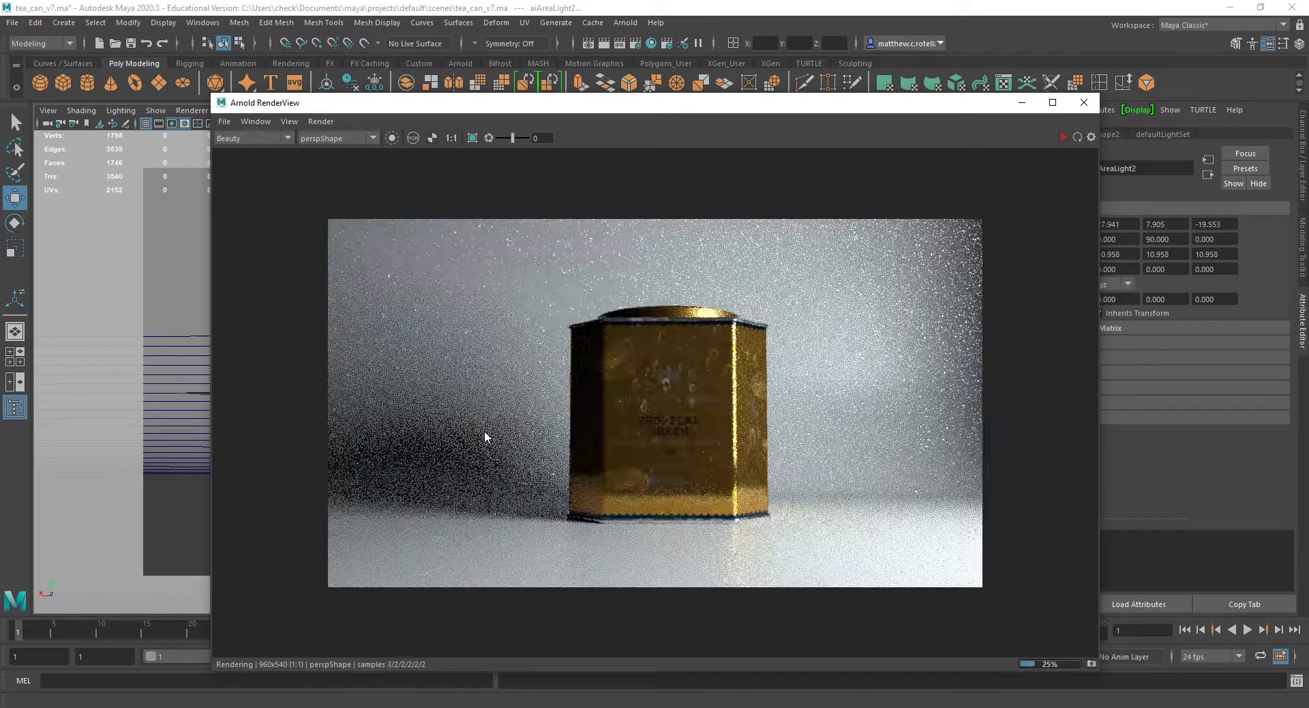